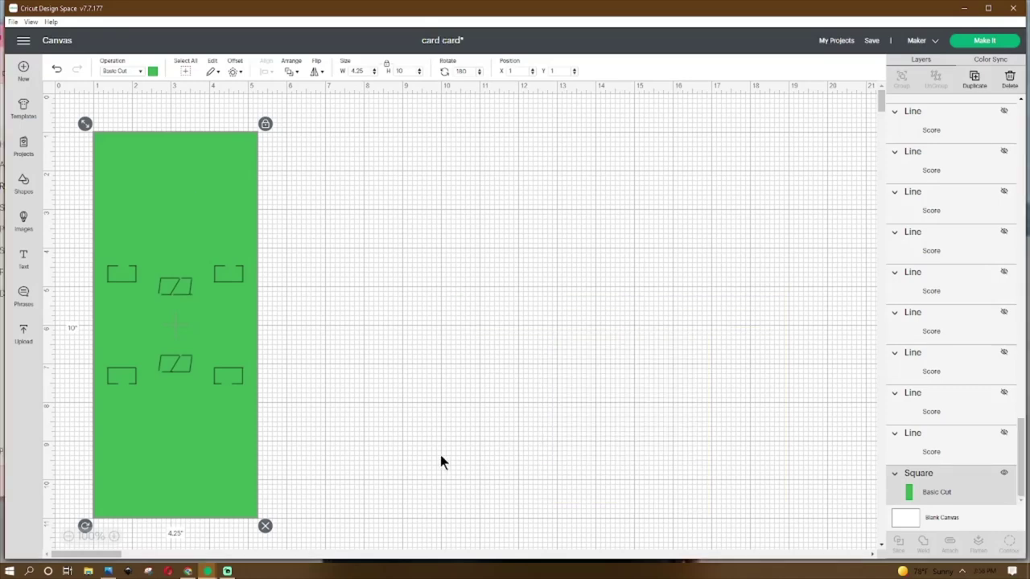
- Set the rotation of the top score line in the card's upper-left slot to 90 degrees
{"action": "left_click", "coordinate": [486, 454]}
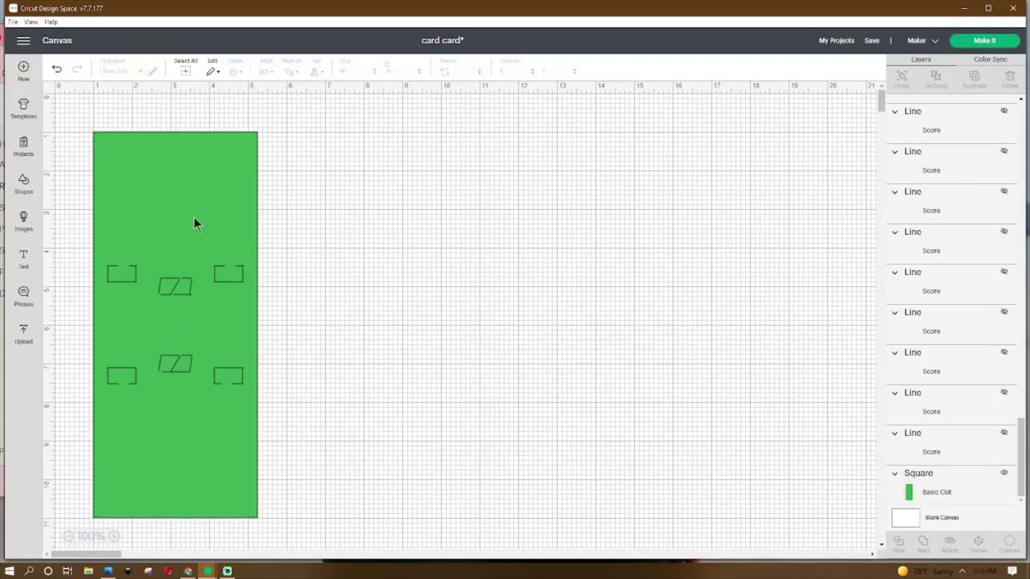
{"action": "left_click", "coordinate": [113, 274]}
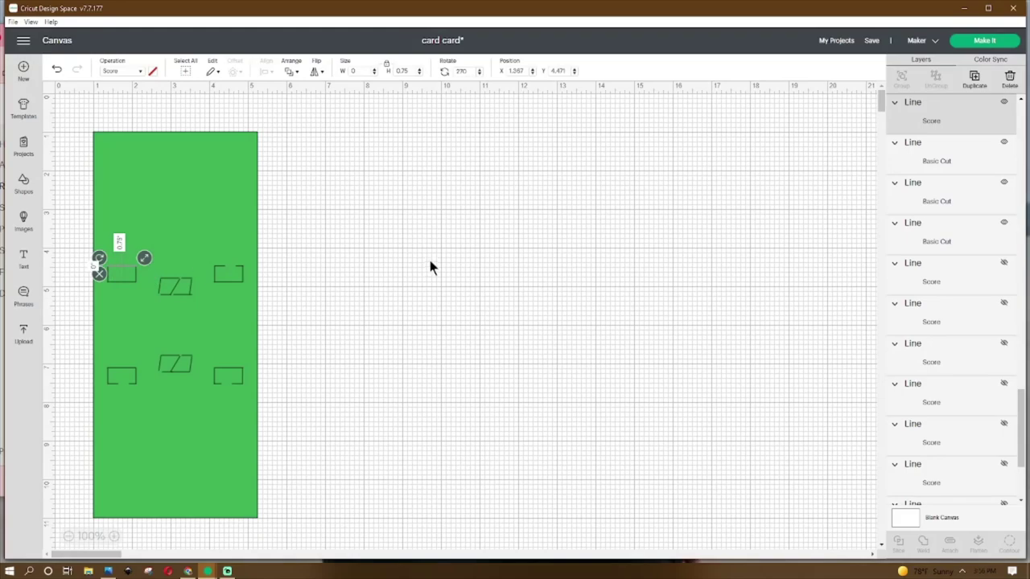
{"action": "left_click", "coordinate": [479, 73]}
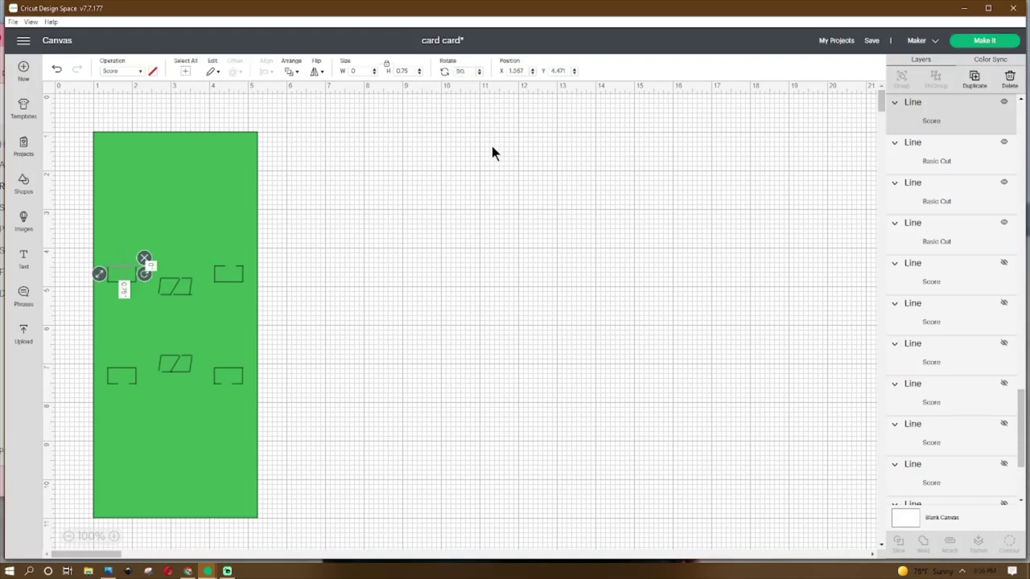
{"action": "left_click", "coordinate": [494, 287]}
- Examine the operation type, size and position of the bottom and two side cut lines in the upper-left slot
{"action": "left_click", "coordinate": [118, 288]}
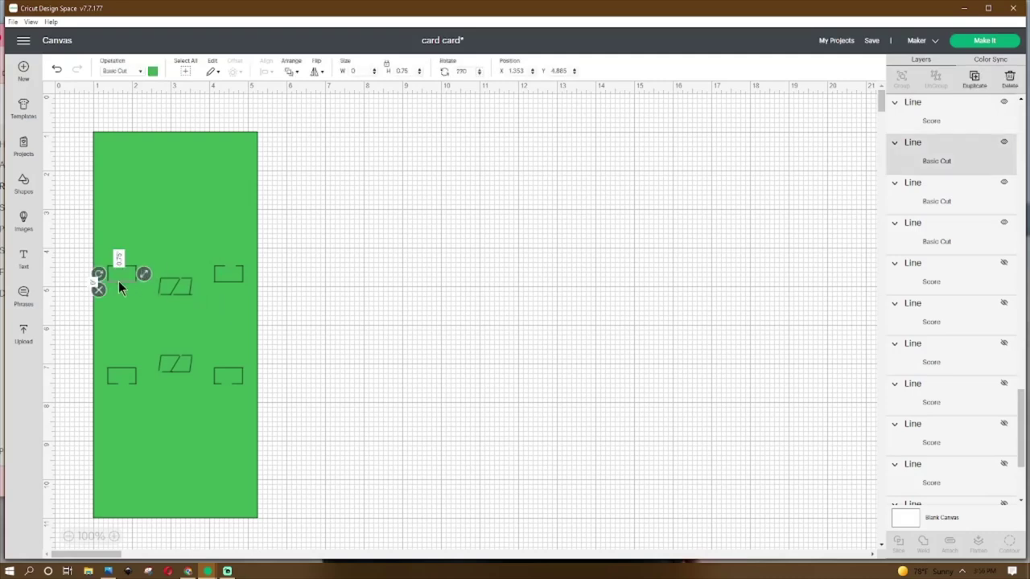
{"action": "left_click", "coordinate": [121, 74]}
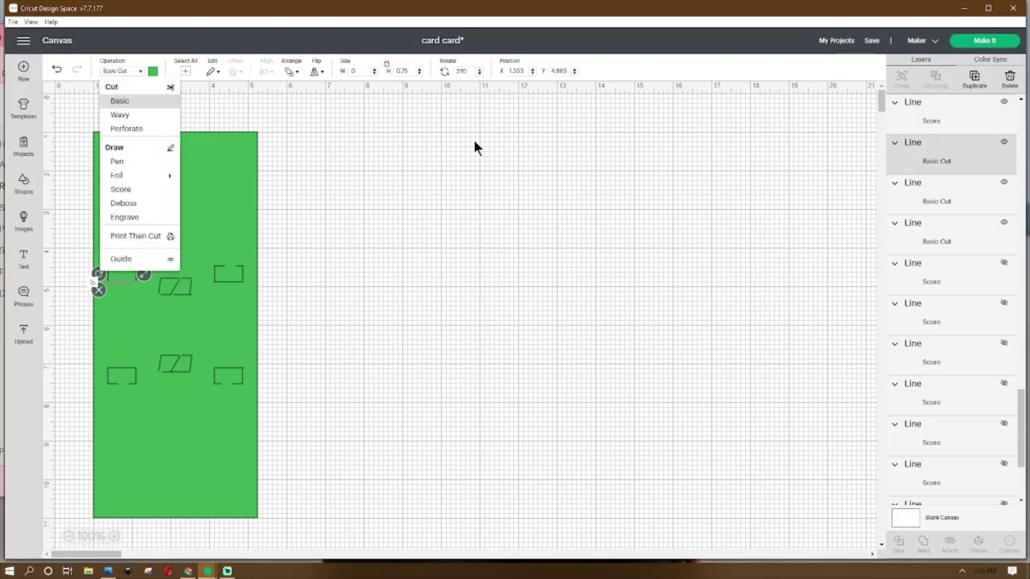
{"action": "left_click", "coordinate": [410, 112]}
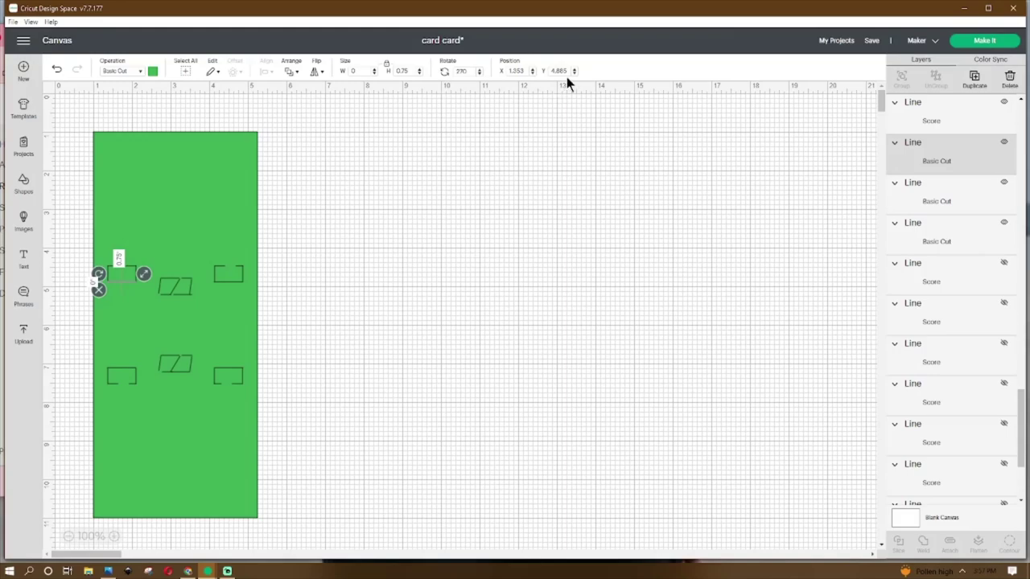
{"action": "left_click", "coordinate": [274, 278]}
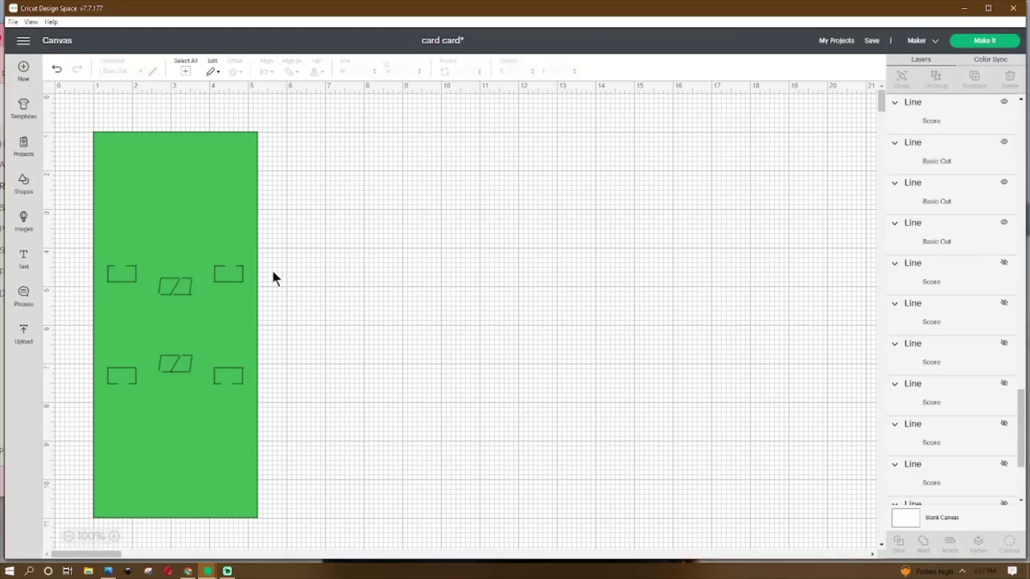
{"action": "left_click", "coordinate": [113, 286]}
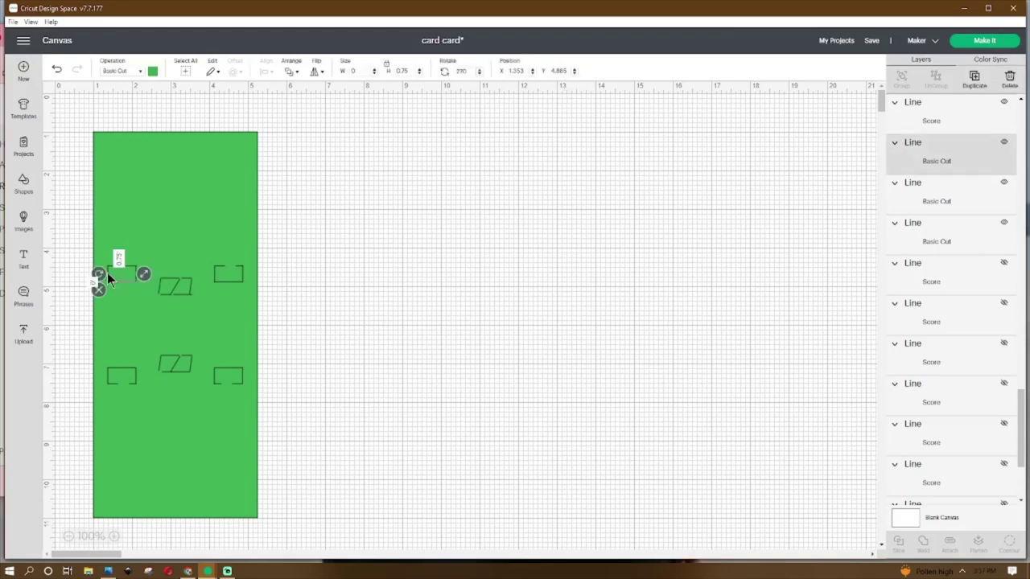
{"action": "left_click", "coordinate": [108, 276]}
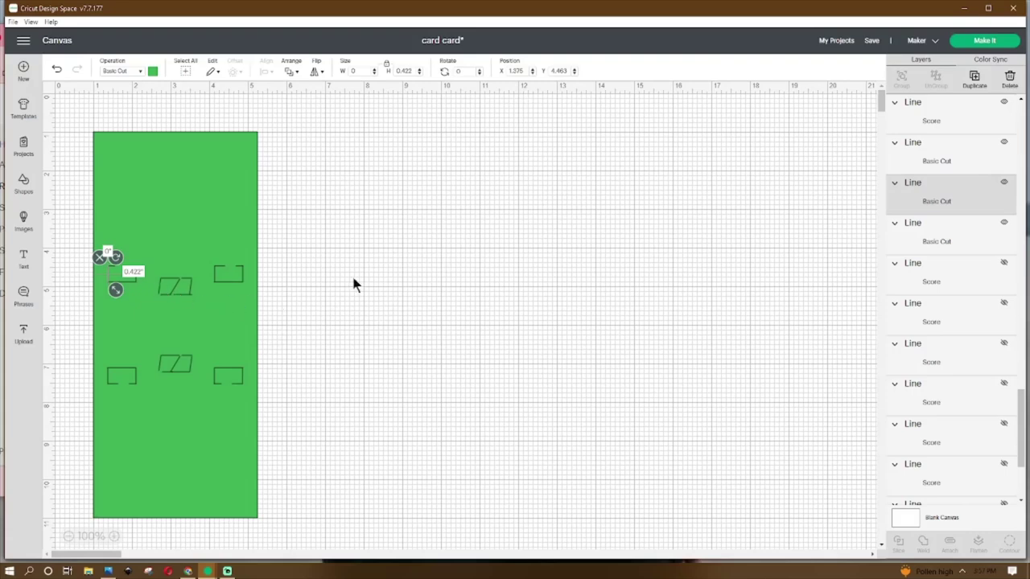
{"action": "left_click", "coordinate": [399, 281]}
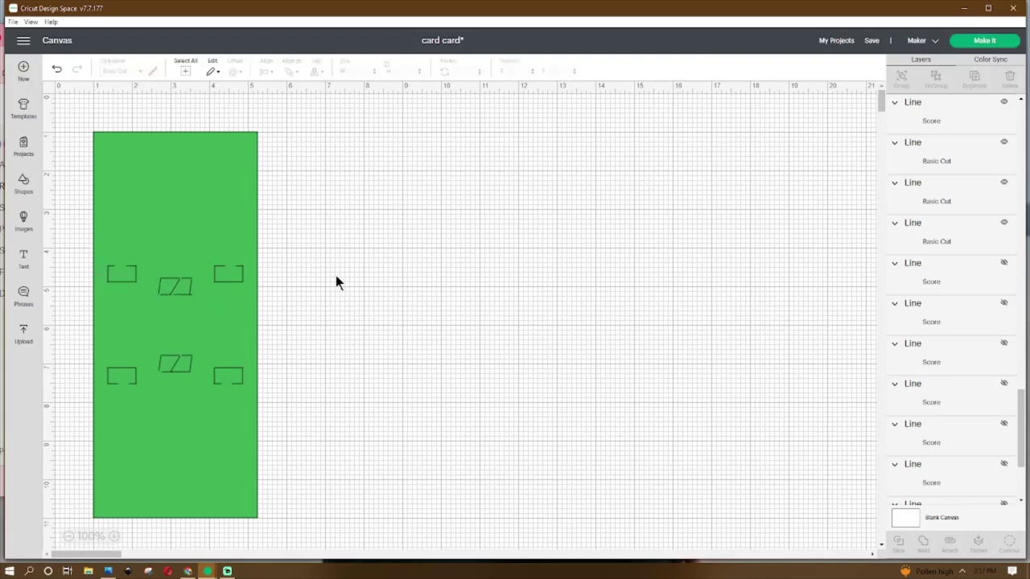
{"action": "left_click", "coordinate": [135, 276]}
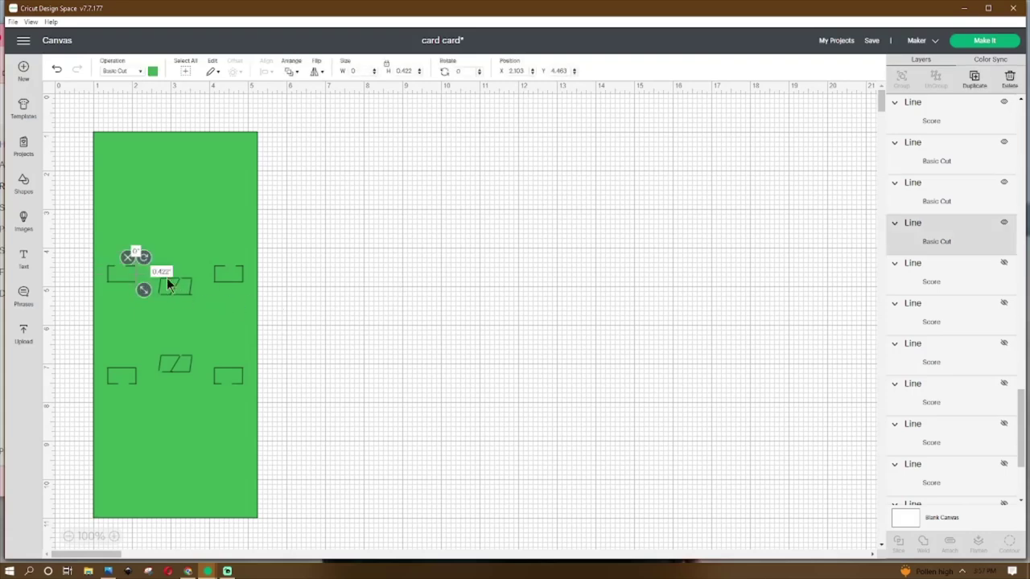
{"action": "left_click", "coordinate": [364, 262]}
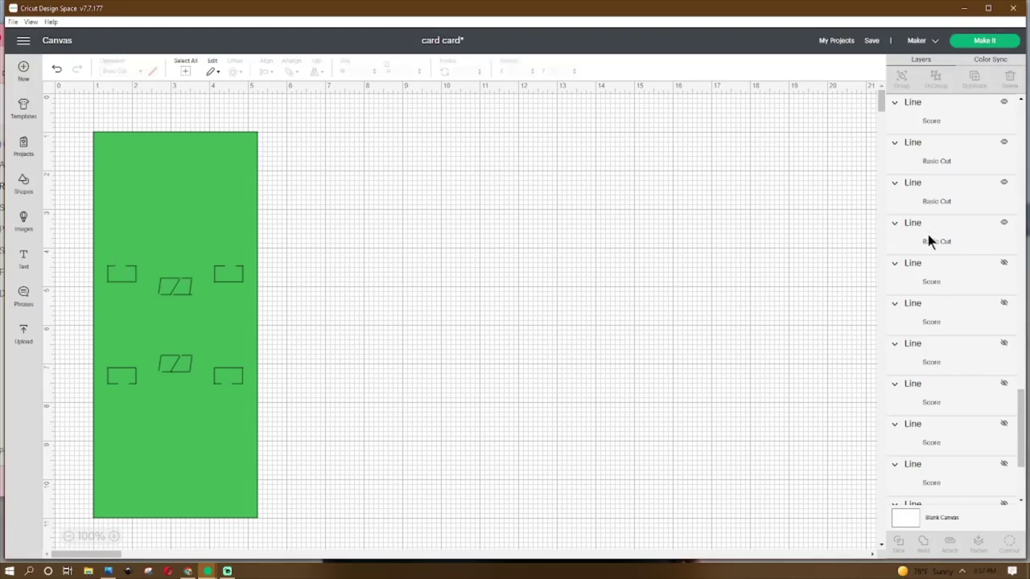
- Group the score line and three cut lines that form the card's upper-left slot
{"action": "left_click", "coordinate": [945, 246]}
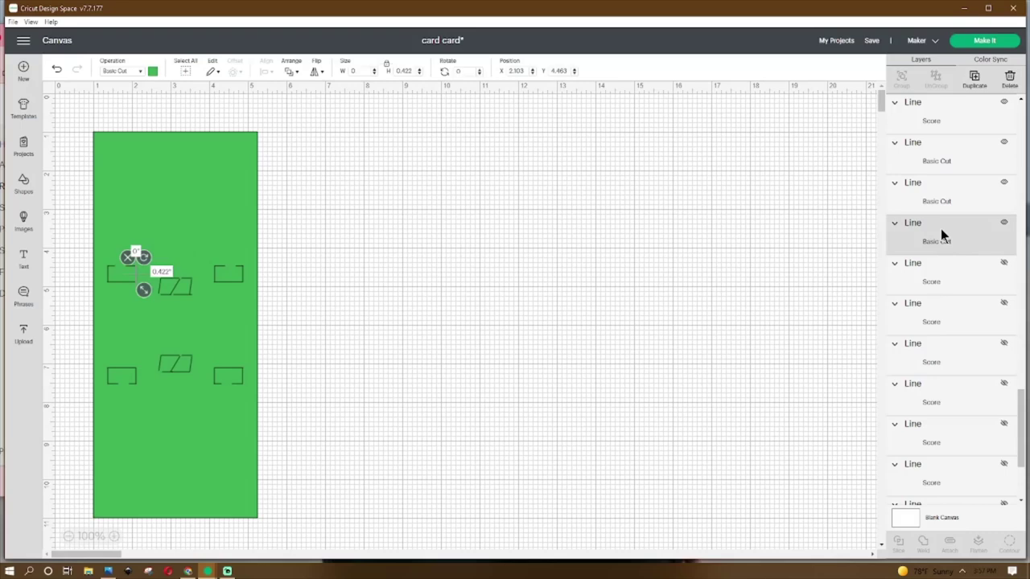
{"action": "left_click", "coordinate": [940, 203], "text": "shift"}
{"action": "left_click", "coordinate": [940, 157], "text": "shift"}
{"action": "left_click", "coordinate": [931, 119], "text": "shift"}
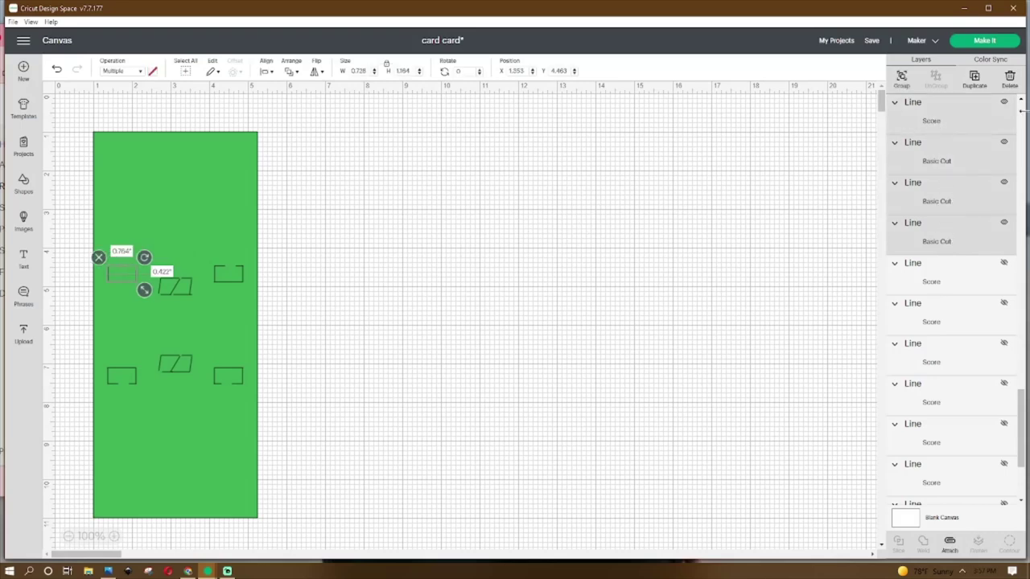
{"action": "left_click", "coordinate": [901, 77]}
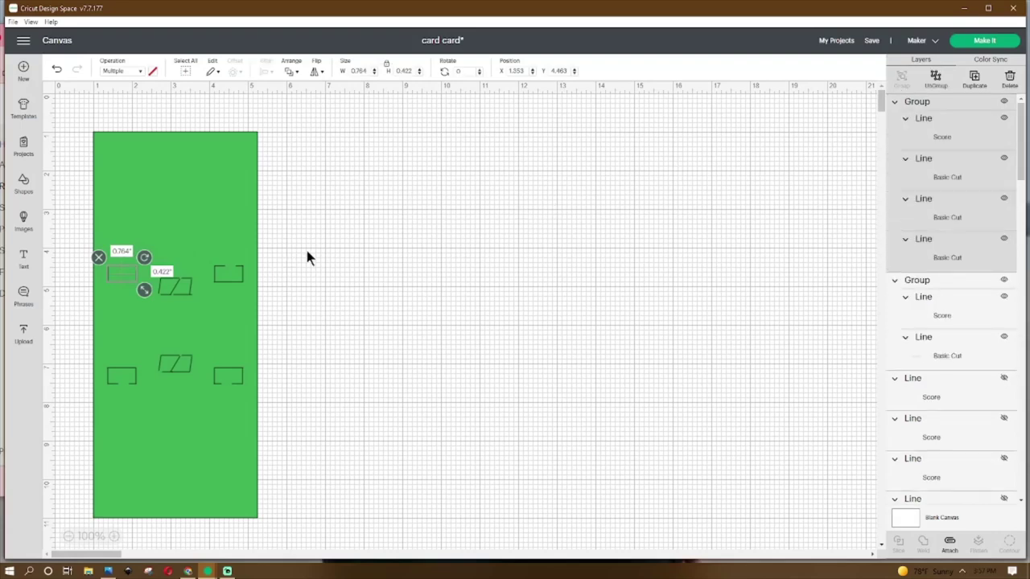
- Check the size and position of the matching grouped slot on the upper-right side of the card
{"action": "right_click", "coordinate": [108, 271]}
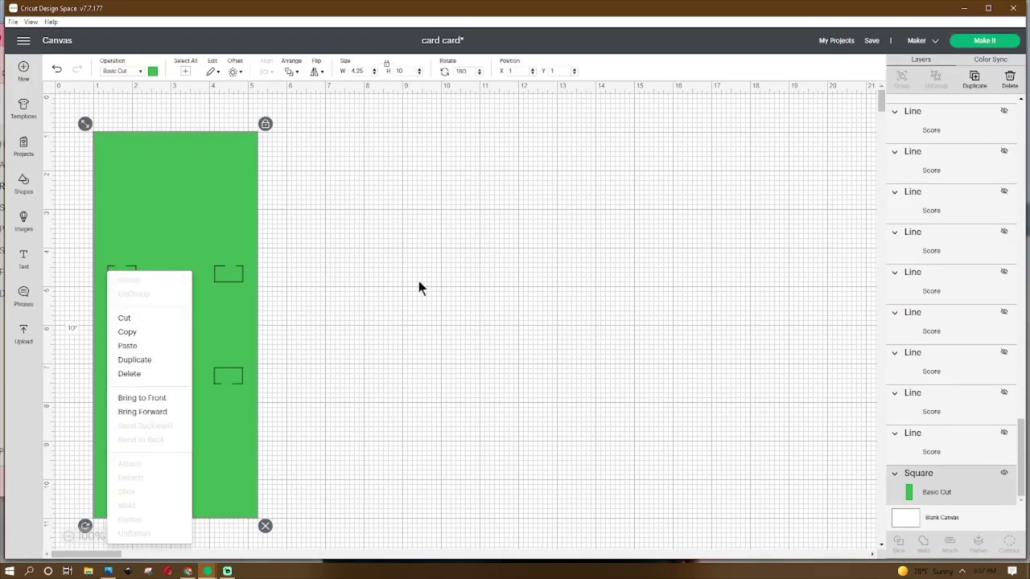
{"action": "left_click", "coordinate": [293, 296]}
{"action": "left_click", "coordinate": [241, 274]}
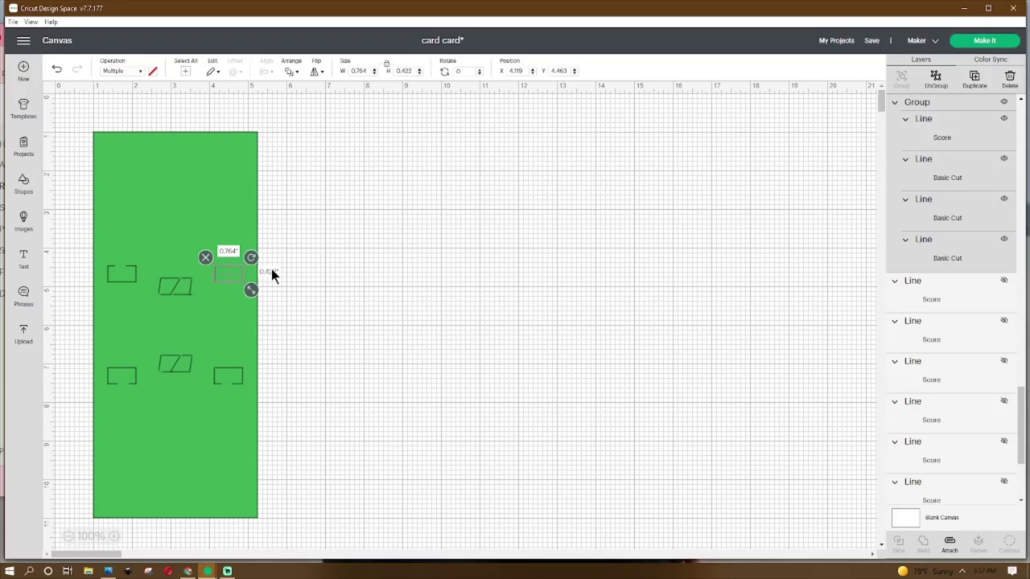
{"action": "left_click", "coordinate": [347, 273]}
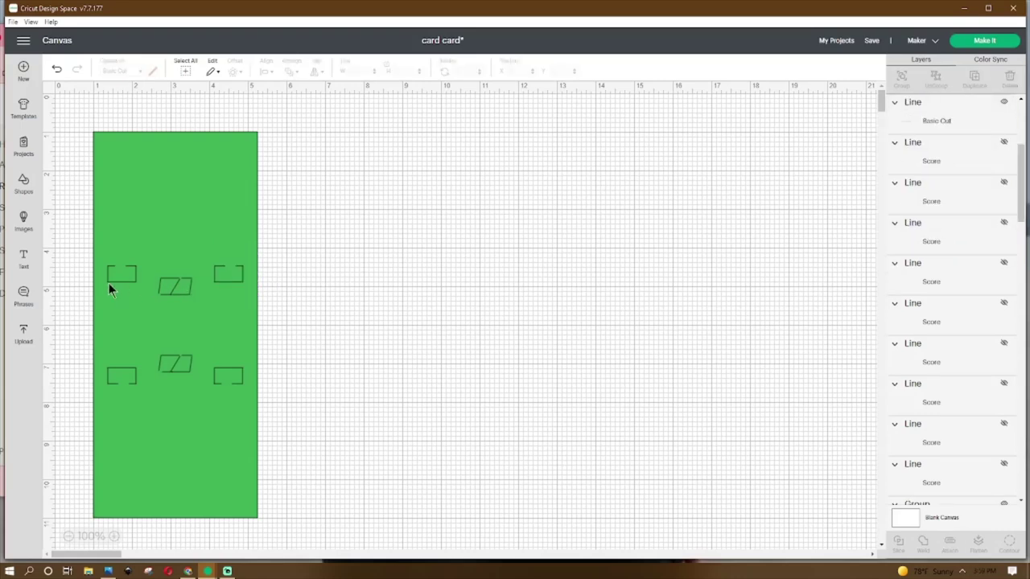
- Examine the length, rotation and position of the top and bottom cut lines in the upper centre slanted slot
{"action": "left_click", "coordinate": [174, 285]}
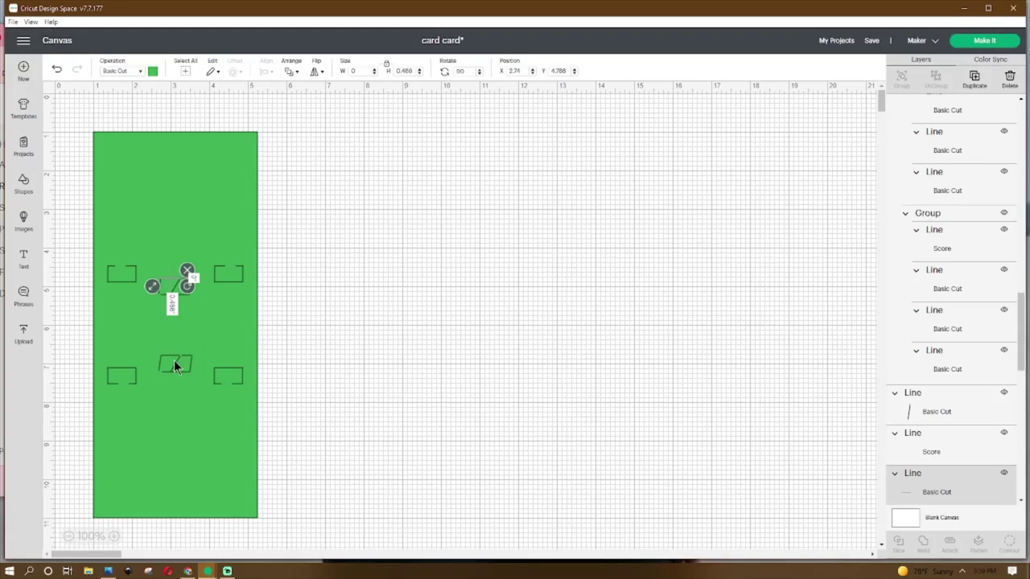
{"action": "left_click", "coordinate": [269, 336]}
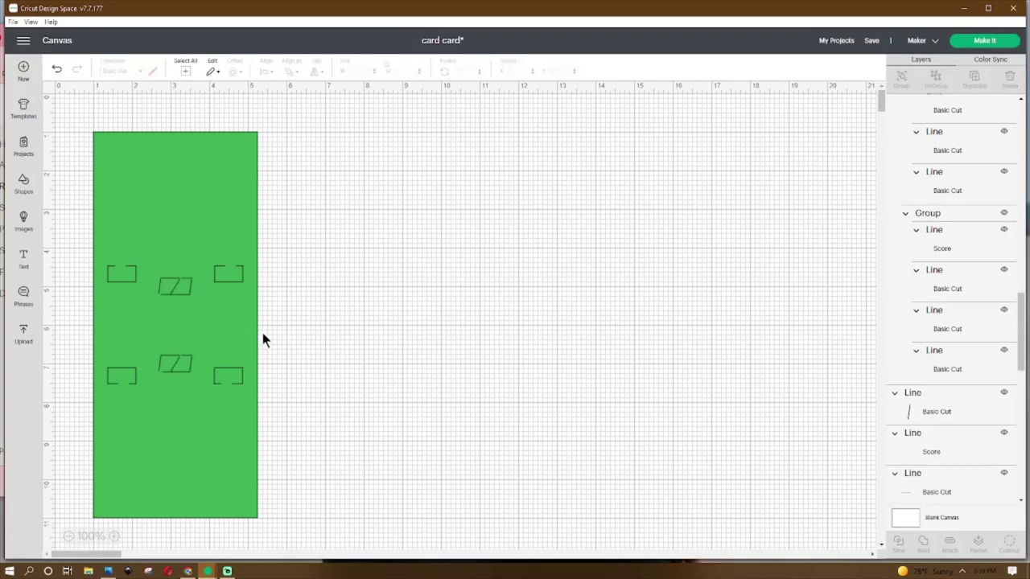
{"action": "left_click", "coordinate": [170, 280]}
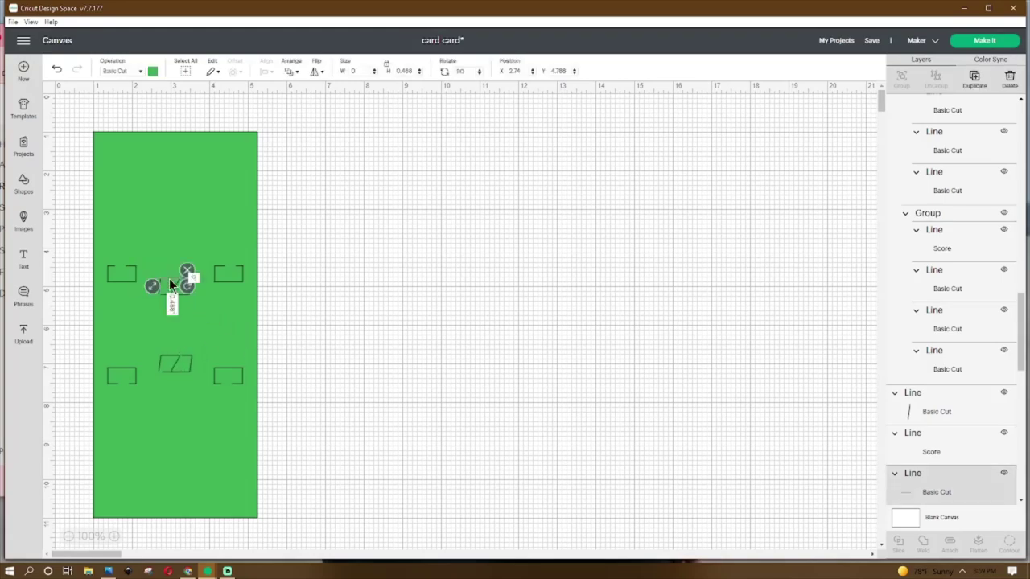
{"action": "right_click", "coordinate": [169, 278]}
{"action": "left_click", "coordinate": [403, 363]}
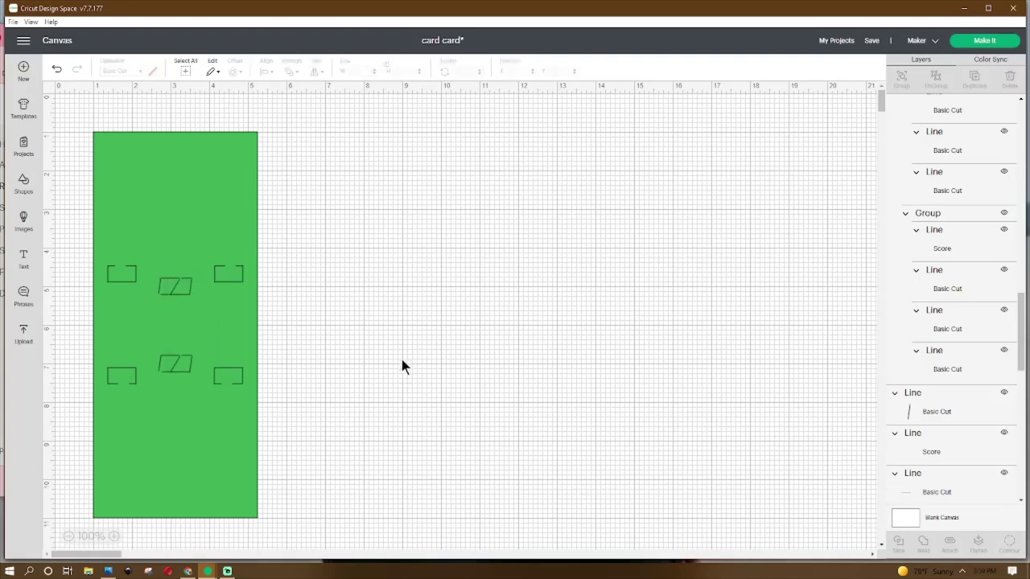
{"action": "left_click", "coordinate": [183, 294]}
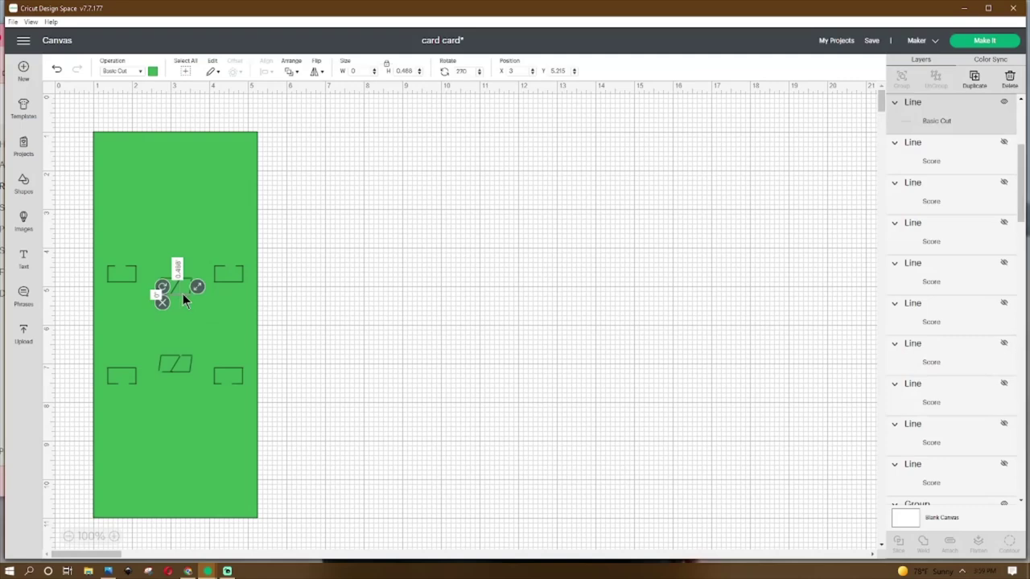
{"action": "left_click", "coordinate": [368, 325]}
{"action": "left_click", "coordinate": [185, 292]}
{"action": "right_click", "coordinate": [184, 292]}
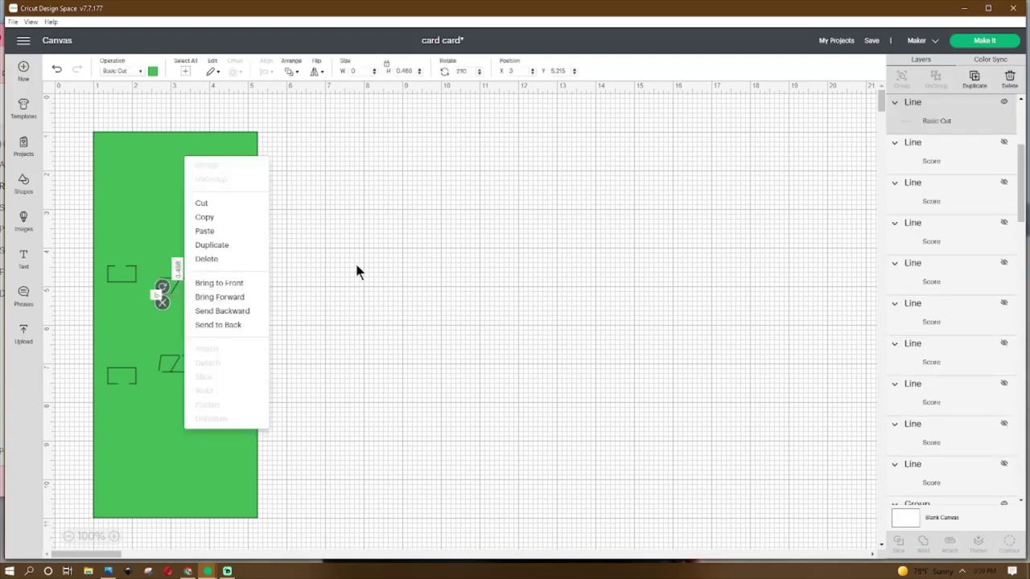
{"action": "left_click", "coordinate": [355, 269]}
- Examine the slanted side cuts, the diagonal cut and the two score lines of the upper centre slot
{"action": "left_click", "coordinate": [191, 290]}
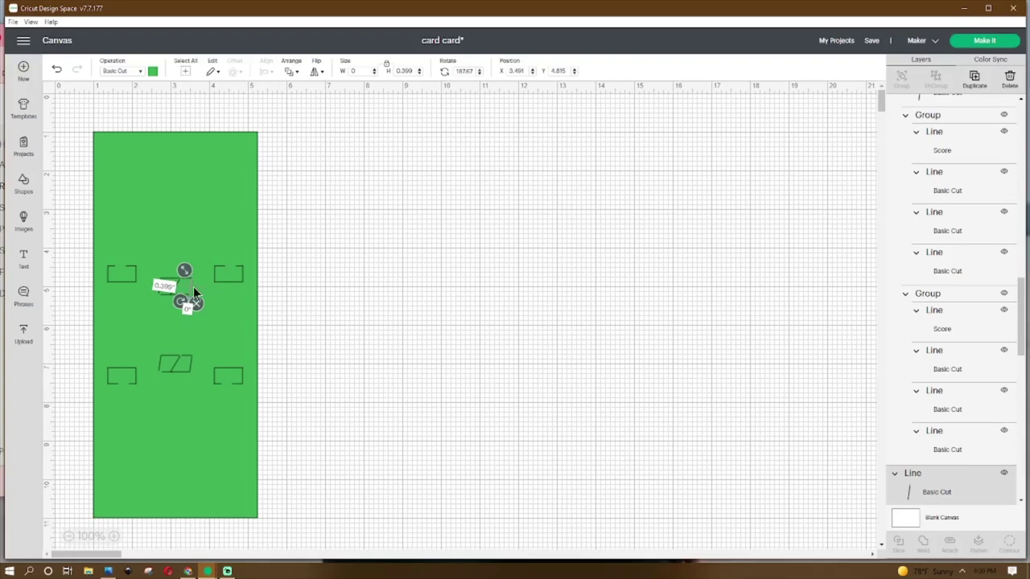
{"action": "left_click", "coordinate": [338, 300]}
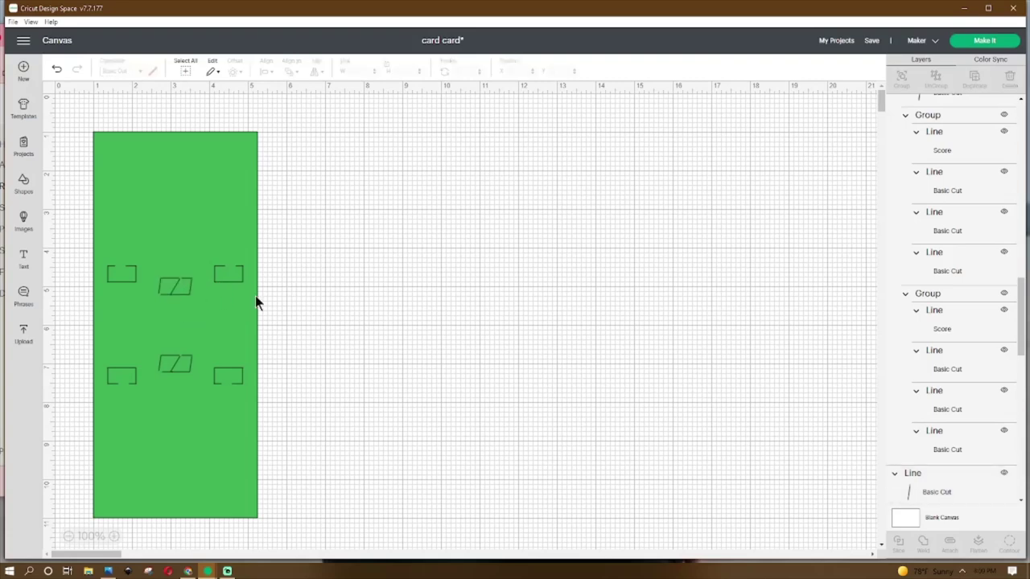
{"action": "left_click", "coordinate": [177, 291]}
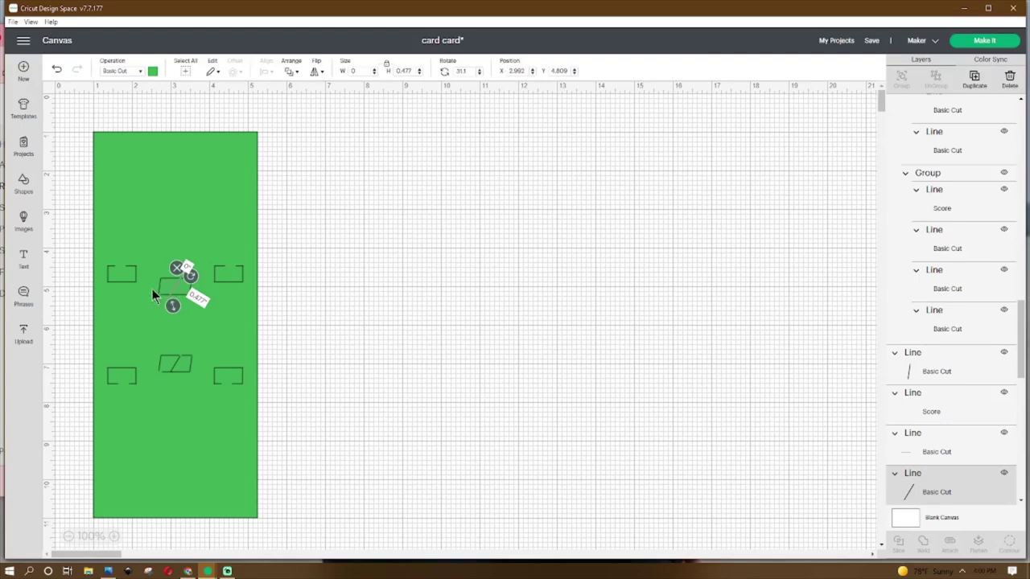
{"action": "left_click_drag", "start_coordinate": [161, 293], "coordinate": [161, 289]}
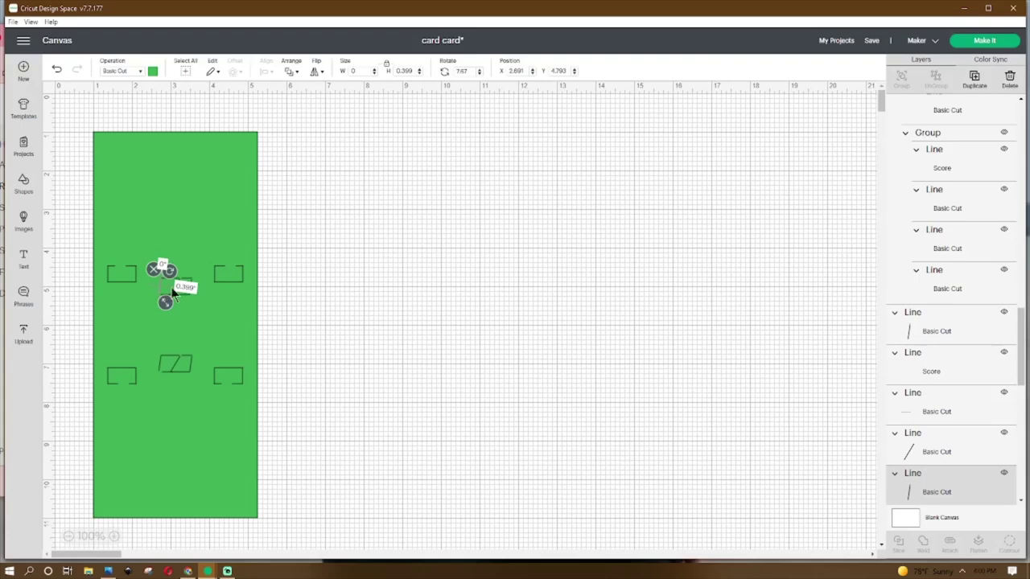
{"action": "left_click_drag", "start_coordinate": [159, 285], "coordinate": [170, 286]}
{"action": "left_click", "coordinate": [185, 280]}
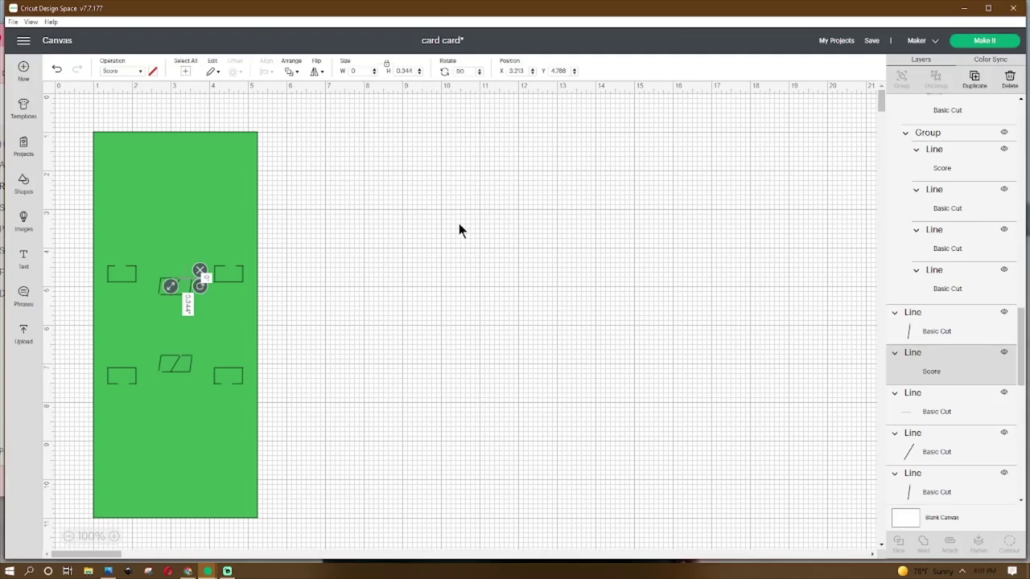
{"action": "left_click", "coordinate": [162, 295]}
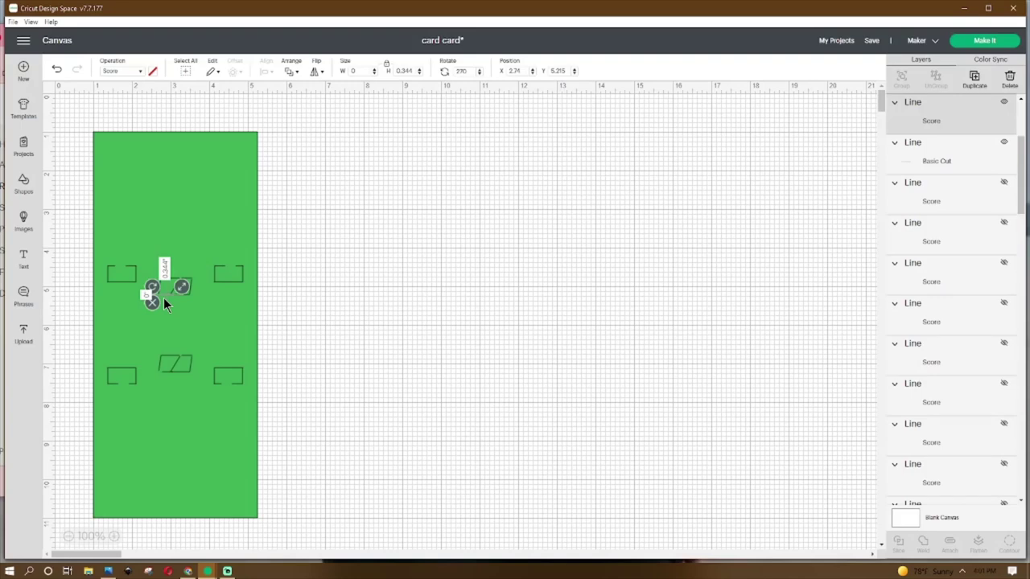
- Group the upper-left, upper centre and upper-right slots into a single row
{"action": "key", "text": "ctrl+z"}
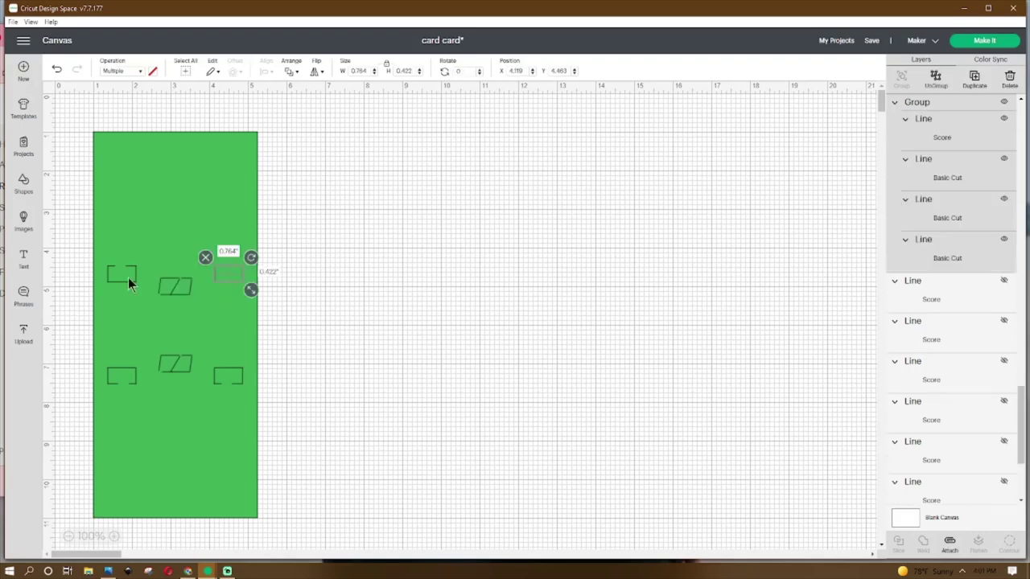
{"action": "left_click", "coordinate": [120, 282]}
{"action": "left_click", "coordinate": [177, 282], "text": "shift"}
{"action": "left_click", "coordinate": [230, 283], "text": "shift"}
{"action": "left_click", "coordinate": [901, 78]}
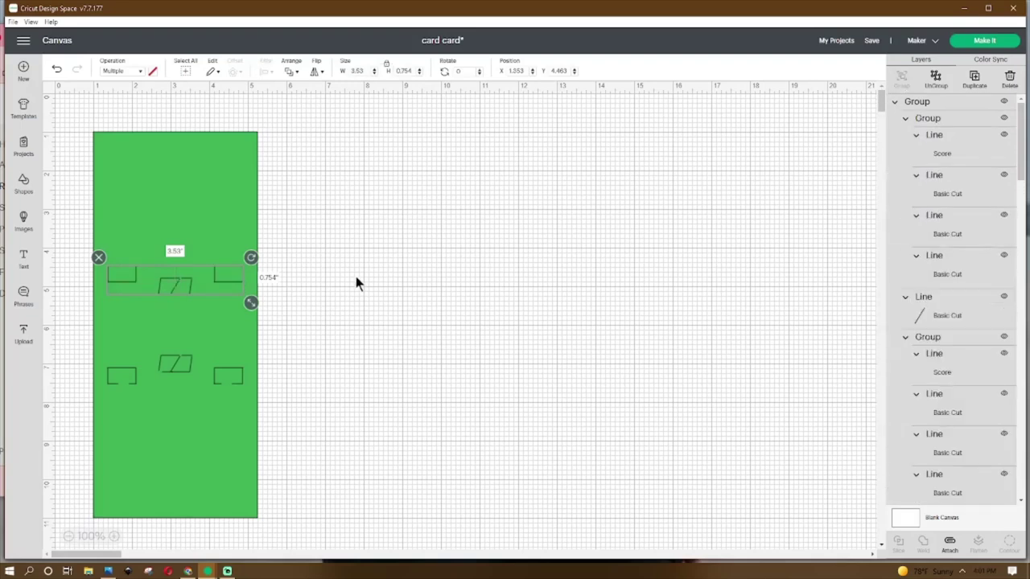
- Duplicate the grouped upper row of slots and flip the copy horizontally
{"action": "right_click", "coordinate": [231, 283]}
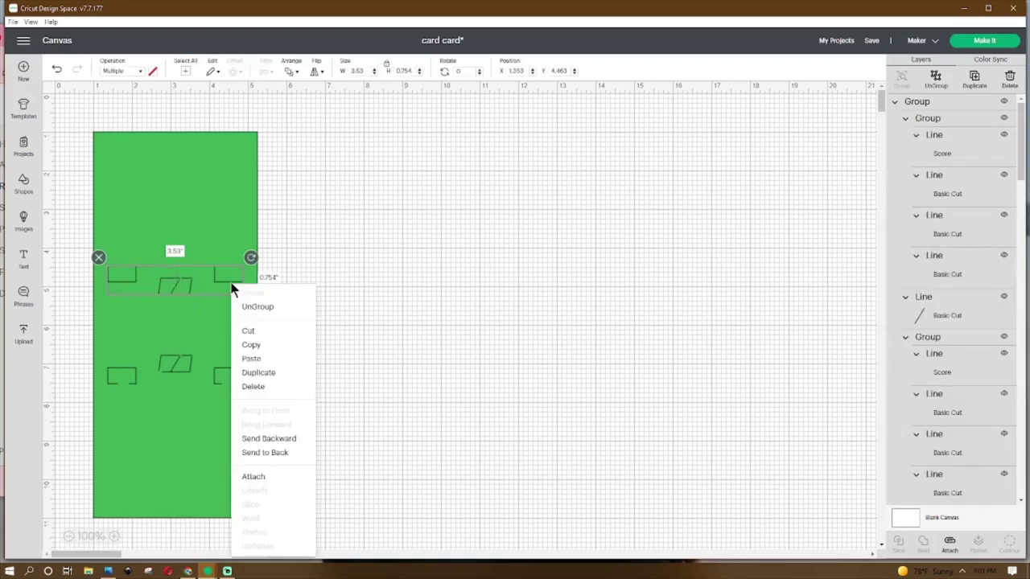
{"action": "left_click", "coordinate": [297, 361]}
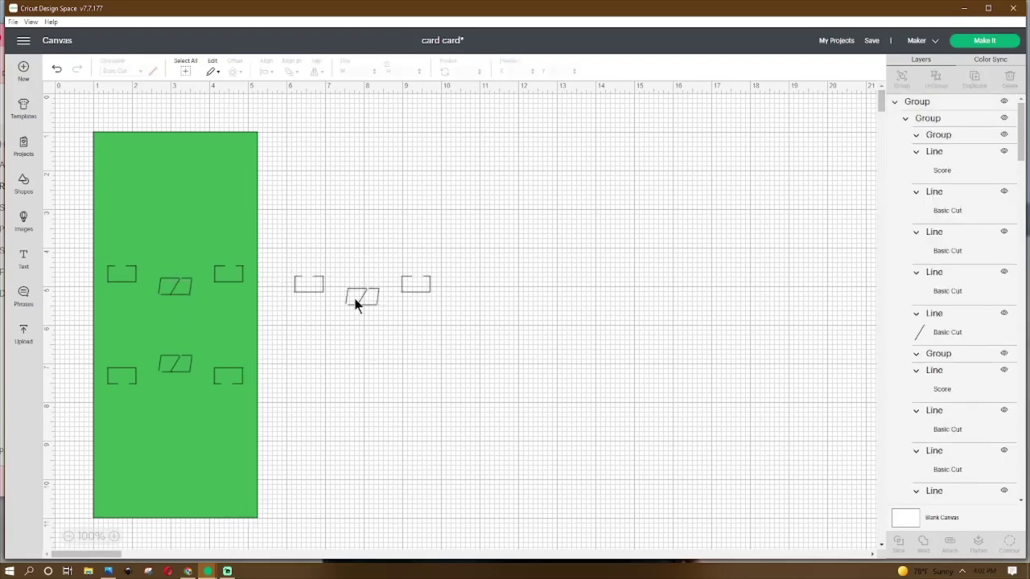
{"action": "left_click", "coordinate": [356, 304]}
{"action": "left_click", "coordinate": [315, 71]}
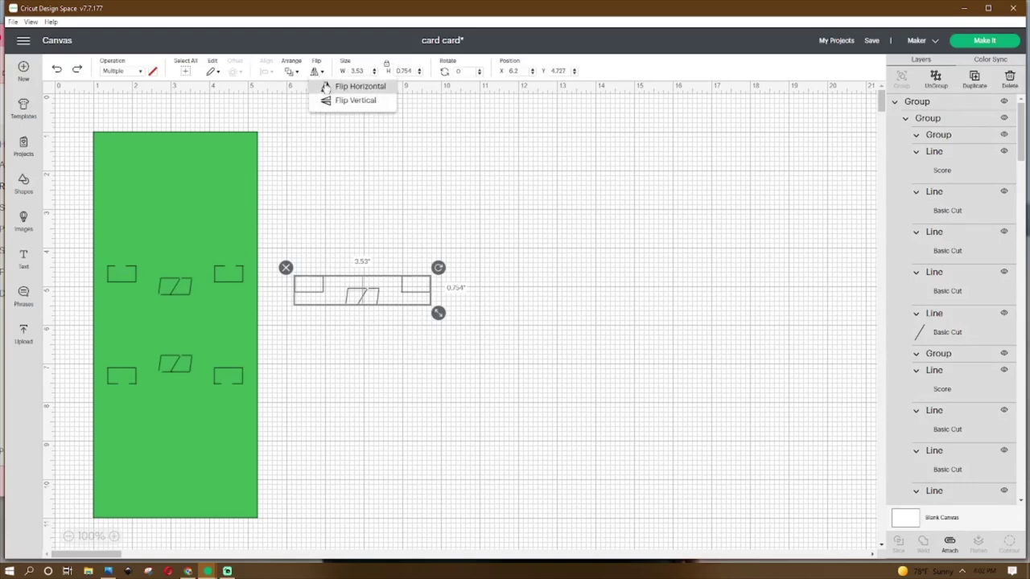
{"action": "left_click", "coordinate": [326, 86]}
{"action": "left_click", "coordinate": [348, 337]}
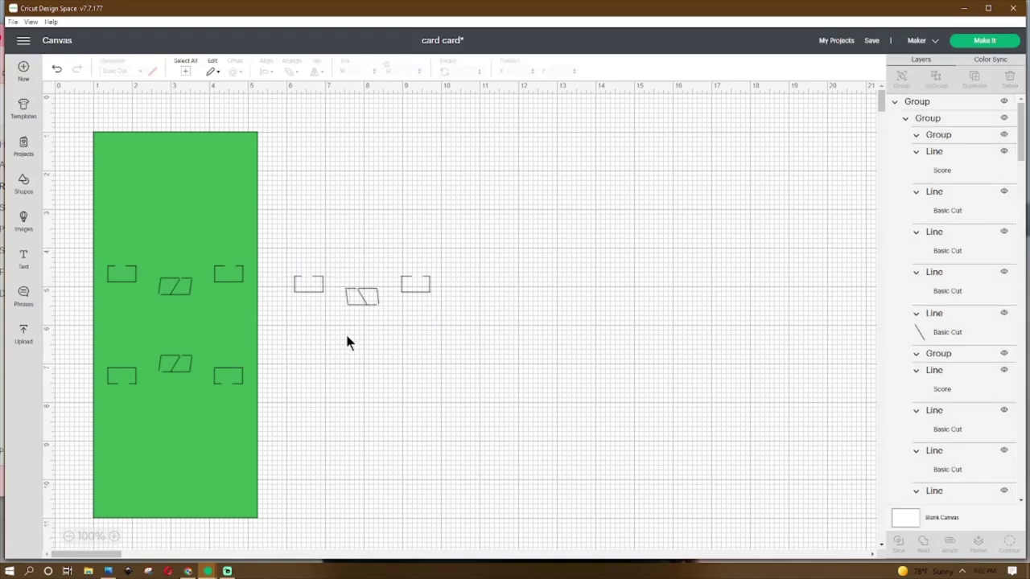
- Flip the copied row of slots vertically
{"action": "left_click", "coordinate": [315, 285]}
{"action": "left_click", "coordinate": [314, 71]}
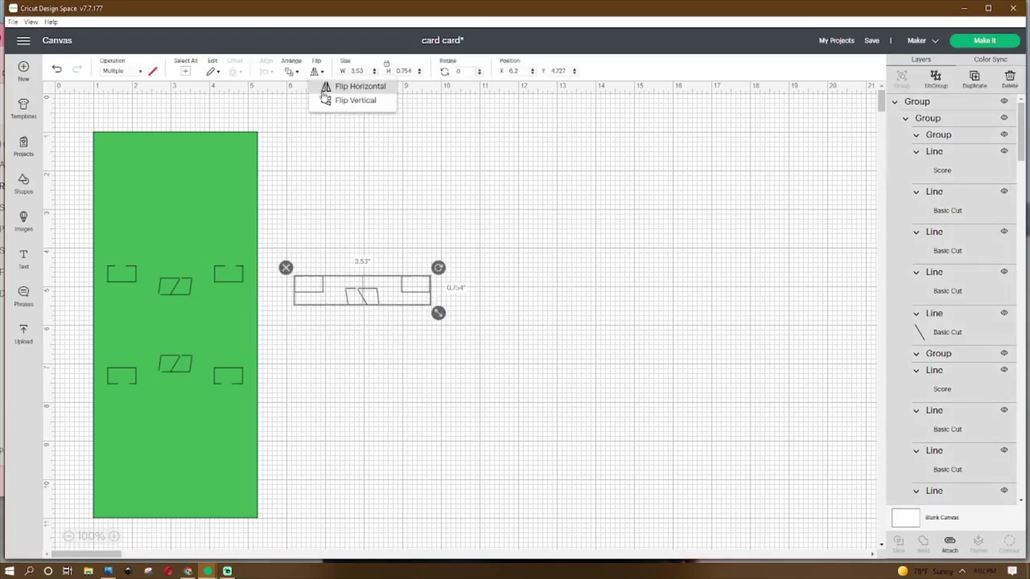
{"action": "left_click", "coordinate": [327, 100]}
{"action": "left_click", "coordinate": [392, 333]}
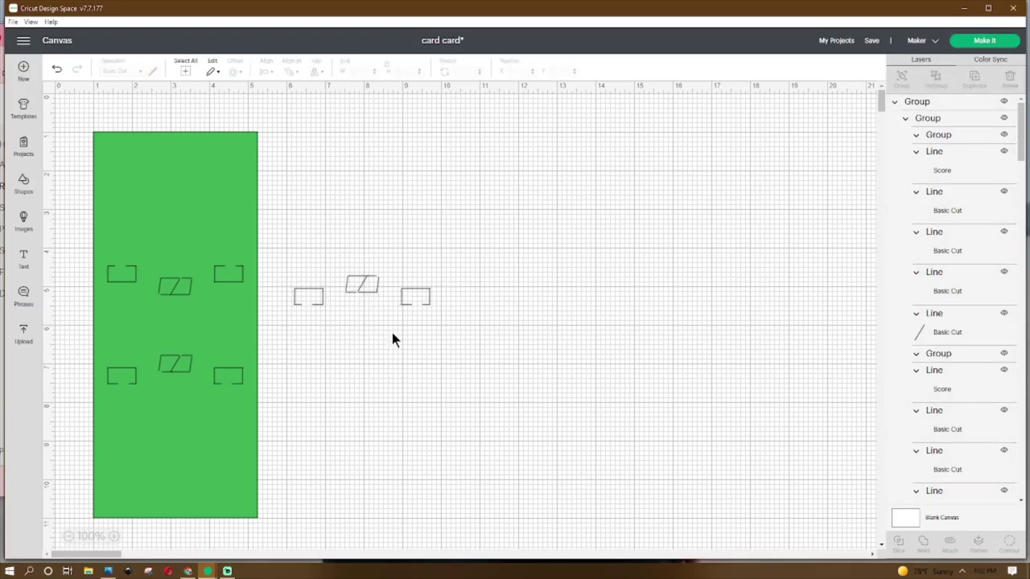
- Move the flipped copy down beside the card's lower slot row and check the positions of the lower and upper rows
{"action": "left_click_drag", "start_coordinate": [382, 293], "coordinate": [395, 360]}
{"action": "left_click", "coordinate": [382, 388]}
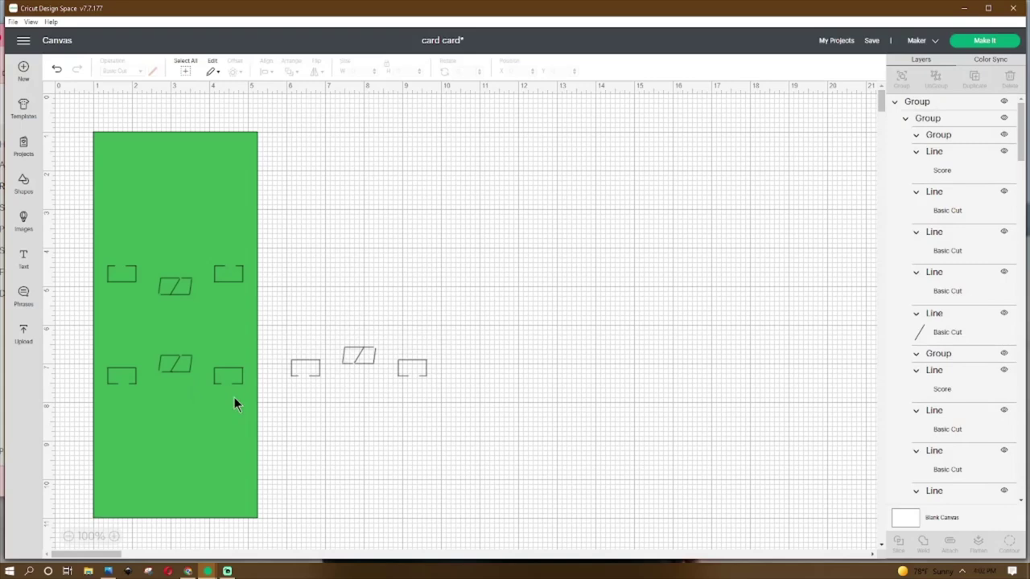
{"action": "left_click", "coordinate": [121, 378]}
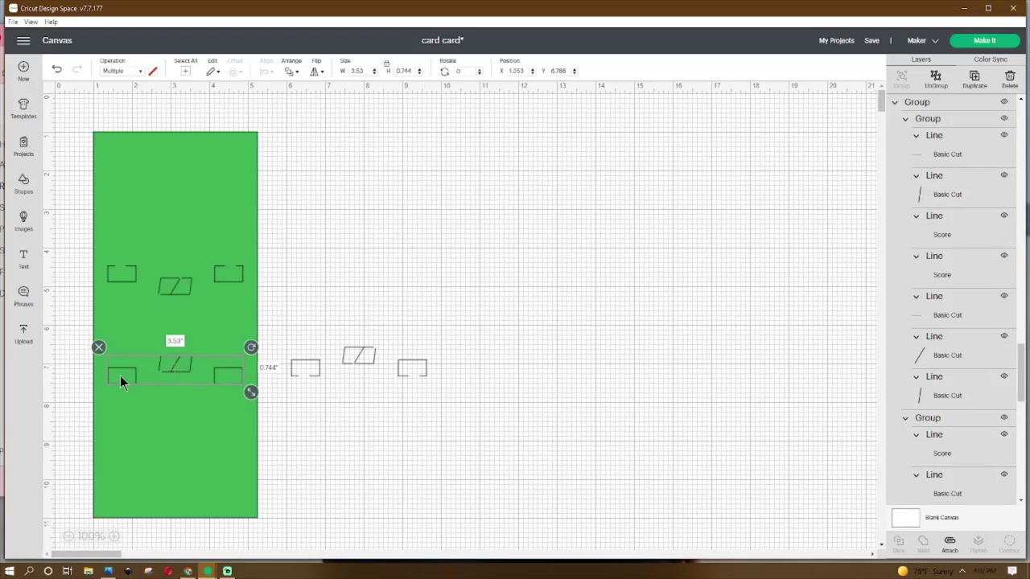
{"action": "left_click", "coordinate": [107, 273]}
- Attach all the slots to the green card base and place it rotated 90° at X 0, Y 0
{"action": "left_click_drag", "start_coordinate": [303, 117], "coordinate": [188, 539]}
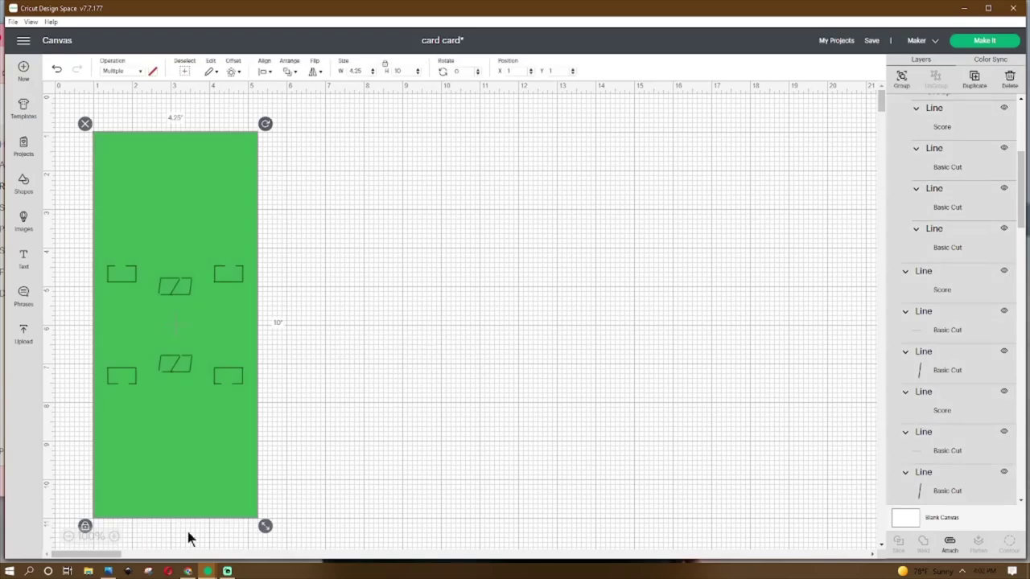
{"action": "left_click", "coordinate": [949, 544]}
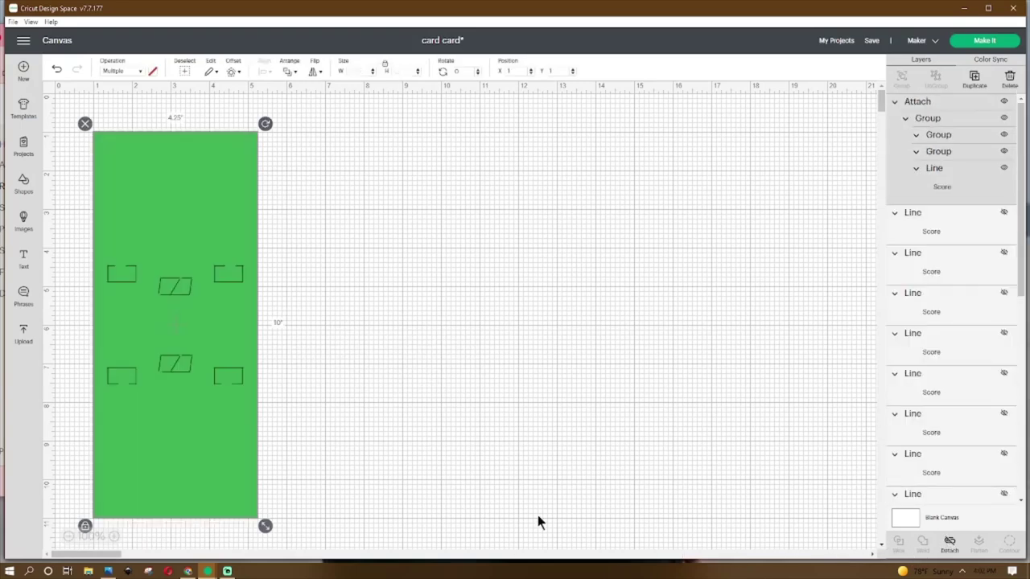
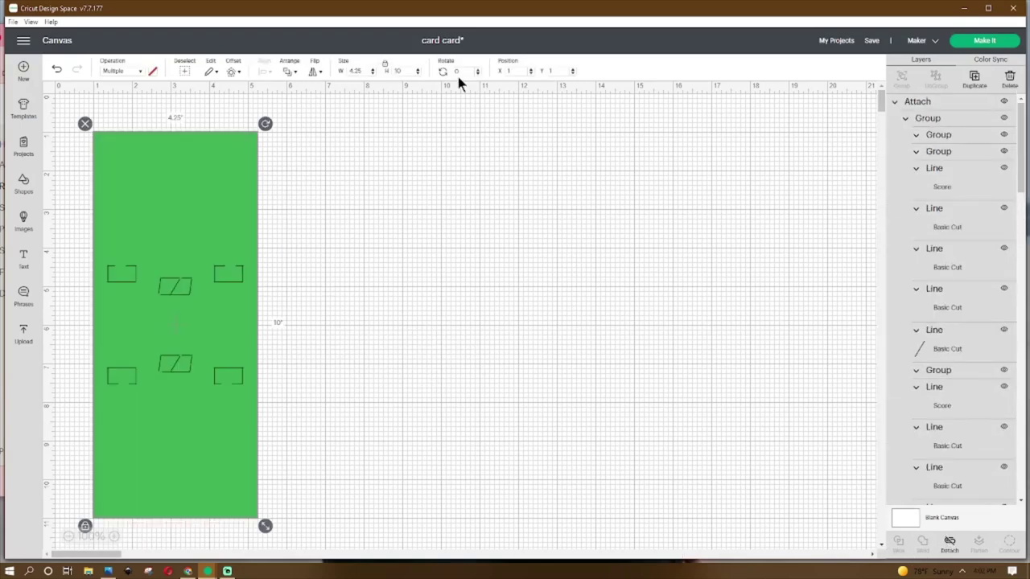
{"action": "type", "text": "90"}
{"action": "key", "text": "Return"}
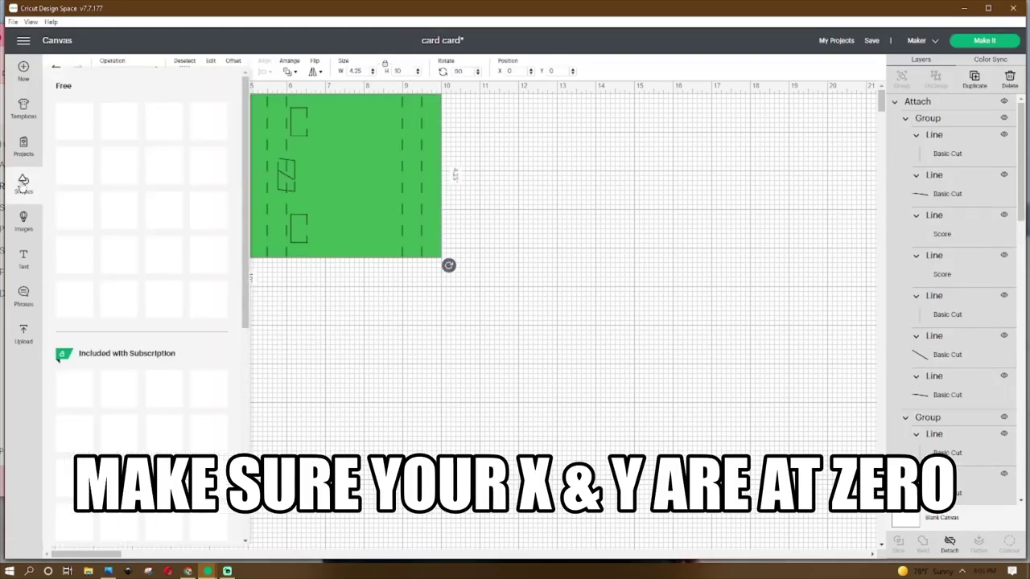
- Detach the rotated card base into its separate score lines and slot groups
{"action": "left_click", "coordinate": [335, 383]}
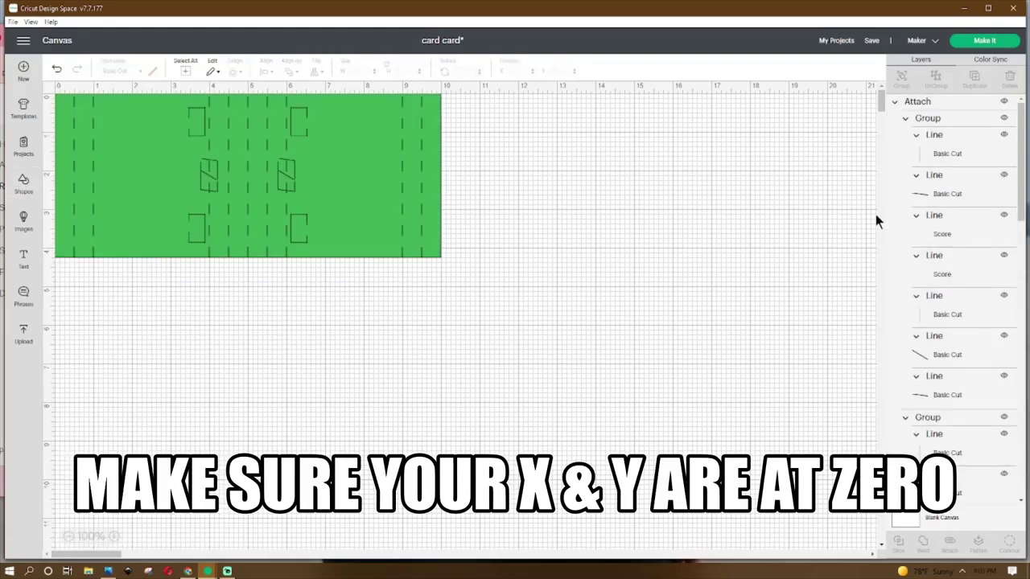
{"action": "left_click", "coordinate": [386, 217]}
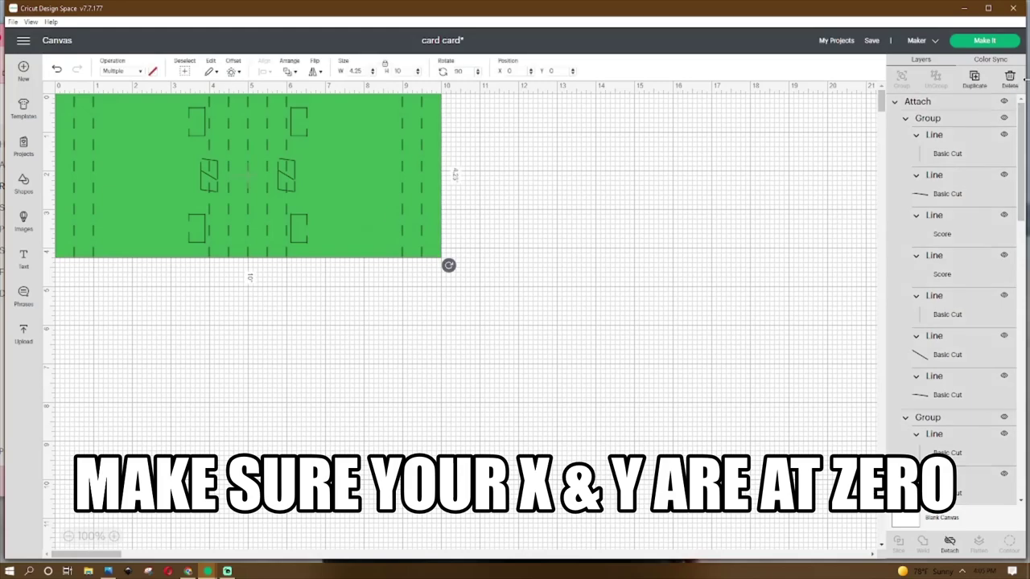
{"action": "left_click", "coordinate": [949, 545]}
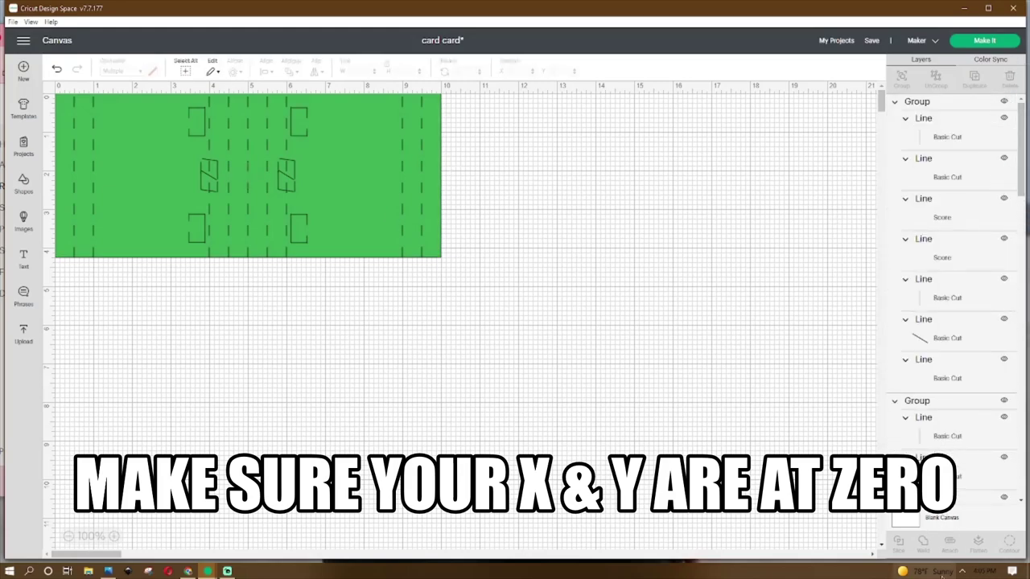
- Examine the length, rotation and X position of each full-height score line across the card base
{"action": "left_click", "coordinate": [75, 179]}
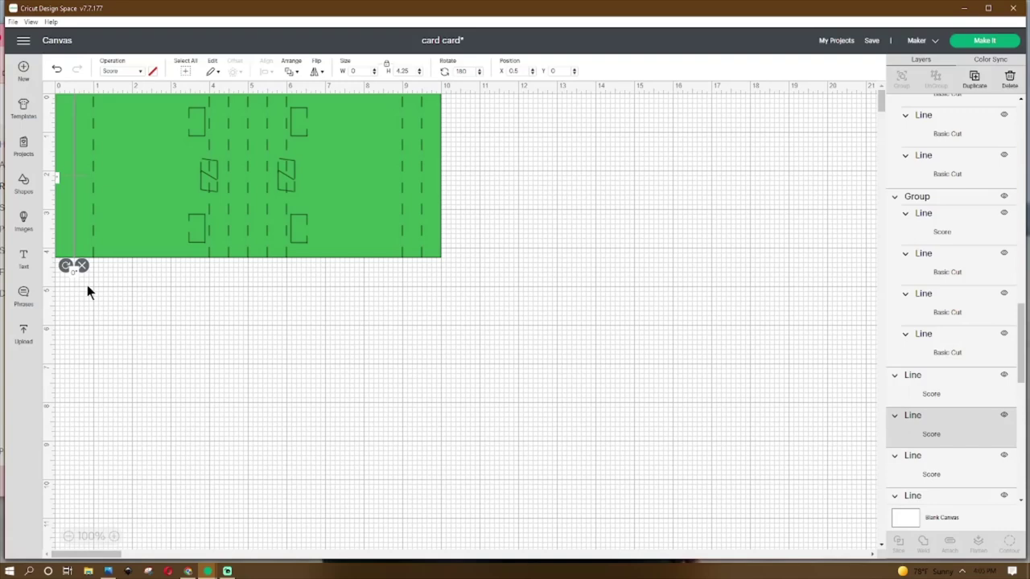
{"action": "left_click", "coordinate": [95, 143]}
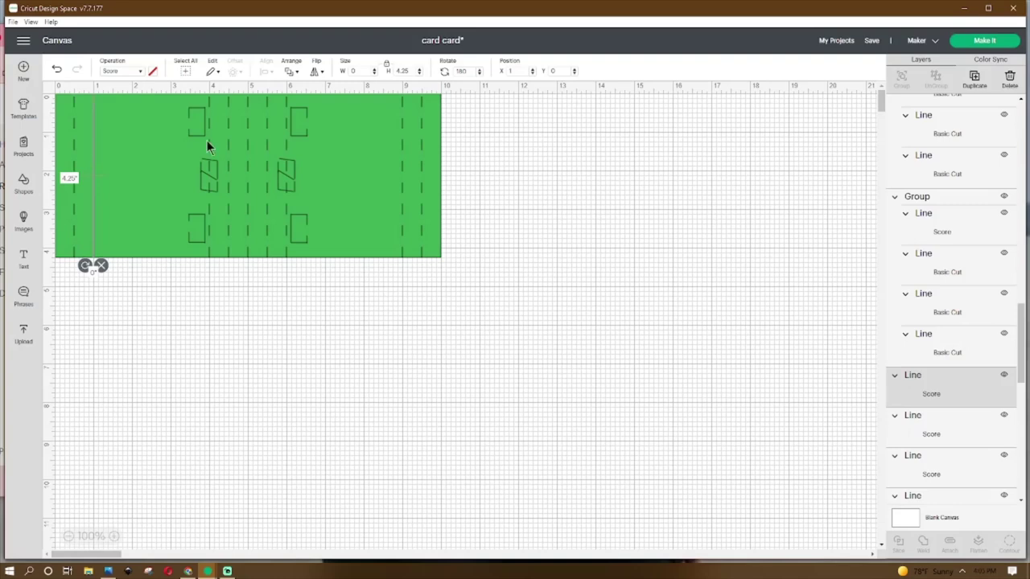
{"action": "left_click", "coordinate": [209, 103]}
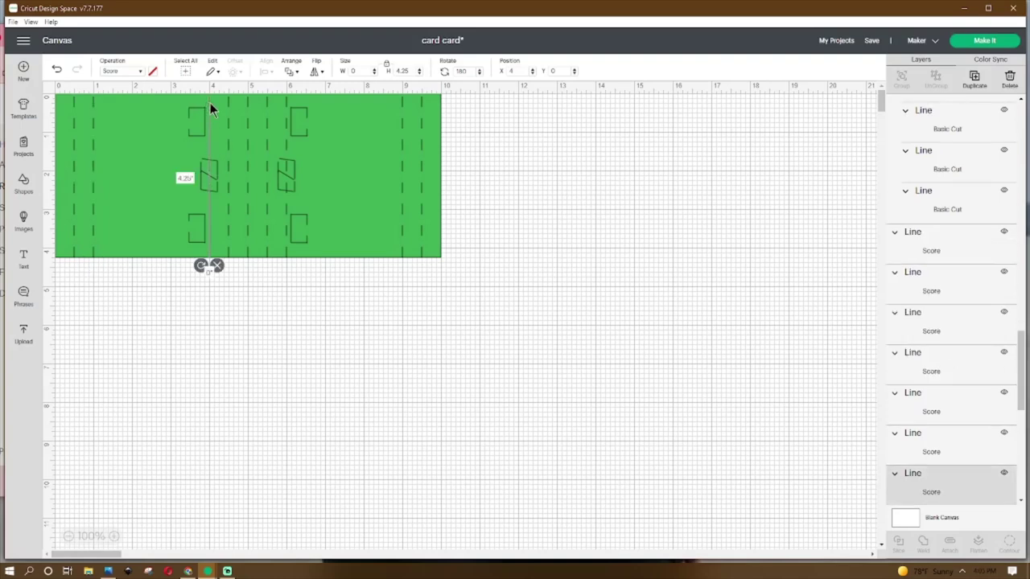
{"action": "left_click", "coordinate": [229, 116]}
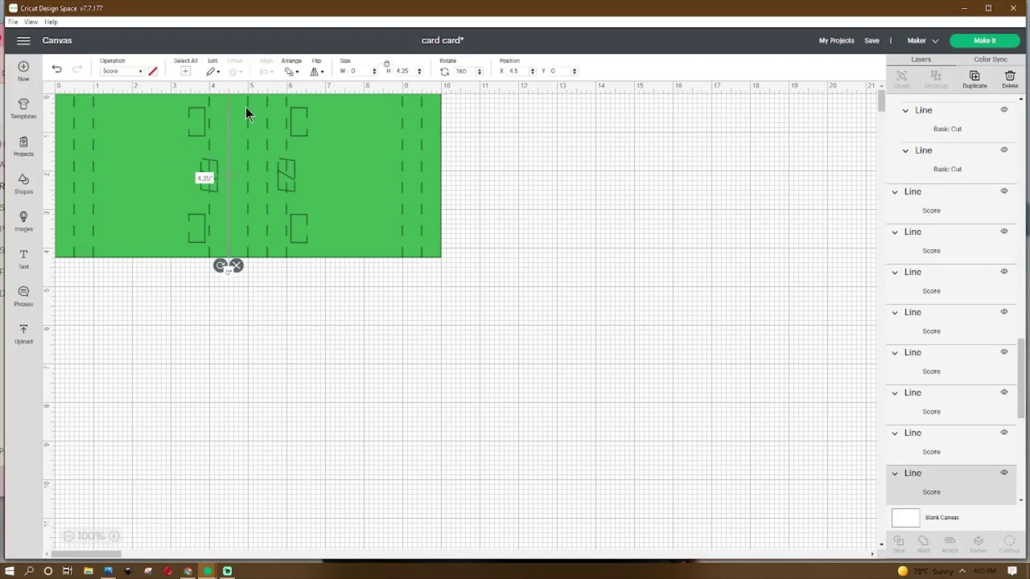
{"action": "left_click", "coordinate": [247, 106]}
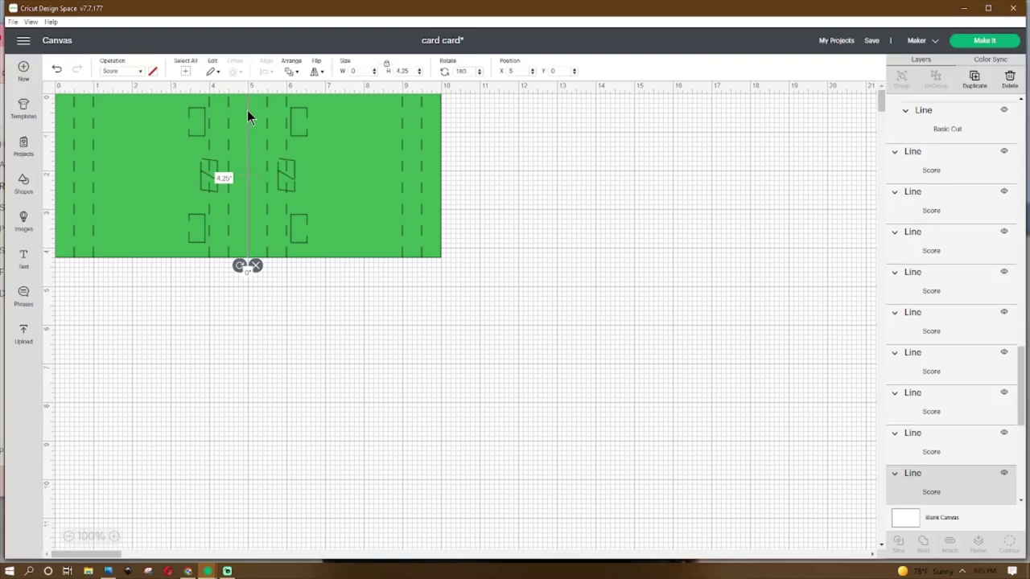
{"action": "left_click", "coordinate": [267, 107]}
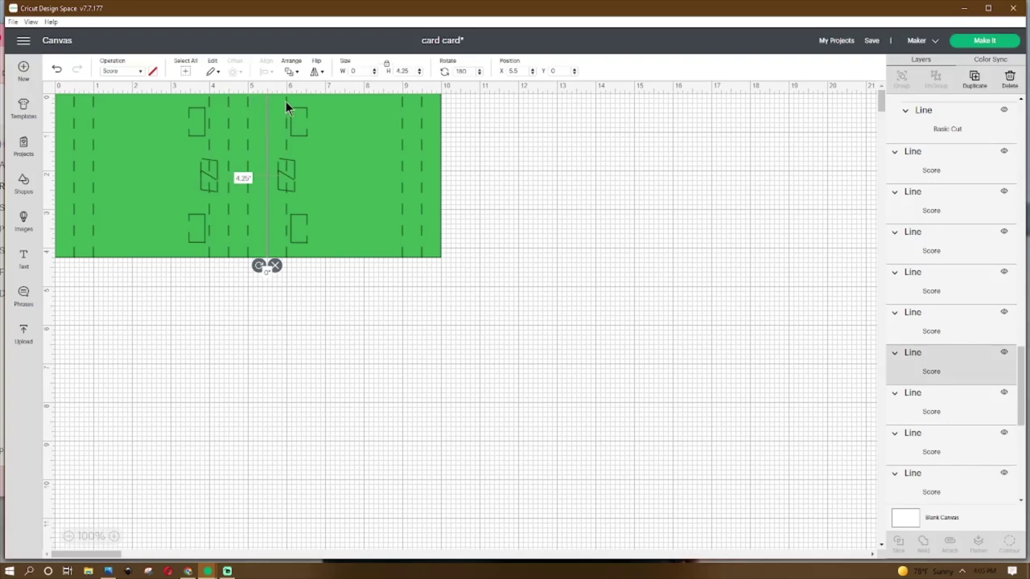
{"action": "left_click", "coordinate": [288, 101]}
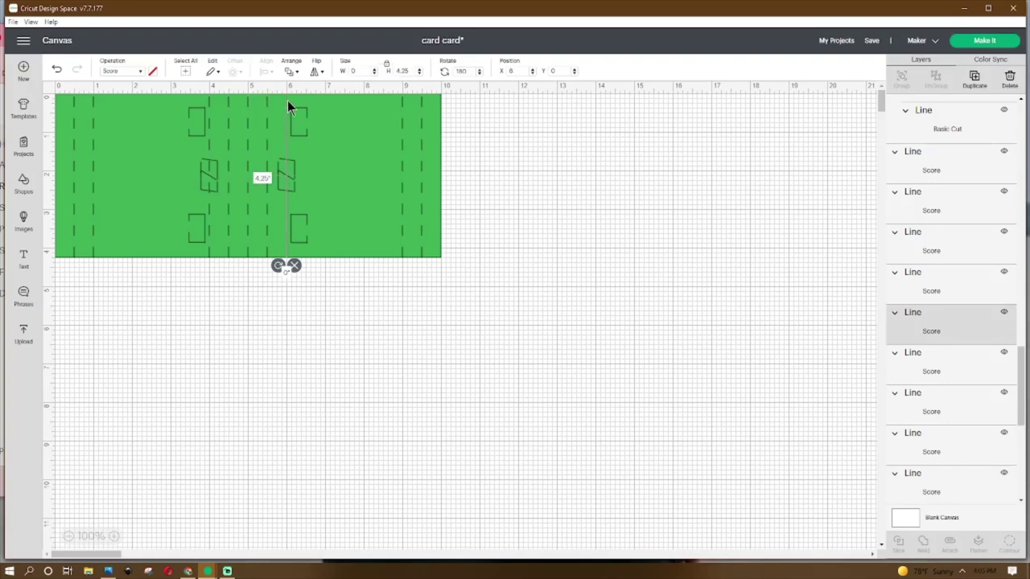
{"action": "left_click", "coordinate": [403, 112]}
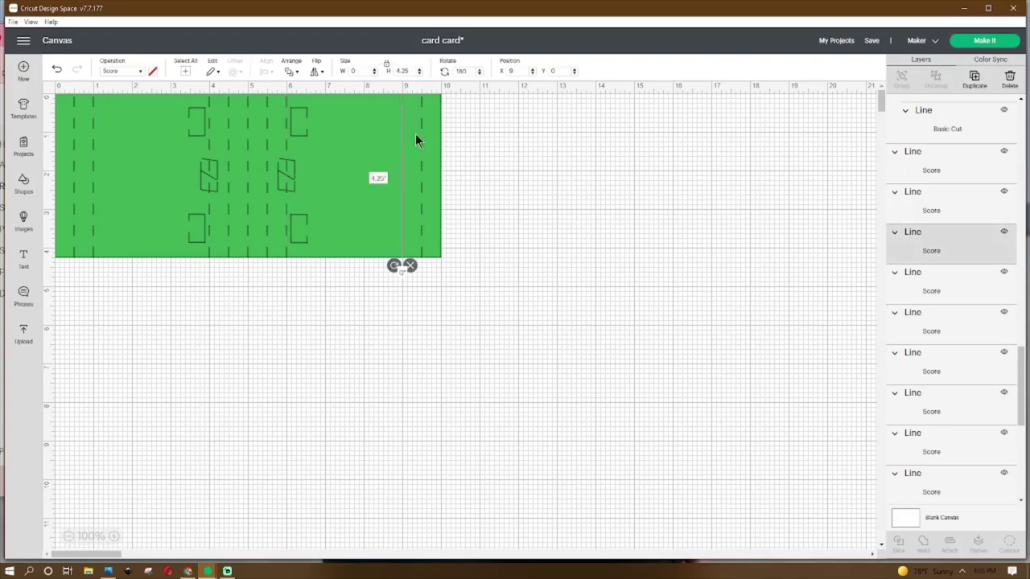
{"action": "left_click", "coordinate": [422, 120]}
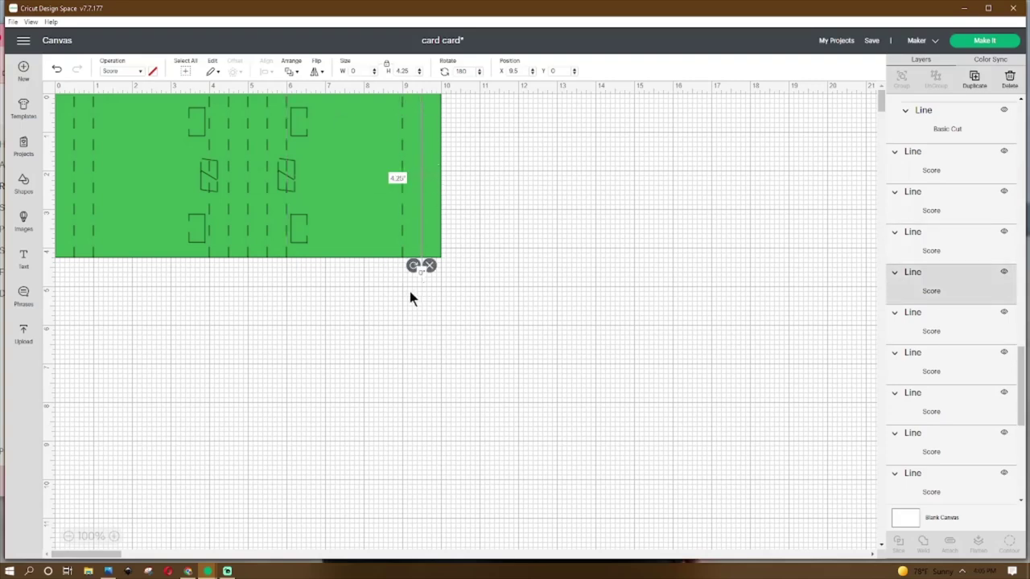
- Attach all the score lines and slots to the green card base again
{"action": "left_click", "coordinate": [387, 319]}
{"action": "left_click_drag", "start_coordinate": [498, 93], "coordinate": [51, 269]}
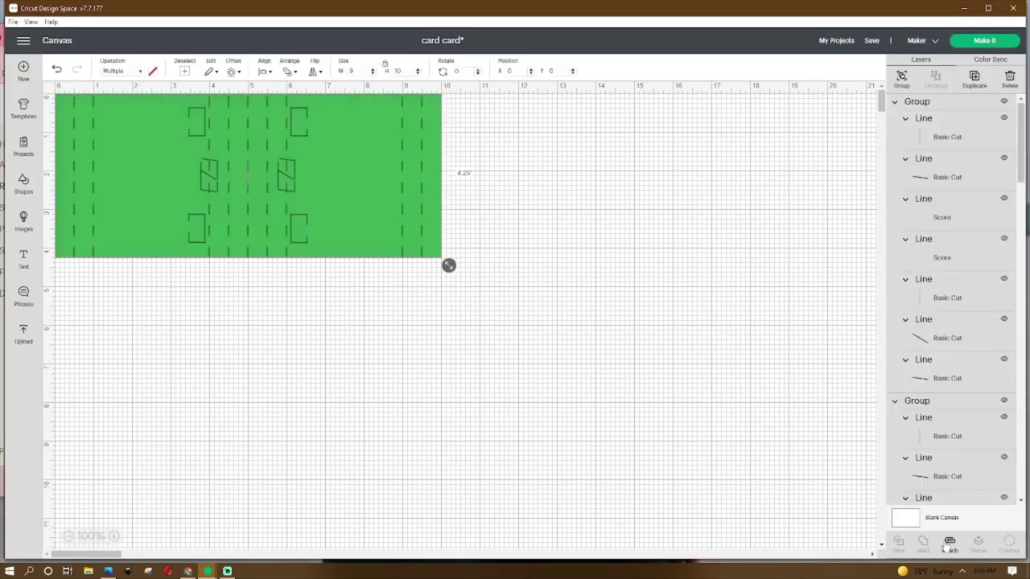
{"action": "left_click", "coordinate": [946, 544]}
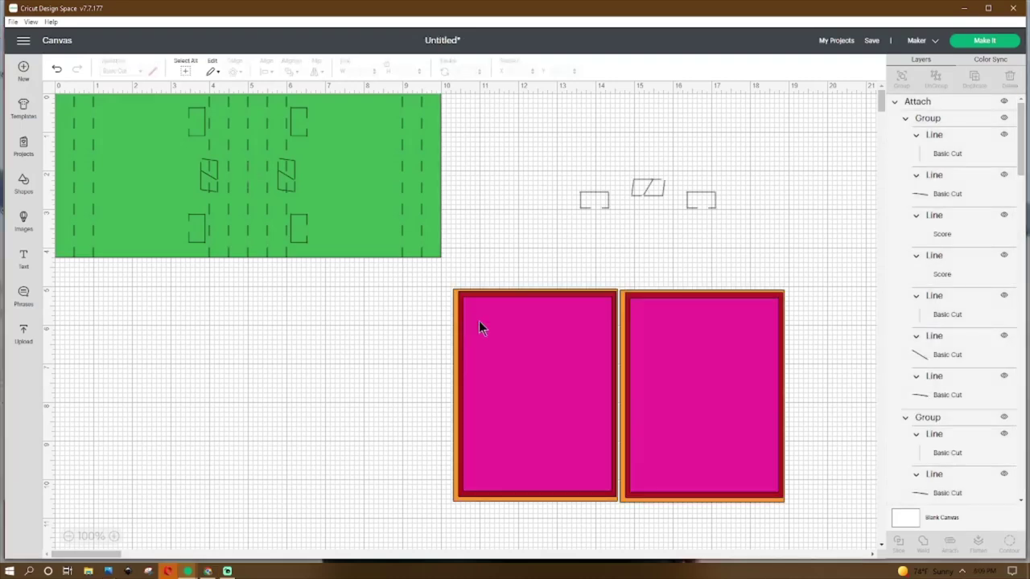
- Move the nearer layered panel below the card base and ungroup it to pull its orange rectangle aside
{"action": "left_click_drag", "start_coordinate": [507, 334], "coordinate": [348, 342]}
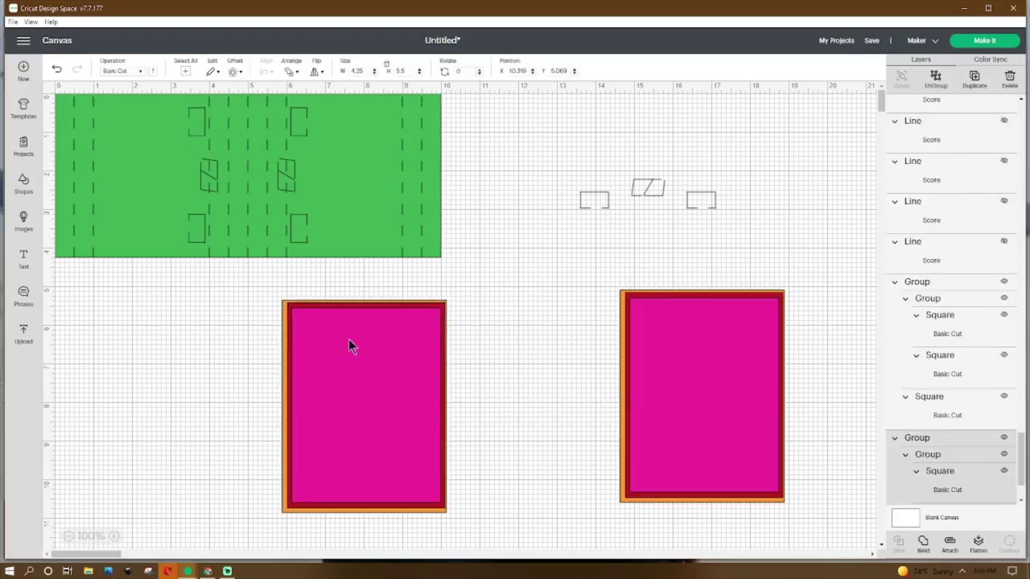
{"action": "left_click", "coordinate": [935, 78]}
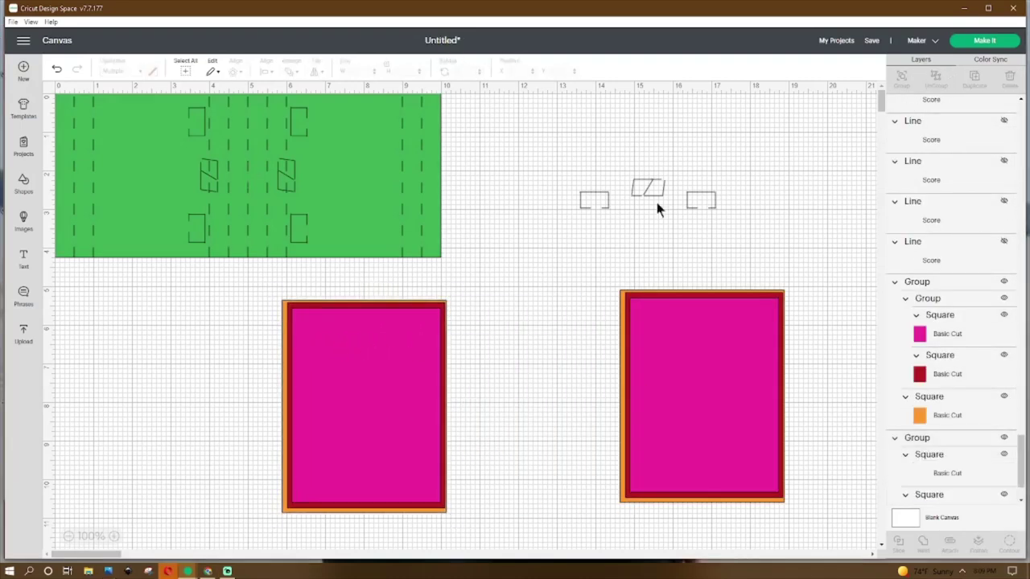
{"action": "left_click_drag", "start_coordinate": [285, 332], "coordinate": [108, 320]}
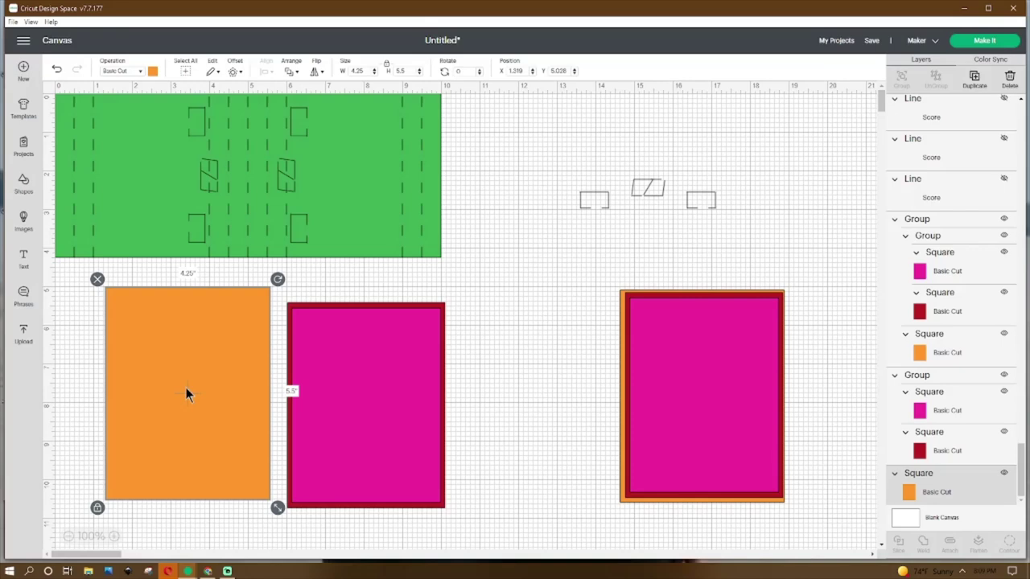
- Return the orange rectangle behind the red and pink layers and ungroup those two layers
{"action": "left_click_drag", "start_coordinate": [185, 395], "coordinate": [368, 405]}
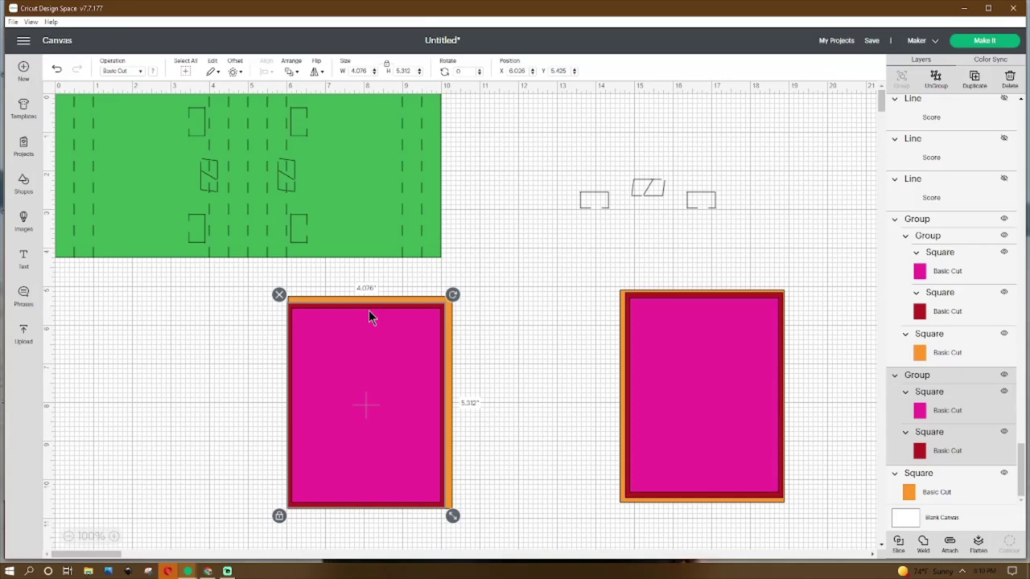
{"action": "left_click", "coordinate": [936, 410]}
{"action": "left_click", "coordinate": [936, 78]}
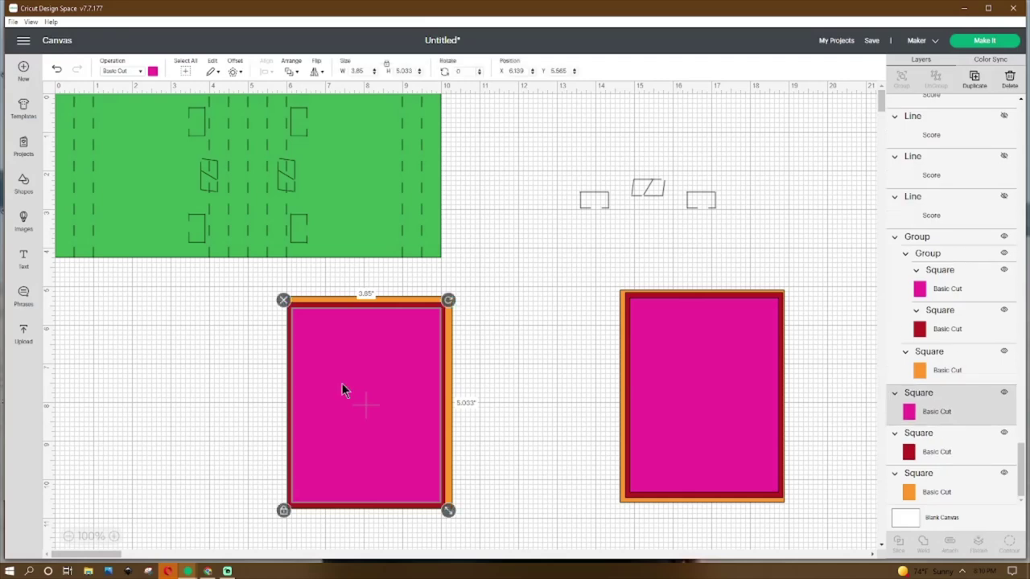
- Center the pink, red and orange rectangles on each other and group them into one panel
{"action": "left_click", "coordinate": [517, 398]}
{"action": "left_click_drag", "start_coordinate": [490, 298], "coordinate": [296, 452]}
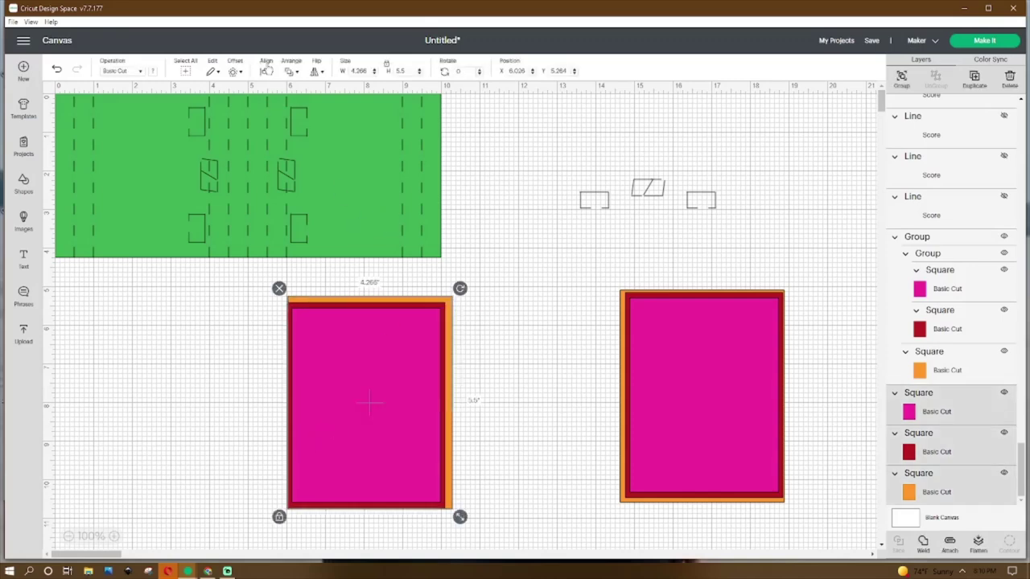
{"action": "left_click", "coordinate": [265, 71]}
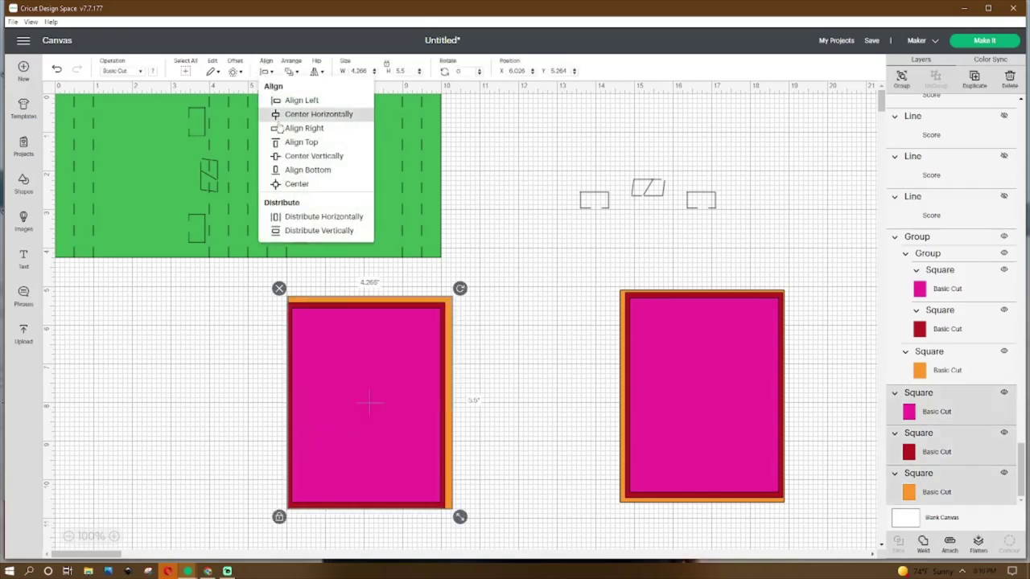
{"action": "left_click", "coordinate": [289, 185]}
{"action": "left_click", "coordinate": [901, 79]}
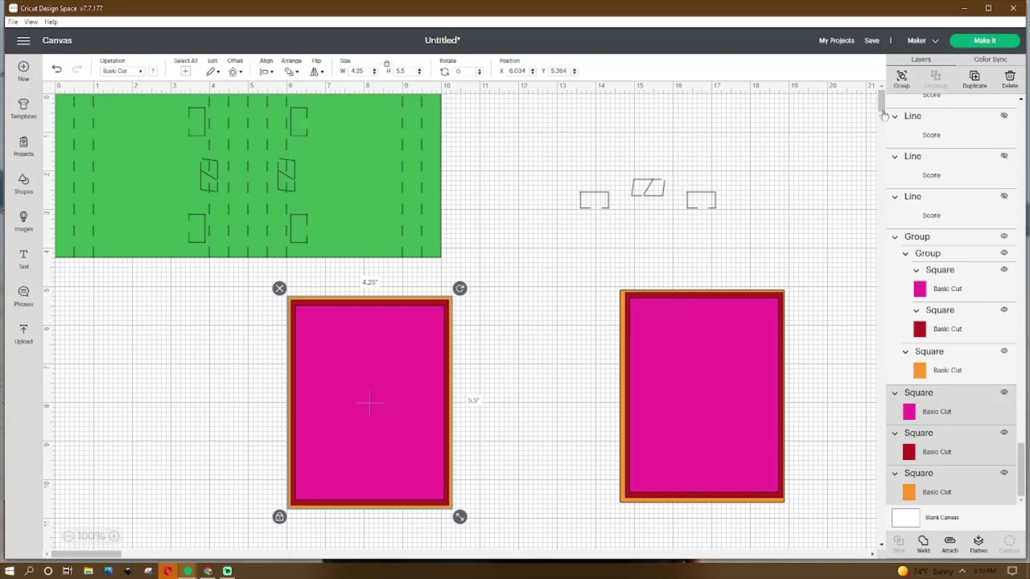
- Move the off-center layered panel next to the centered one and delete the spare slot lines beside the card base
{"action": "right_click", "coordinate": [401, 383]}
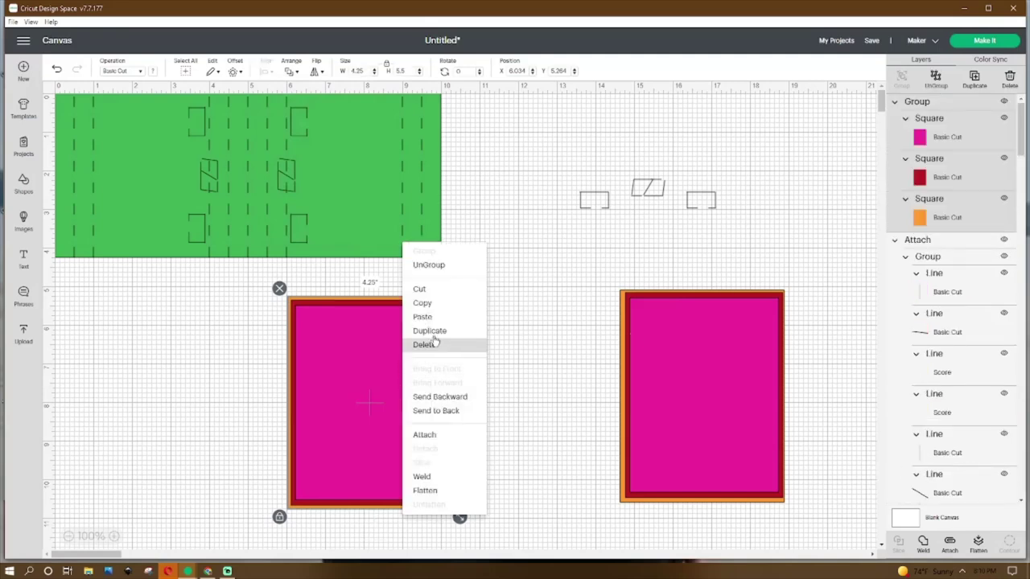
{"action": "left_click", "coordinate": [732, 351]}
{"action": "left_click_drag", "start_coordinate": [732, 352], "coordinate": [593, 362]}
{"action": "left_click_drag", "start_coordinate": [568, 163], "coordinate": [761, 220]}
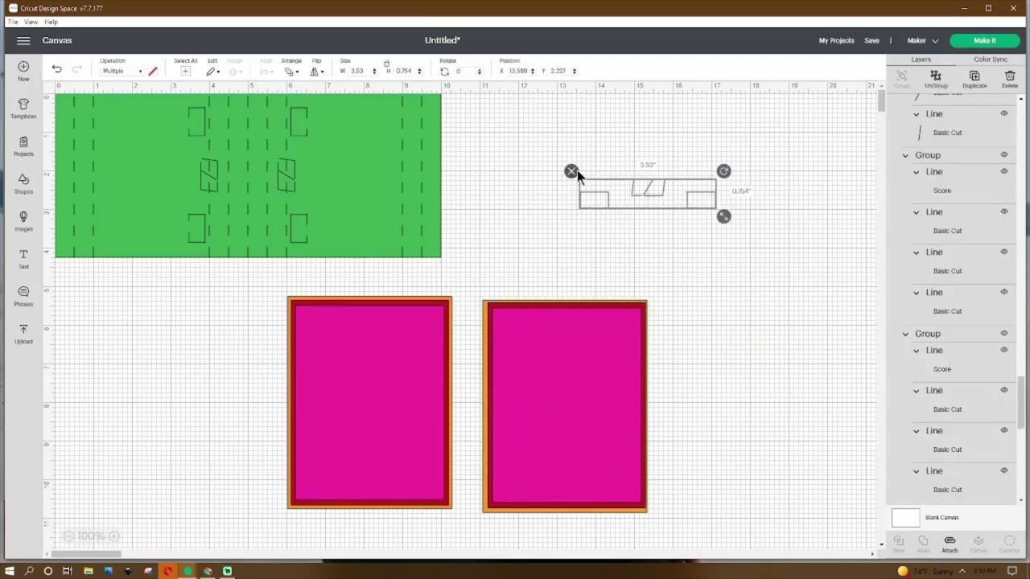
{"action": "left_click", "coordinate": [574, 170]}
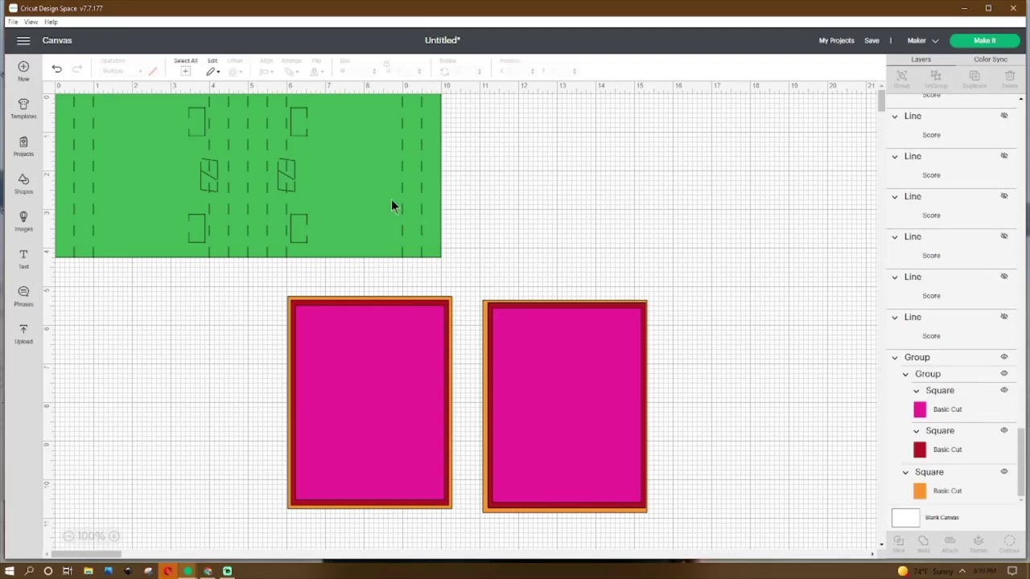
- Arrange the green card base above the two layered panels in the canvas's right half and group all three pieces
{"action": "left_click", "coordinate": [378, 172]}
{"action": "left_click_drag", "start_coordinate": [376, 165], "coordinate": [795, 92]}
{"action": "left_click_drag", "start_coordinate": [520, 346], "coordinate": [704, 319]}
{"action": "left_click_drag", "start_coordinate": [348, 359], "coordinate": [578, 303]}
{"action": "left_click_drag", "start_coordinate": [437, 94], "coordinate": [736, 444]}
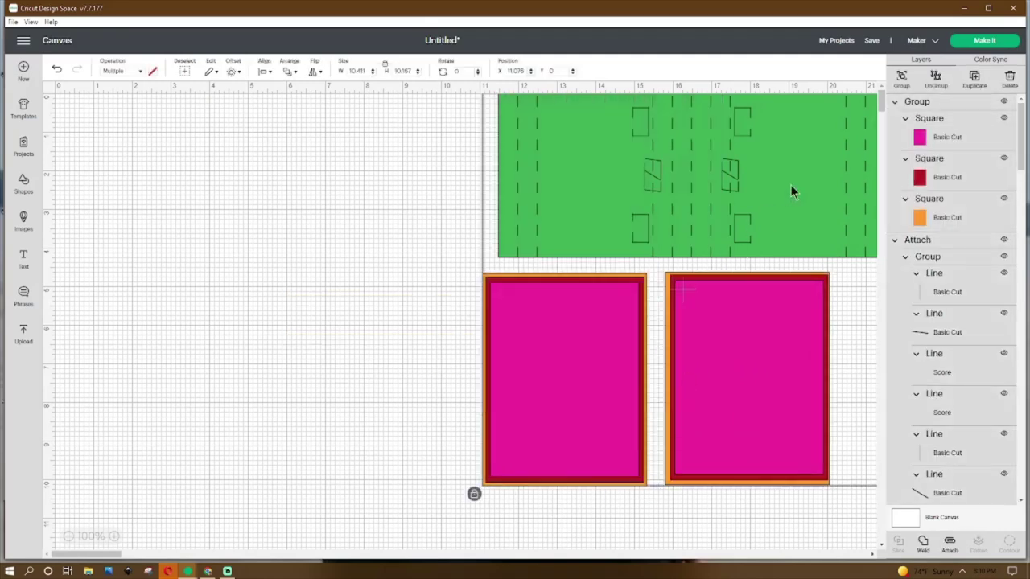
{"action": "left_click", "coordinate": [901, 79]}
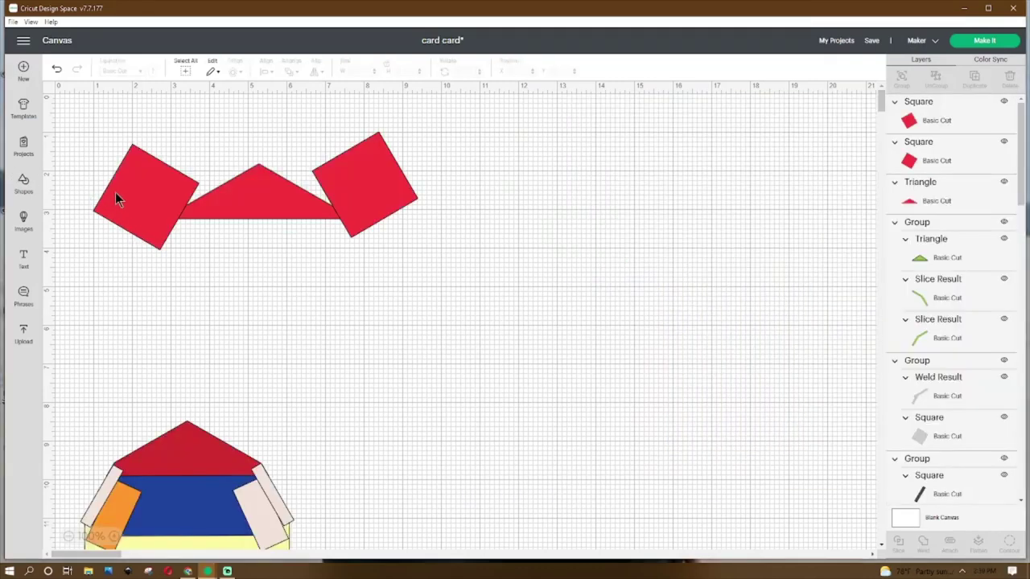
- Examine the size and rotation of the red triangle and the two tilted squares overlapping its ends
{"action": "left_click", "coordinate": [226, 206]}
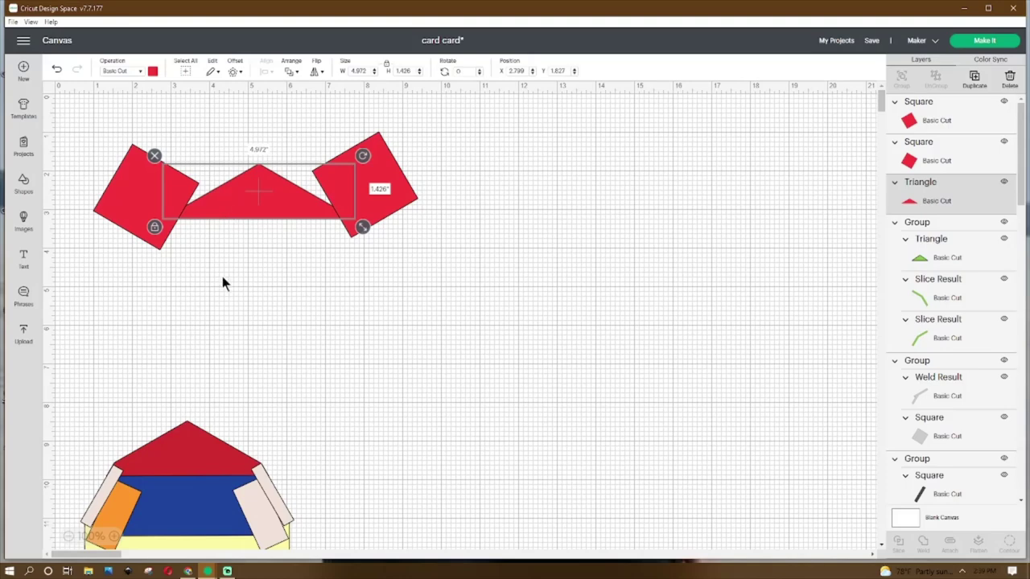
{"action": "left_click", "coordinate": [24, 183]}
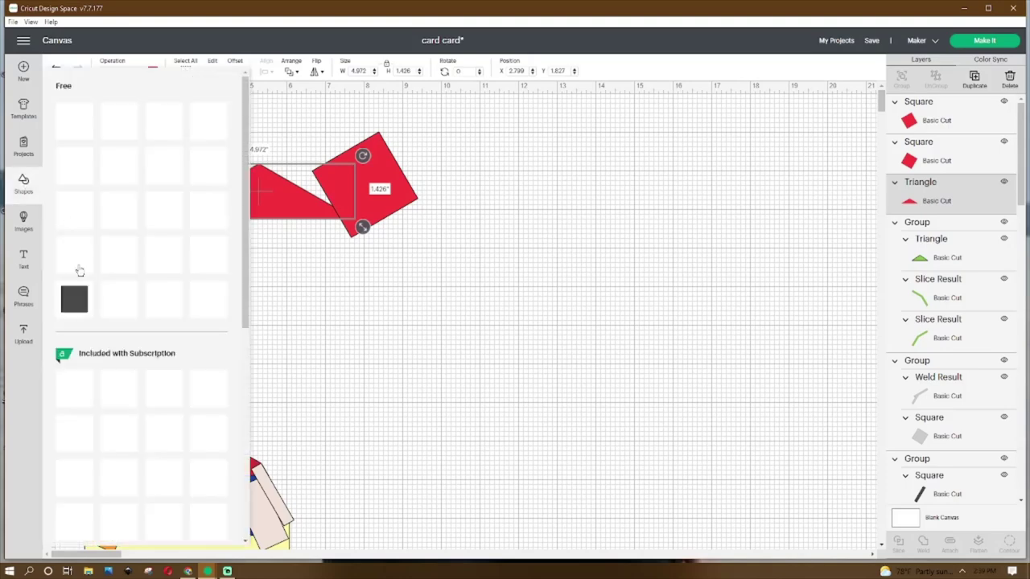
{"action": "left_click", "coordinate": [247, 304]}
{"action": "left_click", "coordinate": [164, 223]}
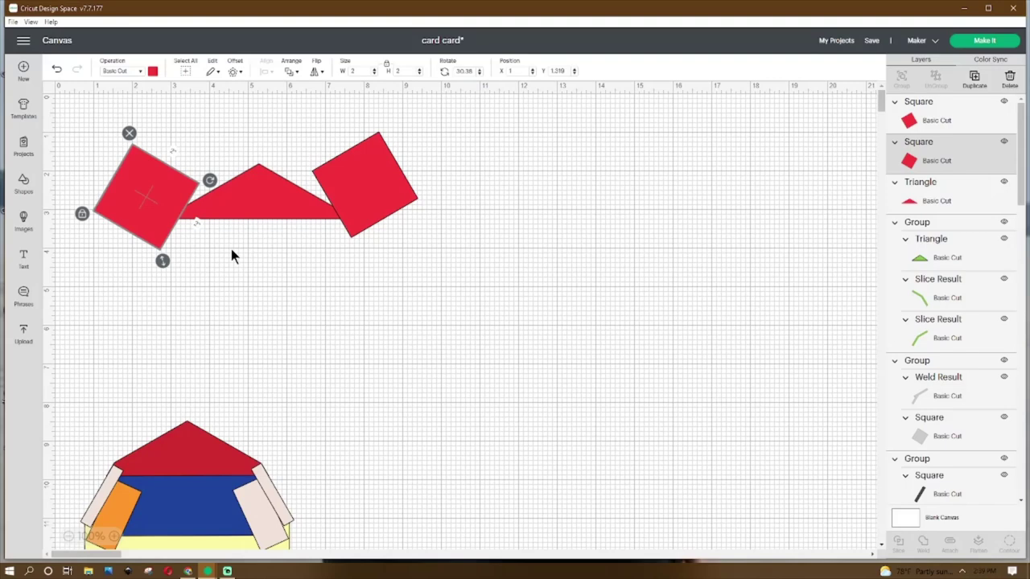
{"action": "right_click", "coordinate": [184, 195]}
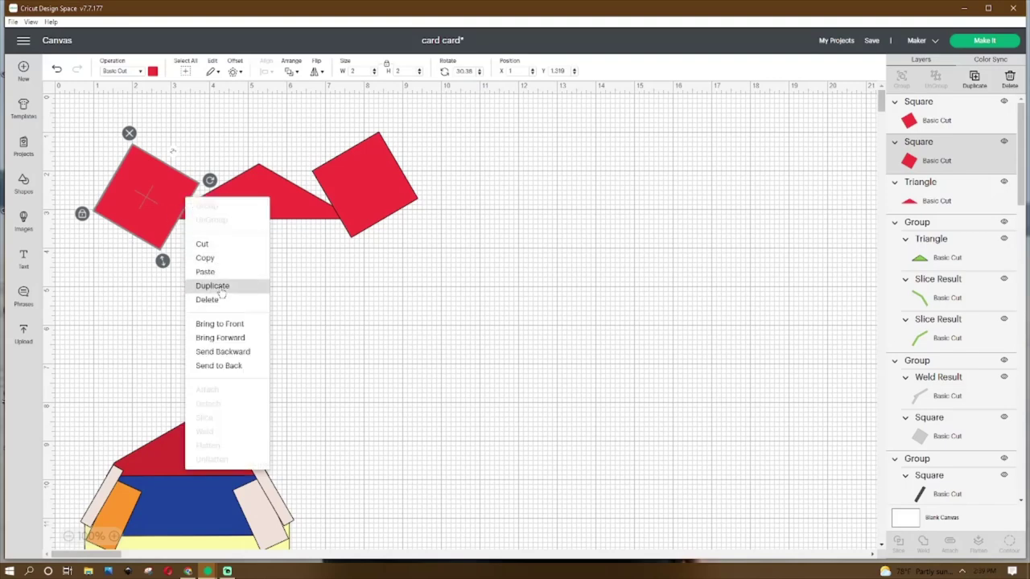
{"action": "left_click", "coordinate": [372, 205]}
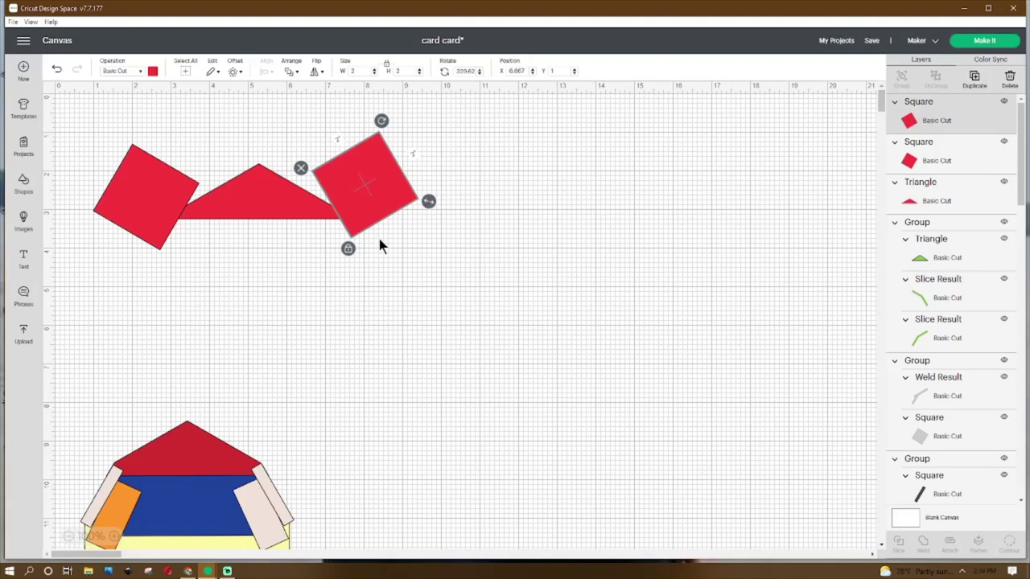
{"action": "left_click", "coordinate": [367, 269]}
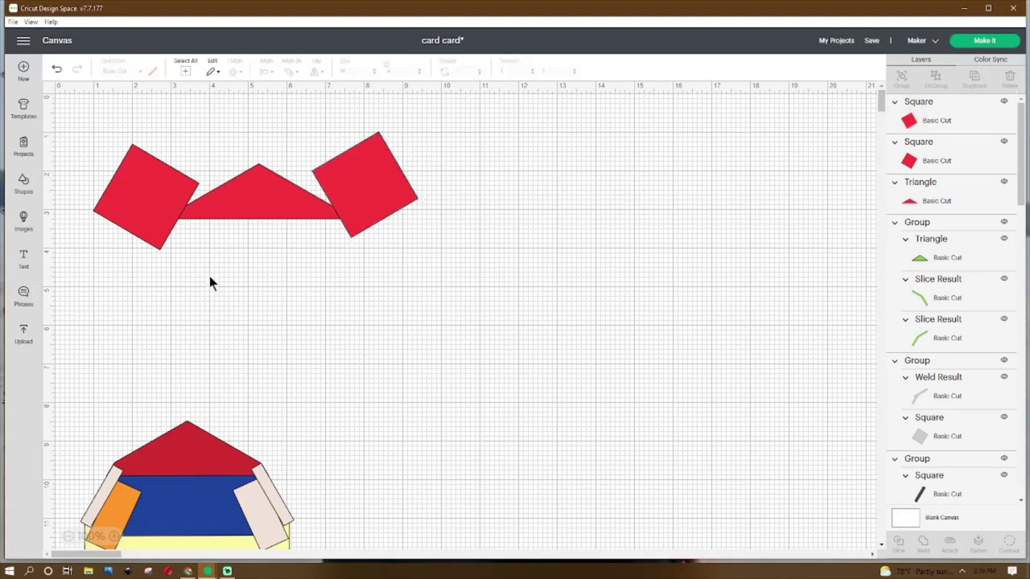
- Slice both lower corners off the red triangle using the overlapping tilted squares
{"action": "left_click_drag", "start_coordinate": [219, 272], "coordinate": [135, 173]}
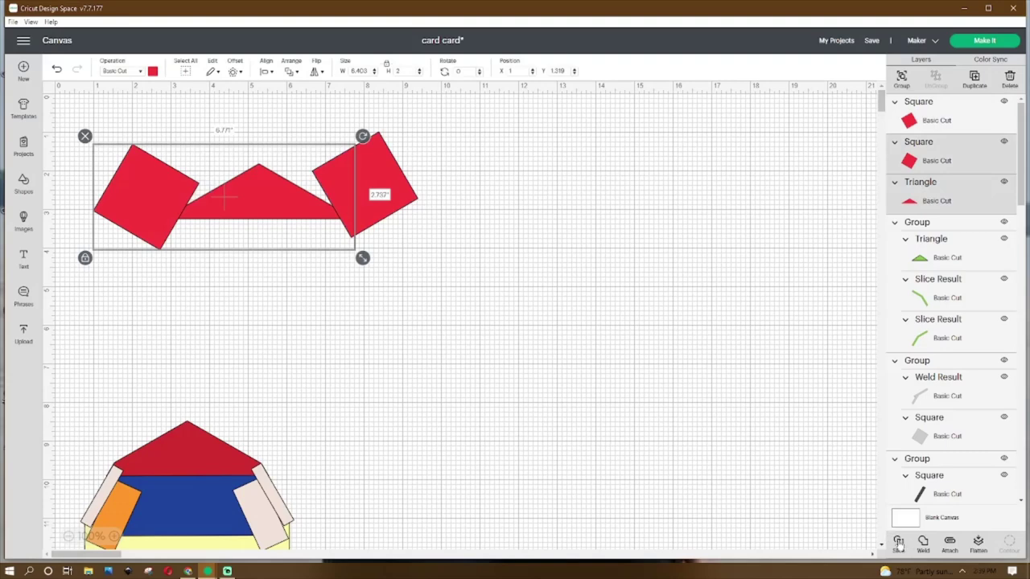
{"action": "left_click", "coordinate": [334, 370]}
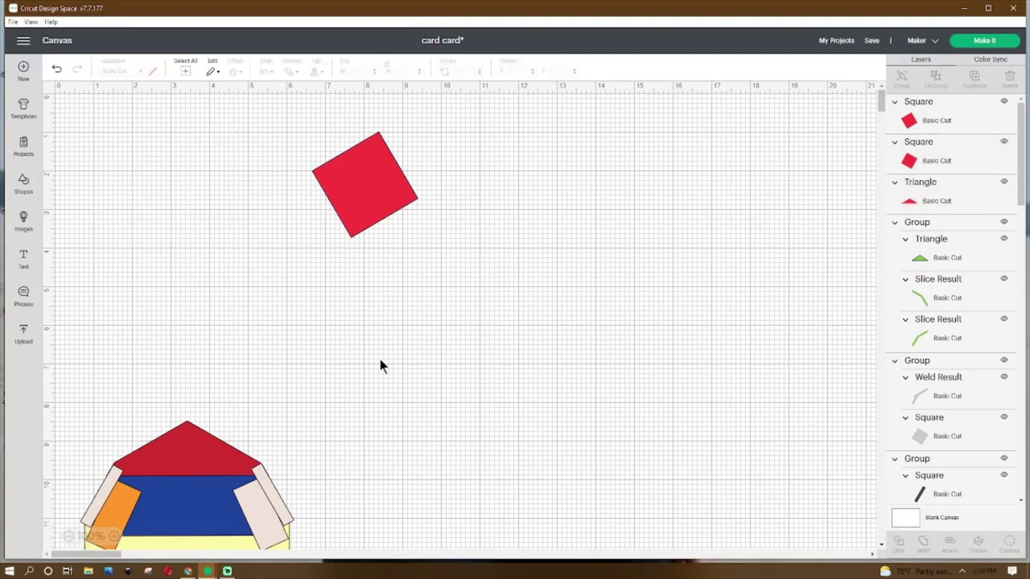
{"action": "left_click_drag", "start_coordinate": [384, 331], "coordinate": [340, 167]}
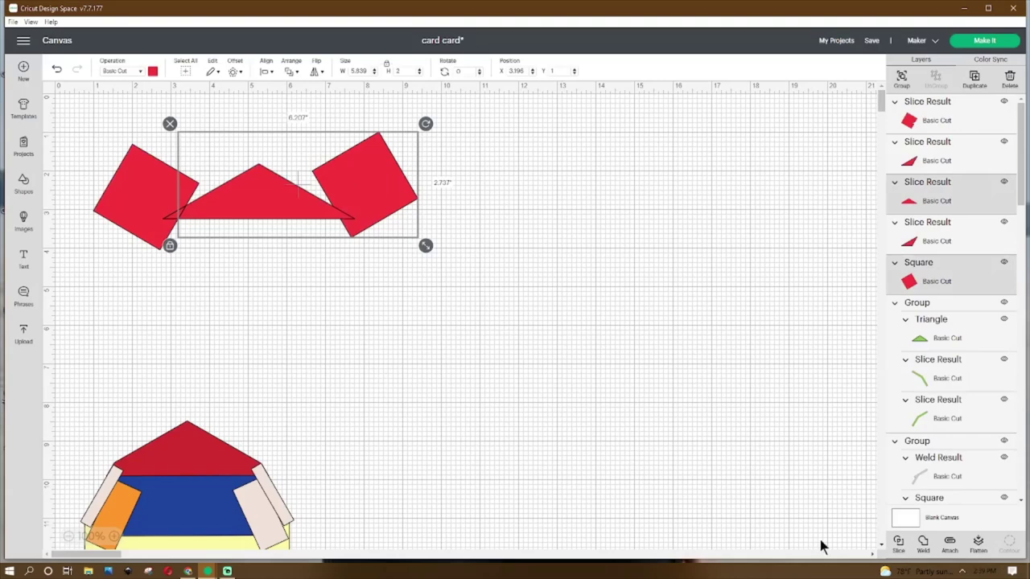
{"action": "left_click", "coordinate": [898, 544]}
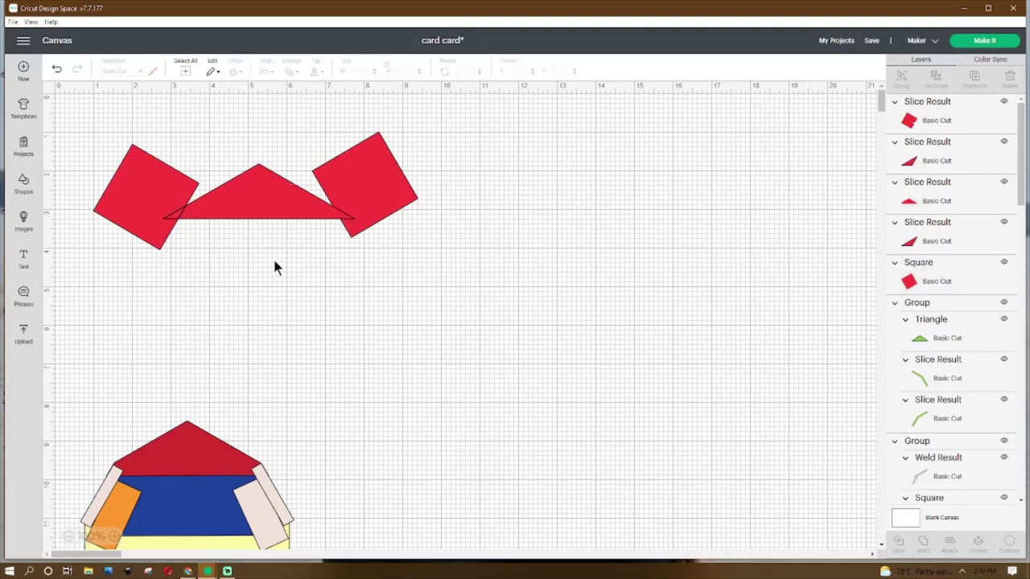
{"action": "left_click_drag", "start_coordinate": [322, 215], "coordinate": [508, 317]}
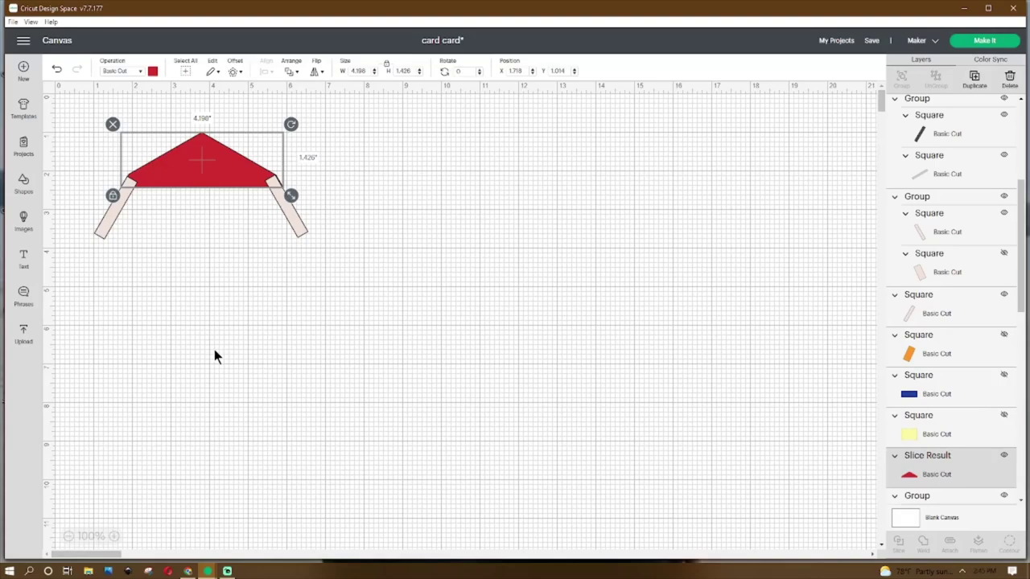
- Check the left roof strip's size and rotation, and ungroup the right roof strip from its hidden rectangle
{"action": "left_click", "coordinate": [23, 181]}
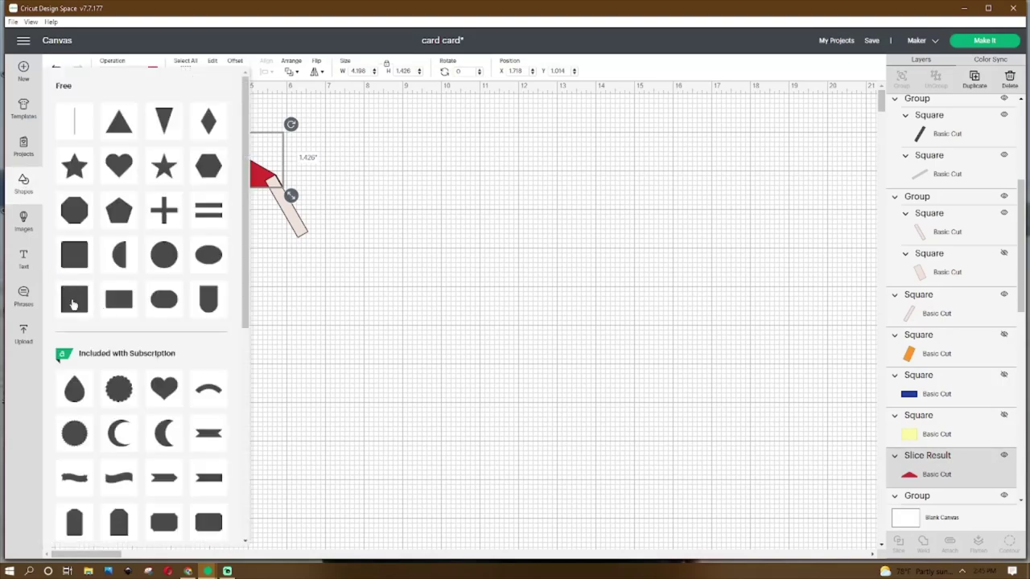
{"action": "left_click", "coordinate": [354, 326]}
{"action": "left_click", "coordinate": [116, 214]}
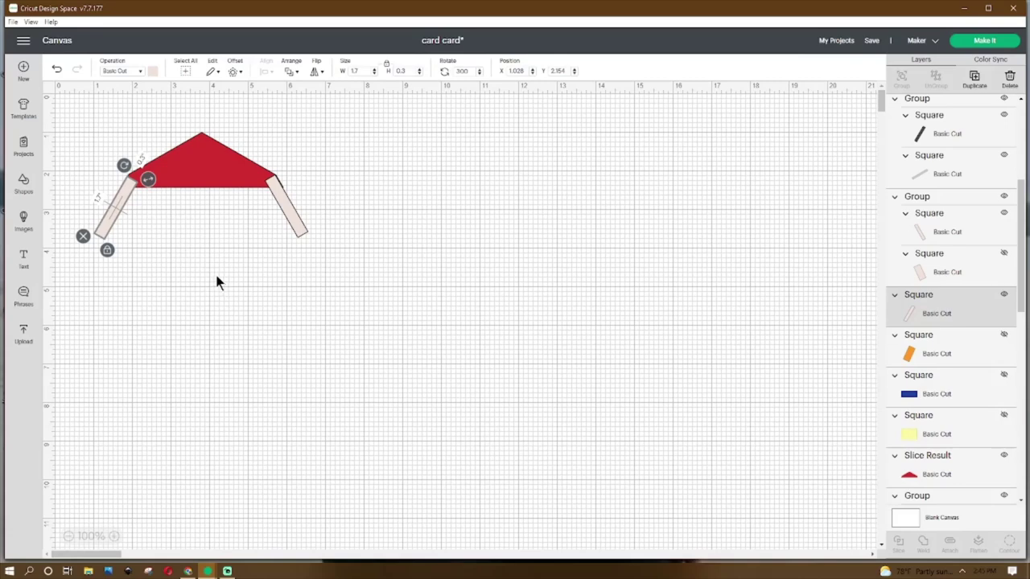
{"action": "left_click", "coordinate": [281, 206]}
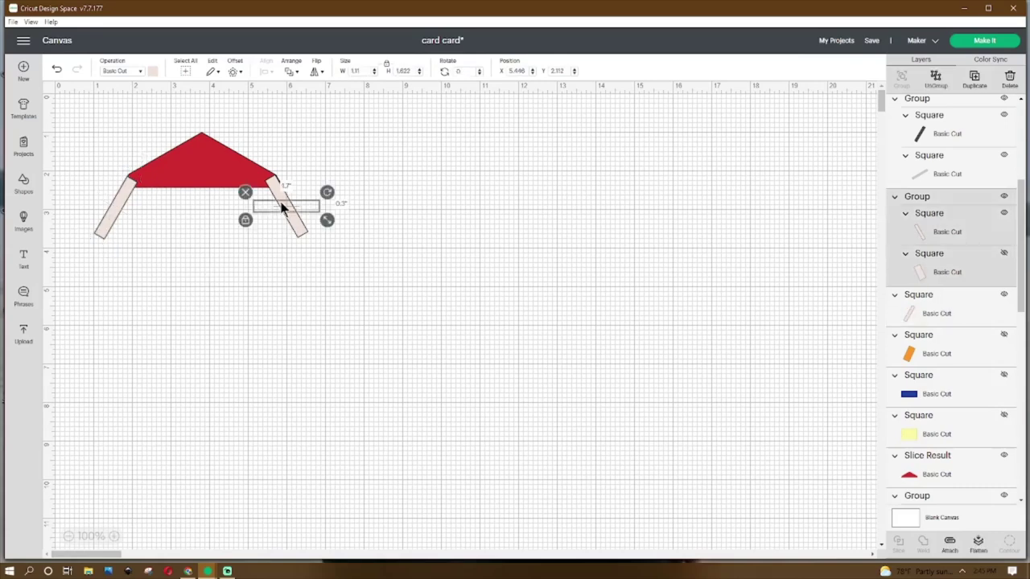
{"action": "key", "text": "ctrl+shift+g"}
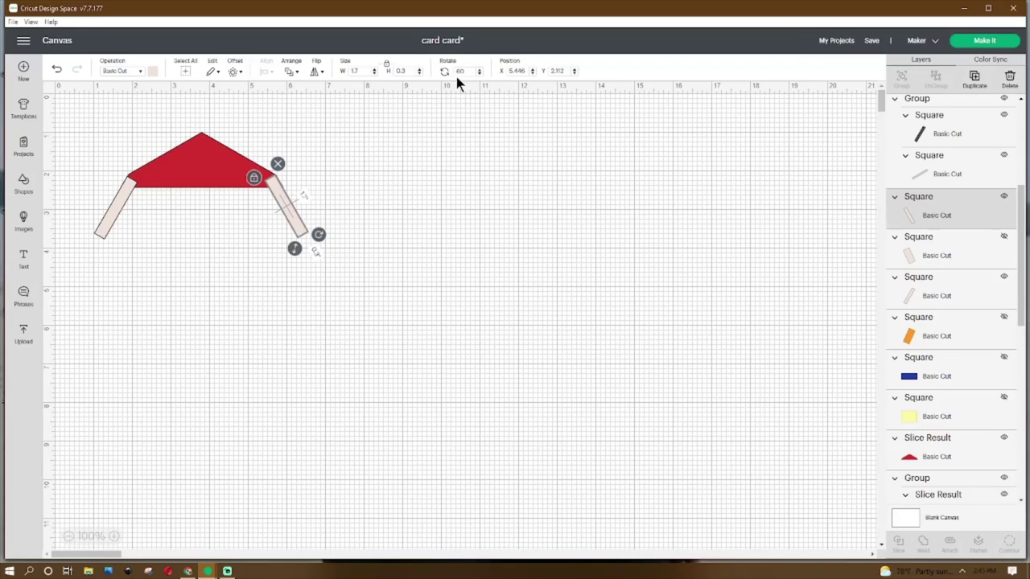
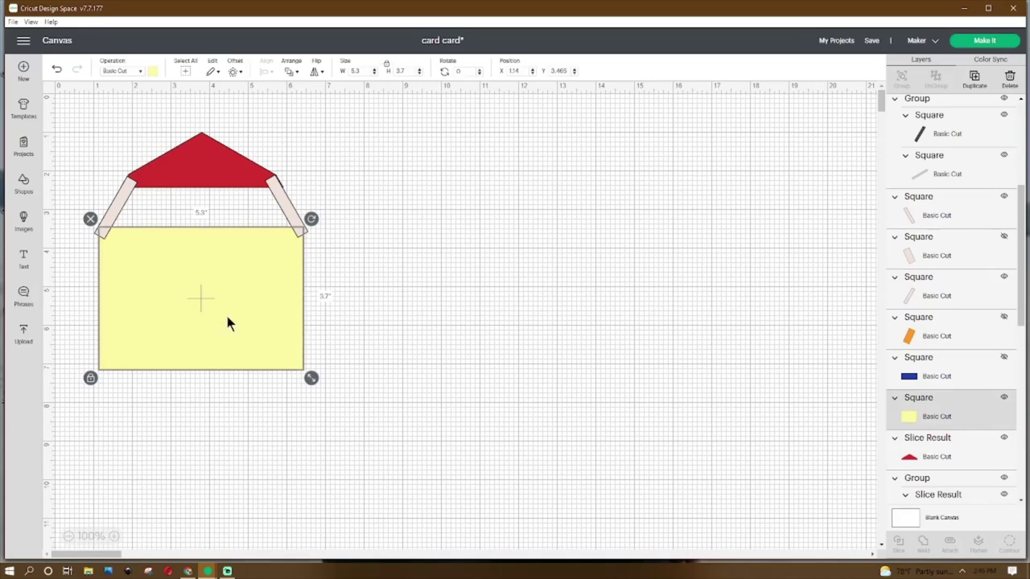
- Show the hidden blue rectangle and the two slanted rectangles filling the barn's sides, and check their sizes and rotation
{"action": "left_click", "coordinate": [1004, 357]}
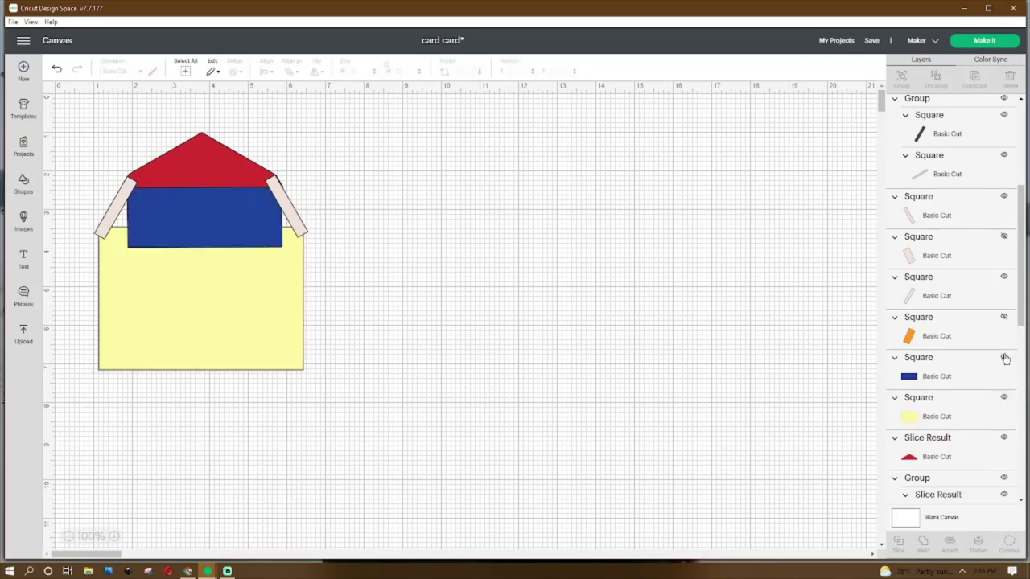
{"action": "left_click", "coordinate": [239, 232]}
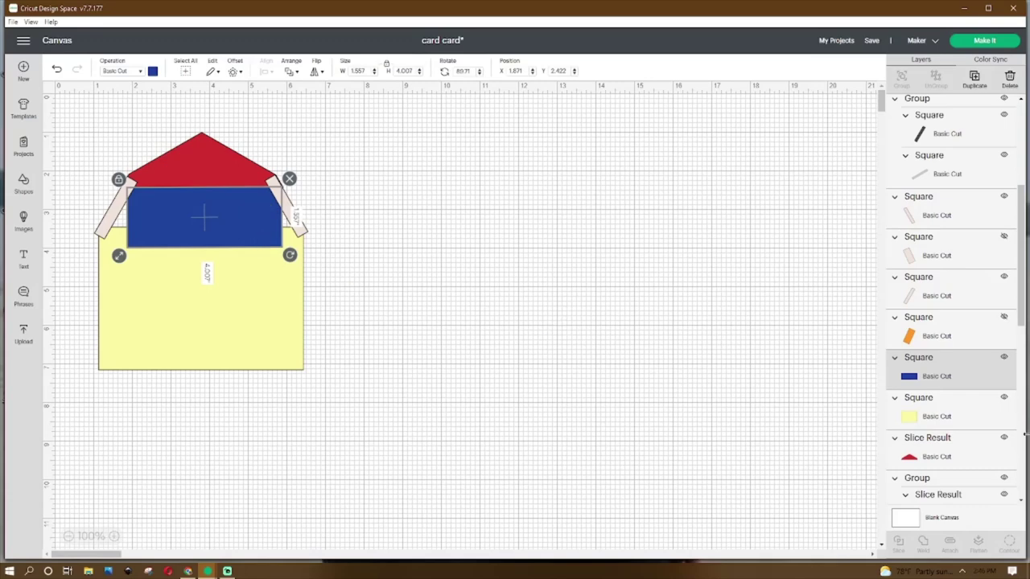
{"action": "left_click", "coordinate": [1004, 318]}
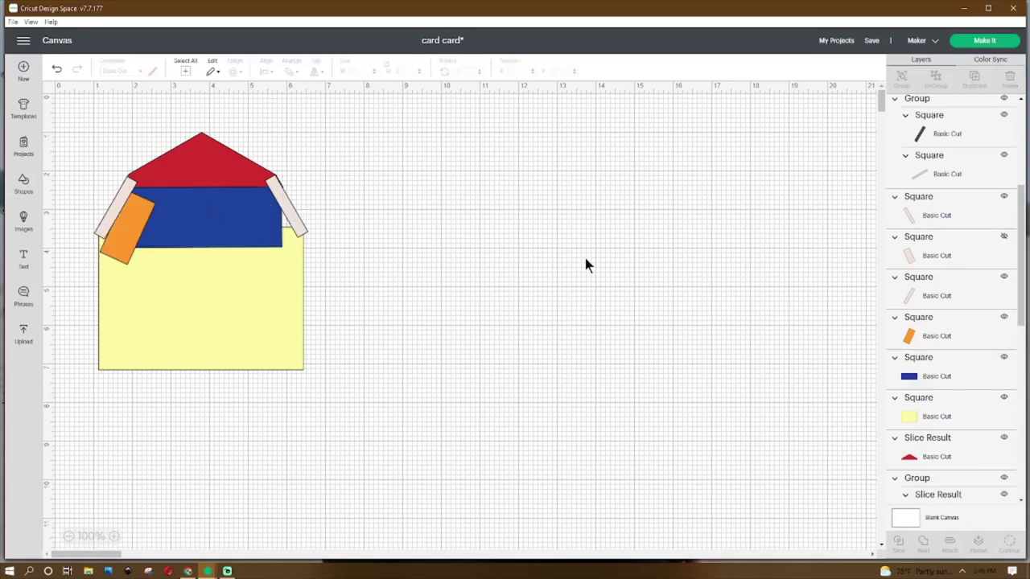
{"action": "left_click", "coordinate": [134, 231]}
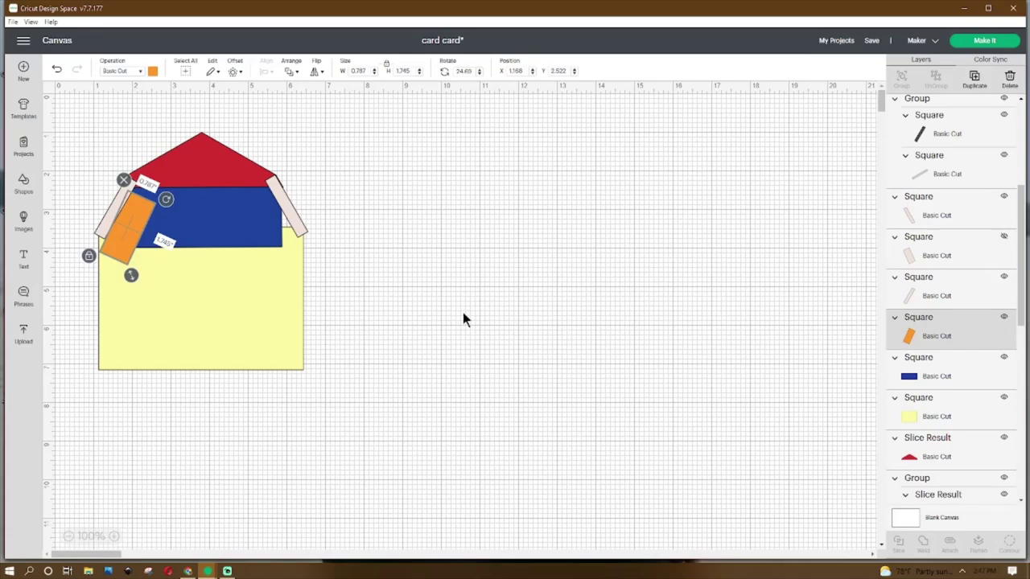
{"action": "key", "text": "ctrl+z"}
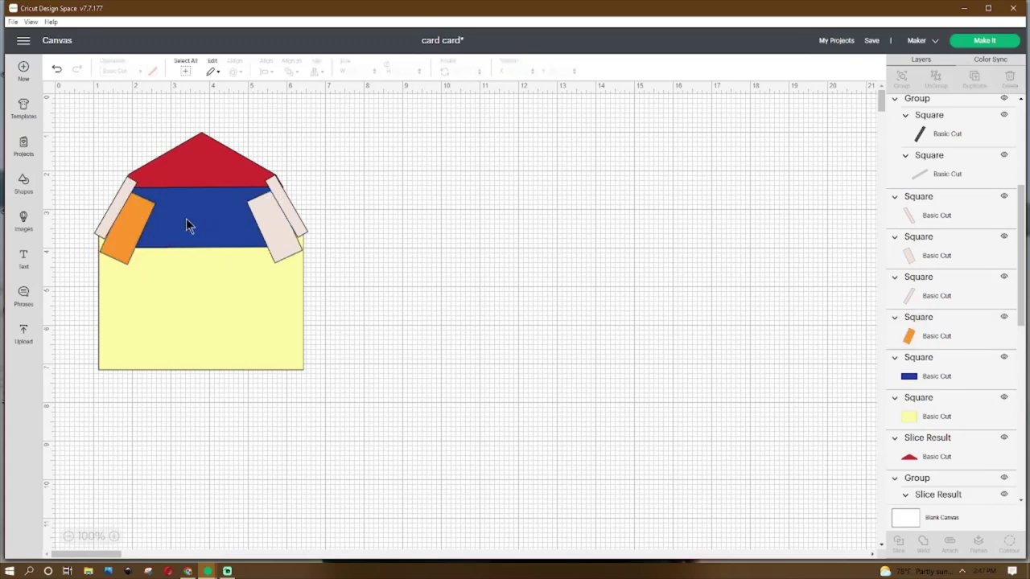
{"action": "left_click", "coordinate": [261, 230]}
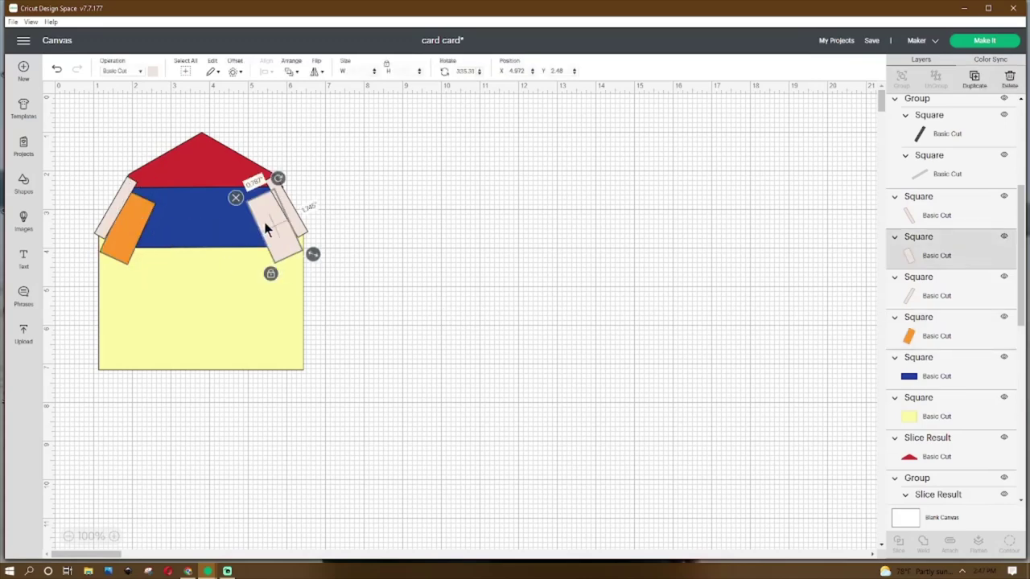
{"action": "left_click", "coordinate": [118, 236]}
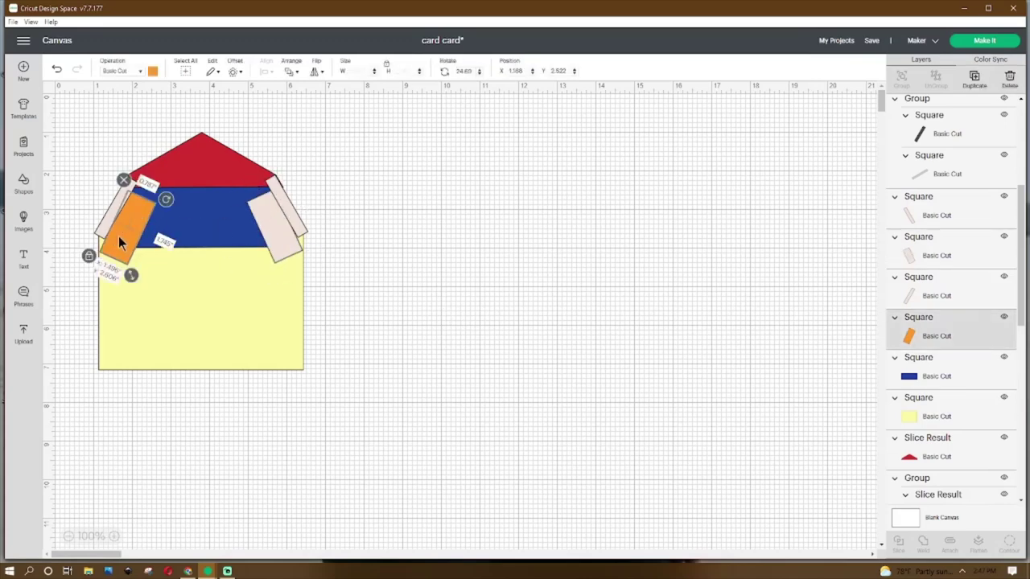
{"action": "left_click", "coordinate": [283, 233]}
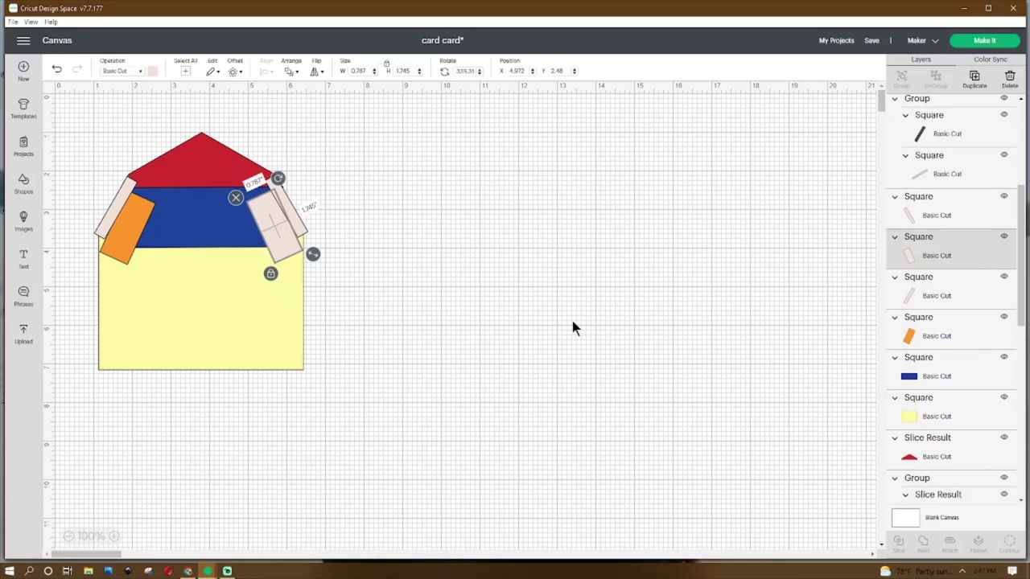
{"action": "left_click", "coordinate": [504, 326]}
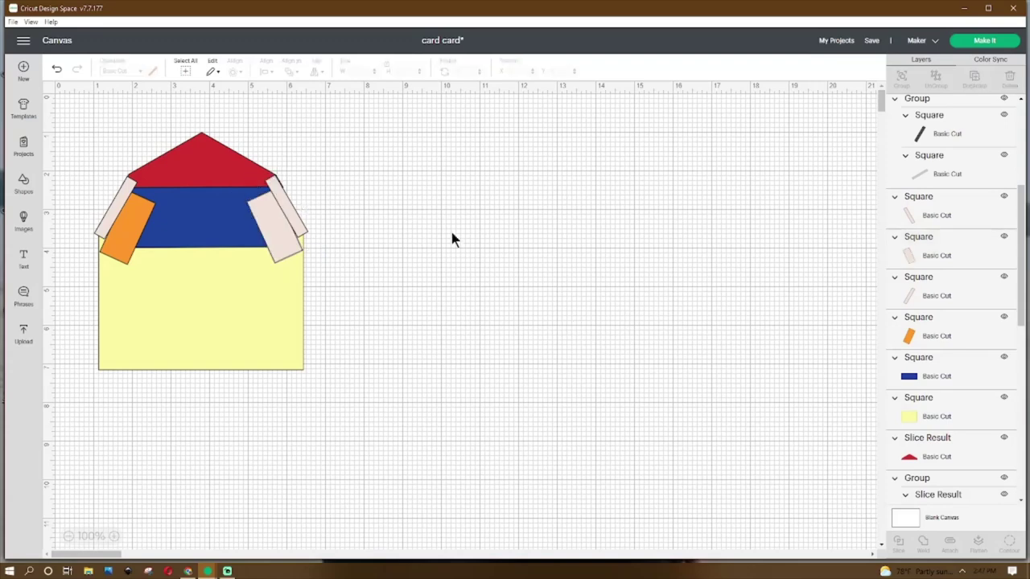
- Weld all the overlapping barn pieces into one shape and move it to the canvas's right side
{"action": "left_click_drag", "start_coordinate": [329, 93], "coordinate": [84, 386]}
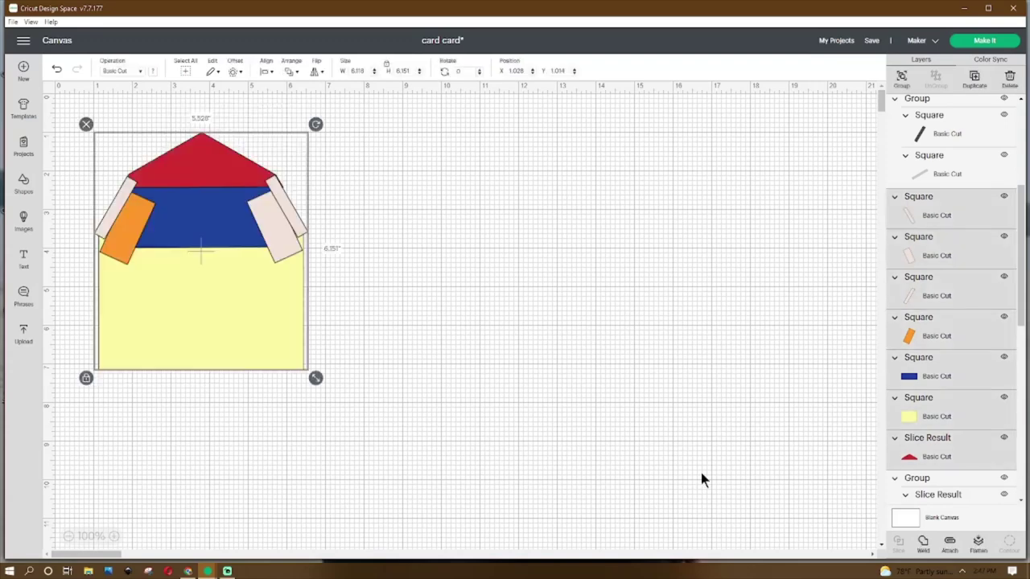
{"action": "left_click", "coordinate": [924, 544]}
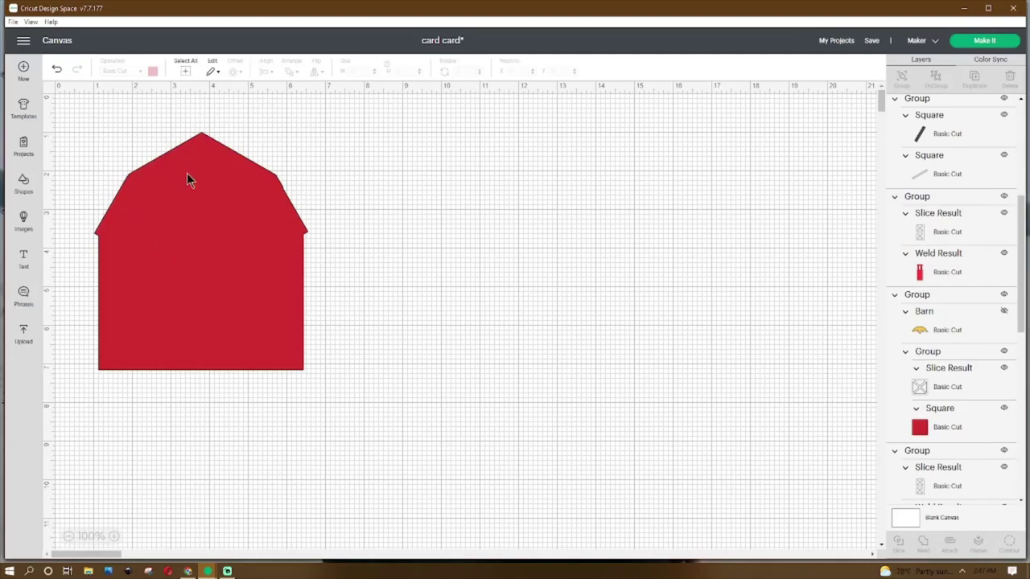
{"action": "left_click_drag", "start_coordinate": [271, 305], "coordinate": [724, 268]}
{"action": "left_click", "coordinate": [53, 153]}
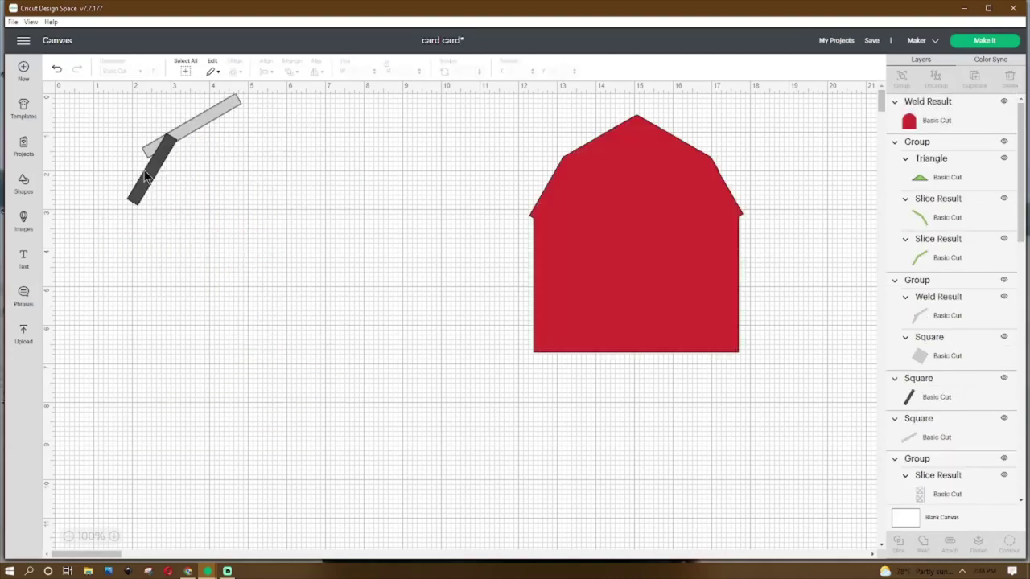
- Examine the size and rotation of the dark grey and light grey roof trim strips
{"action": "left_click", "coordinate": [155, 179]}
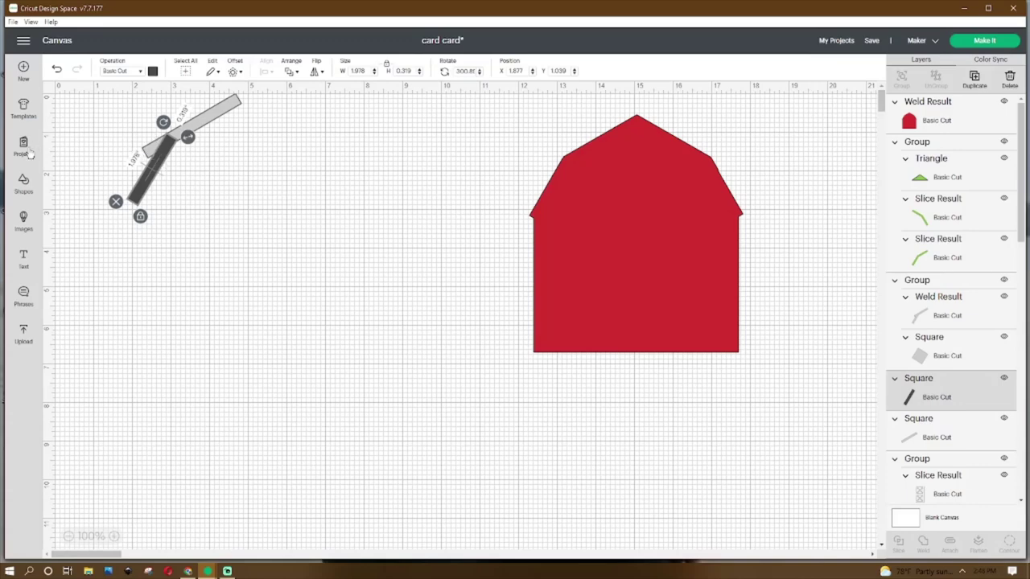
{"action": "left_click", "coordinate": [206, 117]}
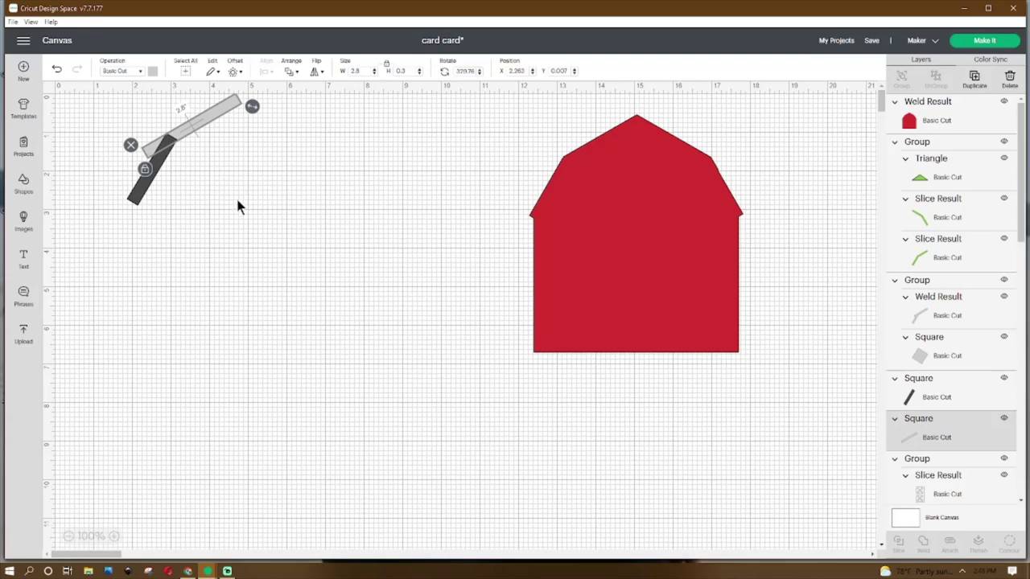
- Weld the dark grey and light grey roof trim strips into one angled shape
{"action": "left_click", "coordinate": [242, 147]}
{"action": "left_click_drag", "start_coordinate": [272, 99], "coordinate": [134, 208]}
{"action": "left_click_drag", "start_coordinate": [181, 251], "coordinate": [182, 251]}
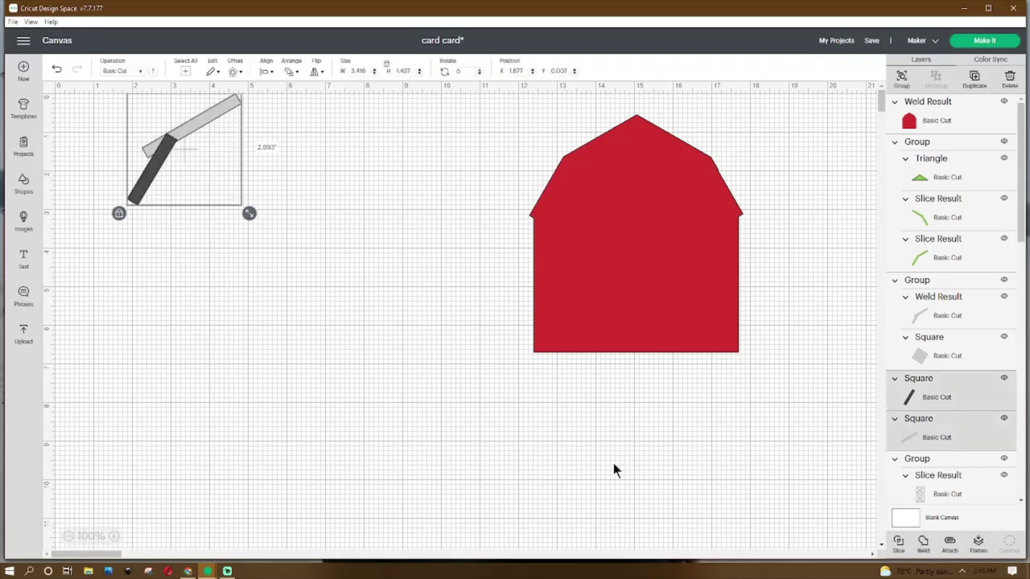
{"action": "left_click", "coordinate": [923, 542]}
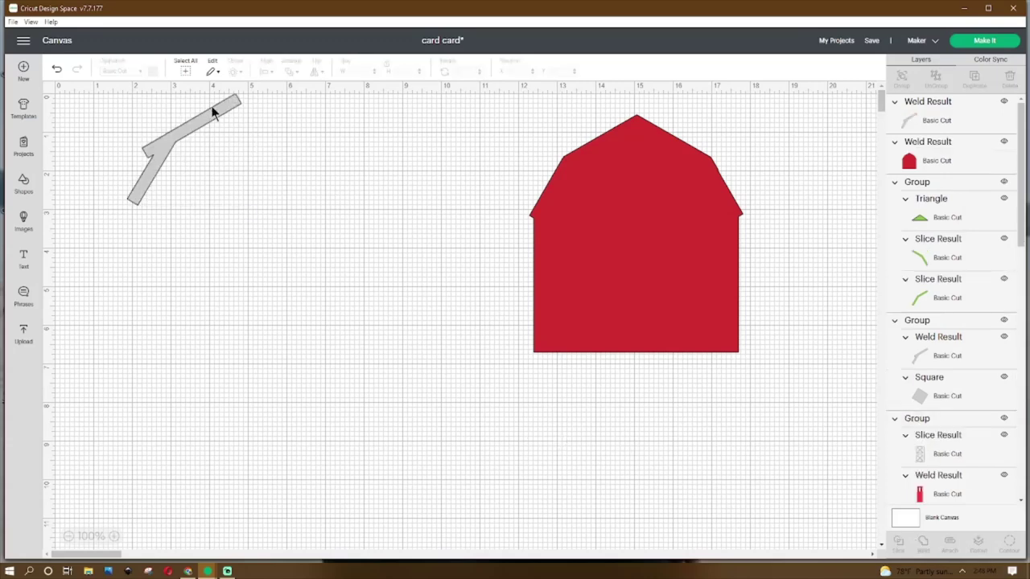
{"action": "key", "text": "ctrl+z"}
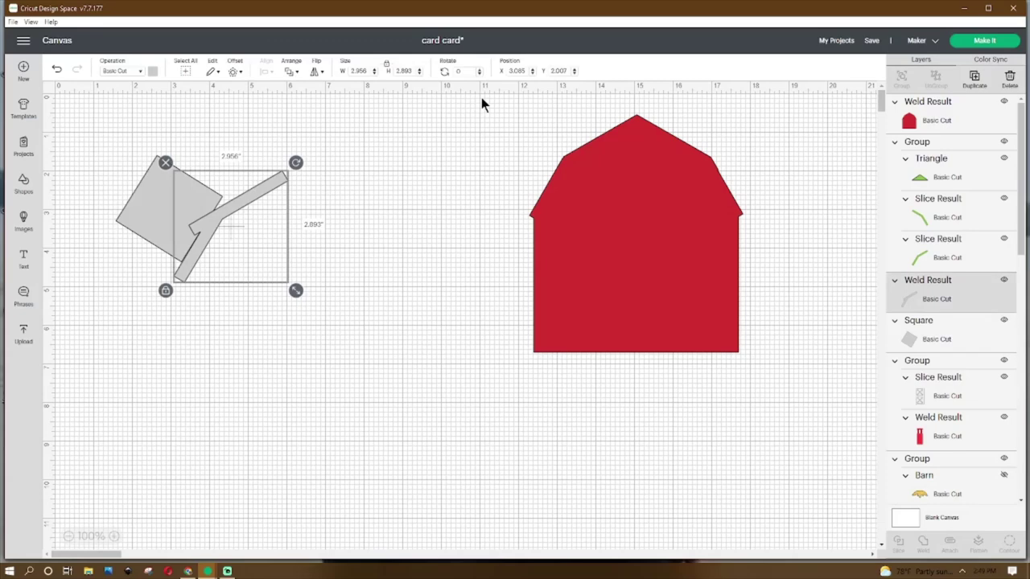
- Slice the welded grey trim with the rotated square to cut off its protruding end, and pull the trimmed strip clear
{"action": "left_click", "coordinate": [148, 223]}
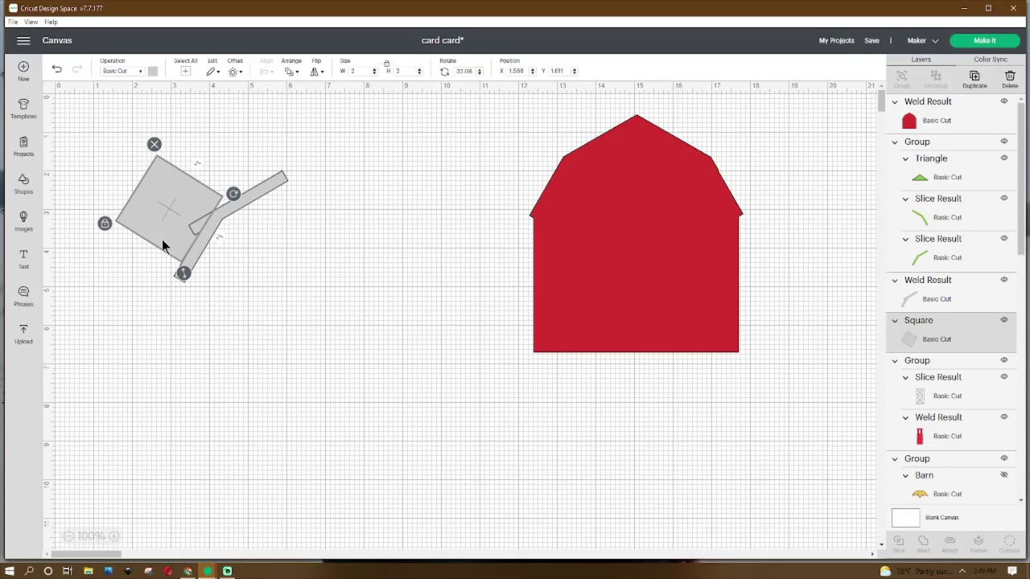
{"action": "left_click", "coordinate": [221, 288]}
{"action": "left_click_drag", "start_coordinate": [308, 144], "coordinate": [154, 276]}
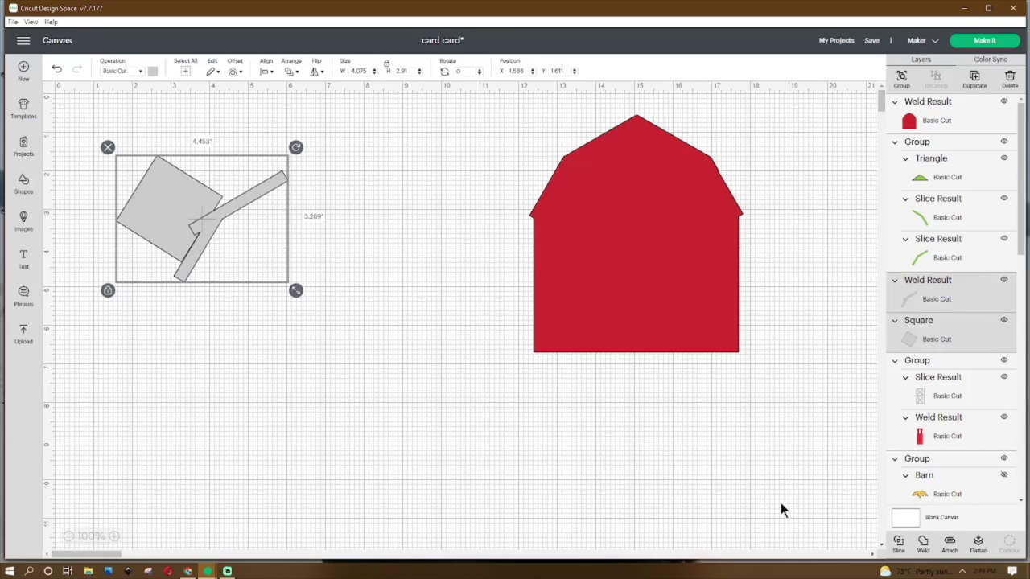
{"action": "left_click", "coordinate": [899, 543]}
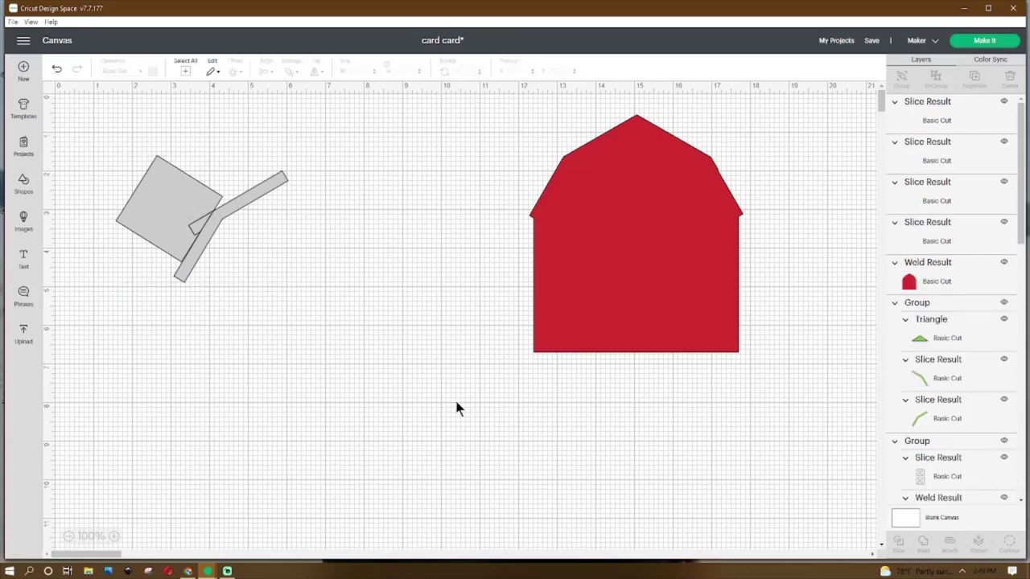
{"action": "left_click_drag", "start_coordinate": [220, 226], "coordinate": [257, 250]}
{"action": "left_click", "coordinate": [433, 272]}
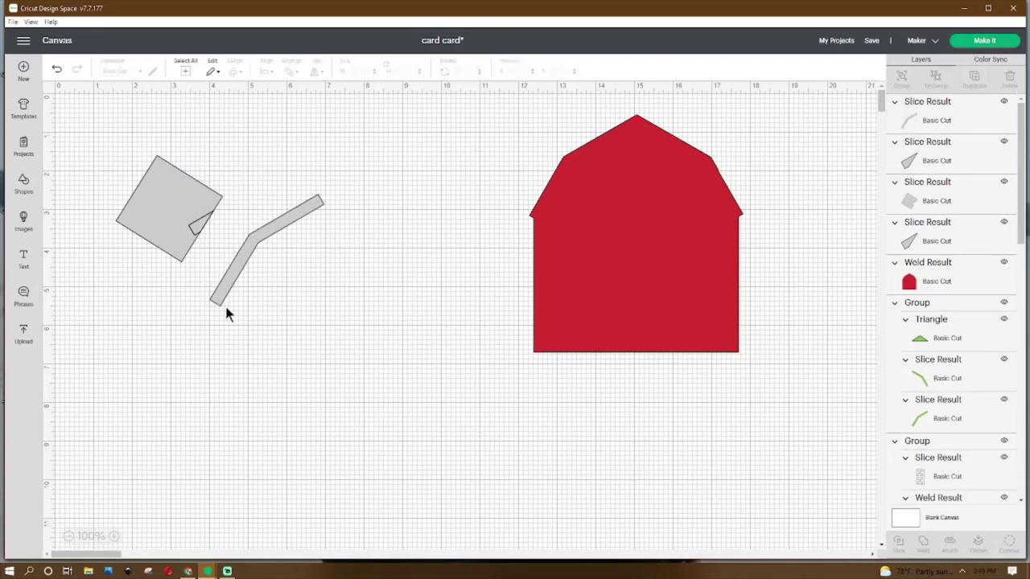
{"action": "key", "text": "ctrl+z"}
{"action": "key", "text": "ctrl+z"}
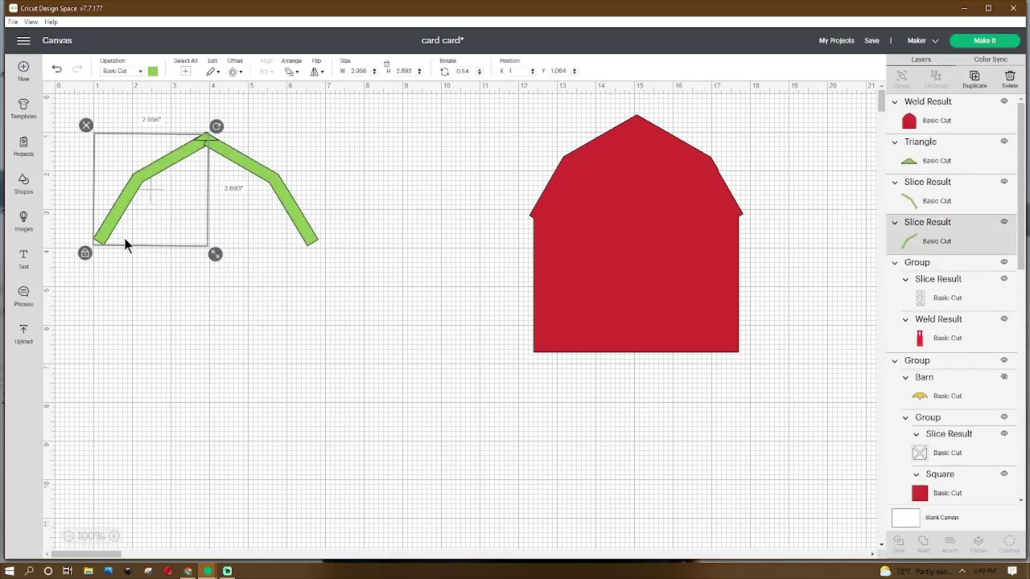
- Duplicate the left green roof trim piece and flip the copy horizontally
{"action": "right_click", "coordinate": [157, 175]}
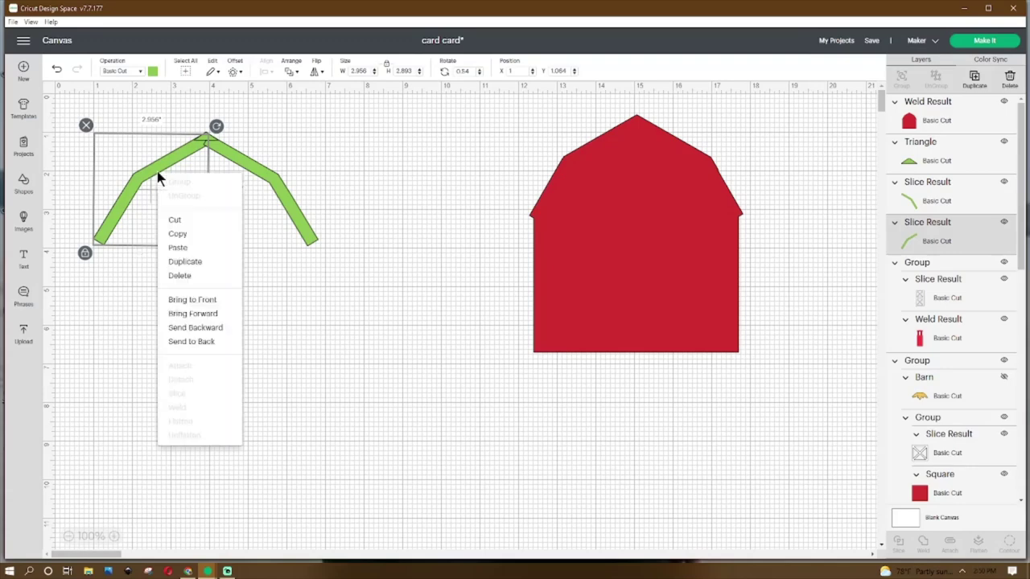
{"action": "left_click", "coordinate": [193, 263]}
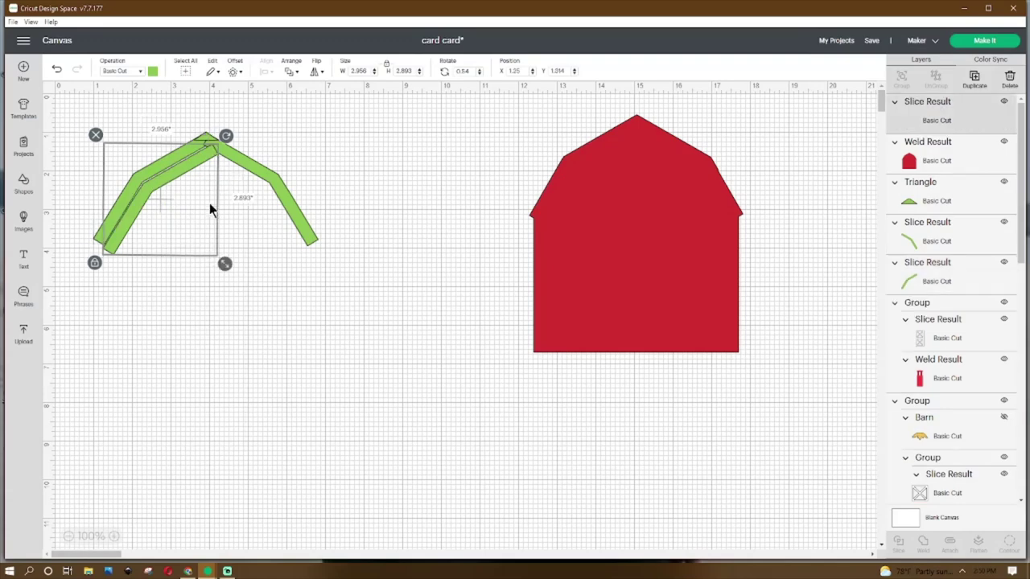
{"action": "left_click", "coordinate": [318, 71]}
{"action": "left_click", "coordinate": [325, 85]}
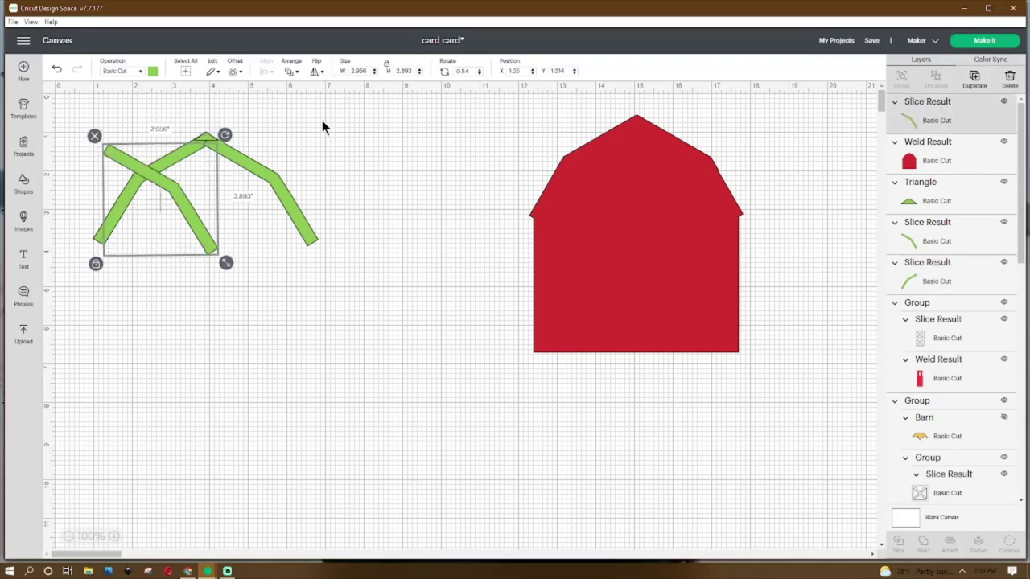
- Delete the flipped duplicate of the green trim piece
{"action": "left_click", "coordinate": [304, 209]}
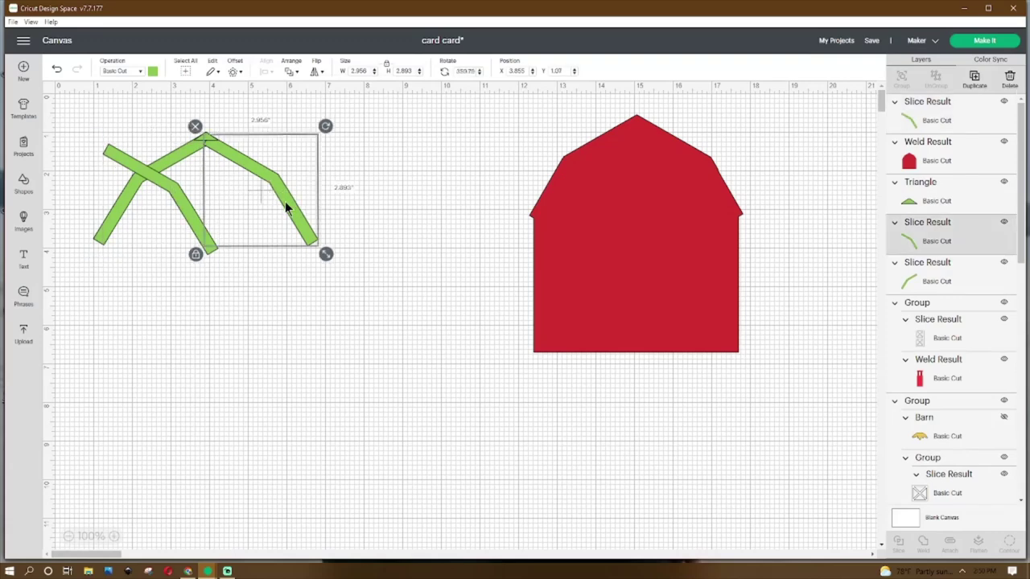
{"action": "left_click", "coordinate": [111, 147]}
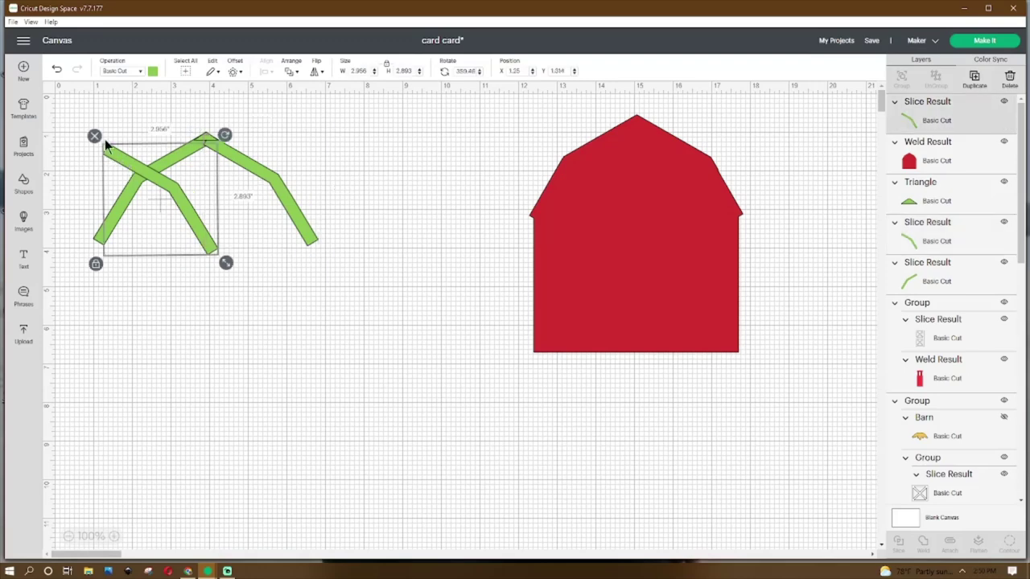
{"action": "left_click", "coordinate": [98, 137]}
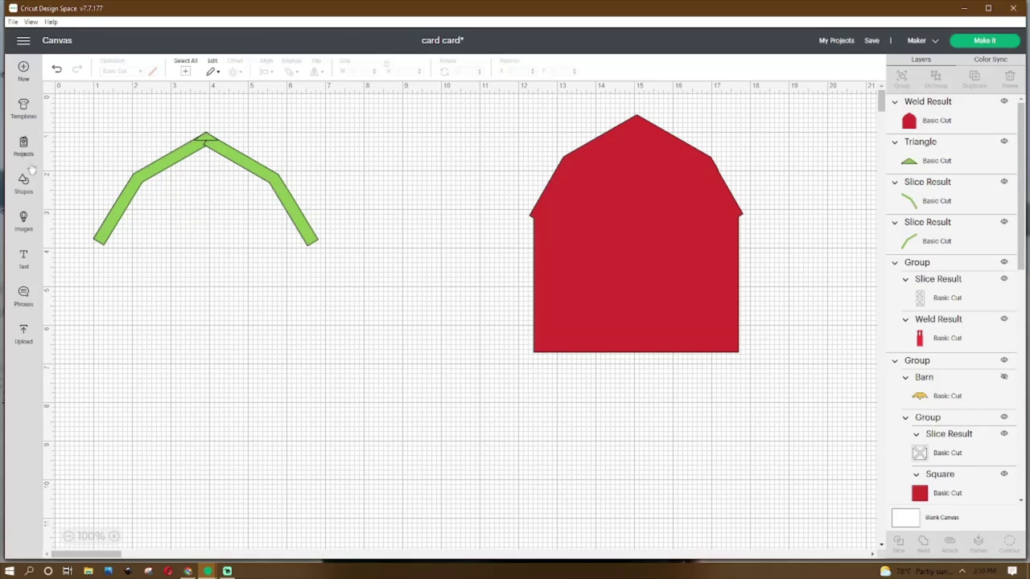
- Weld the two green trim pieces and the small peak triangle into one roof trim
{"action": "left_click", "coordinate": [206, 138]}
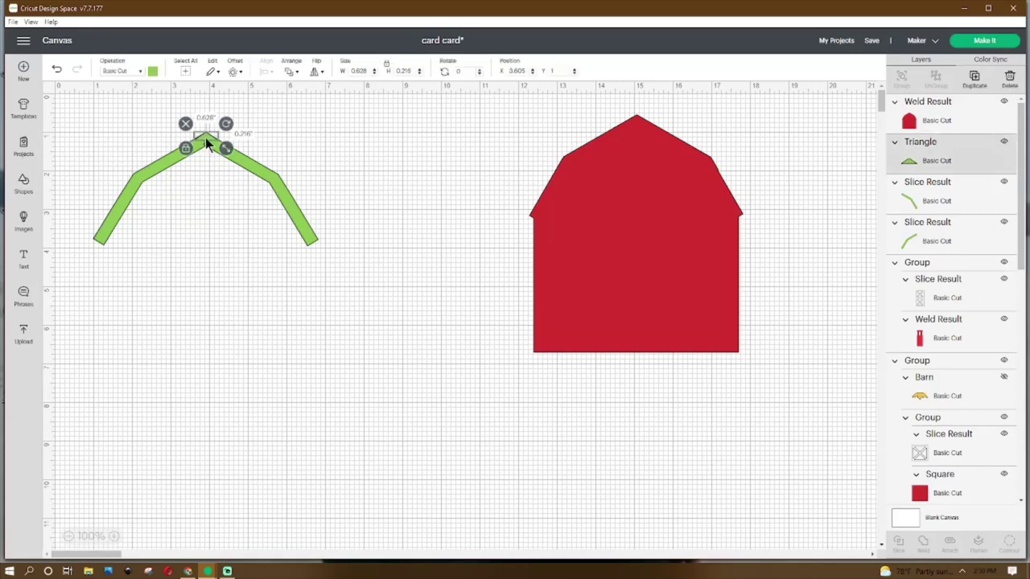
{"action": "left_click", "coordinate": [203, 232]}
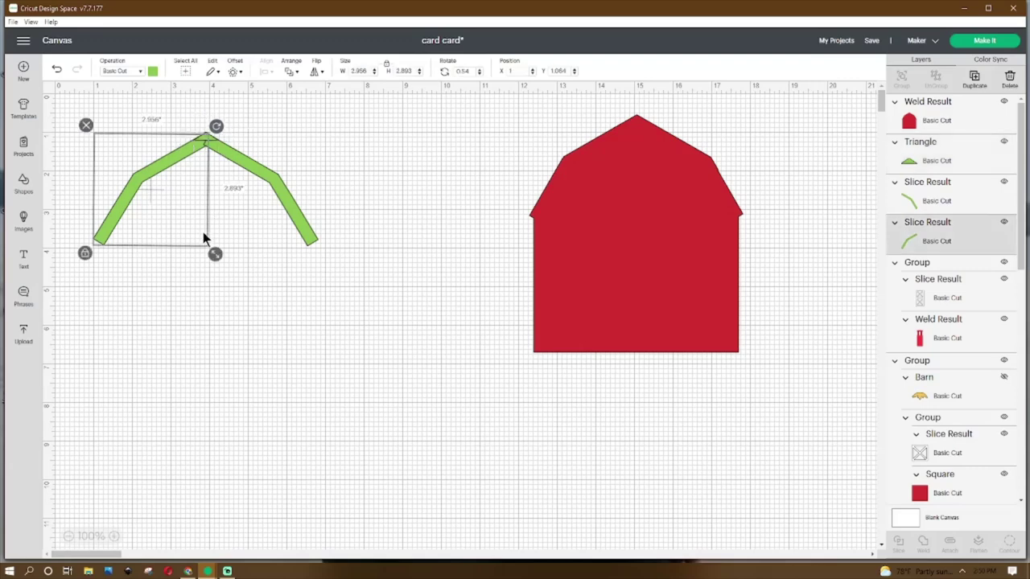
{"action": "left_click", "coordinate": [319, 129]}
{"action": "left_click_drag", "start_coordinate": [320, 124], "coordinate": [89, 251]}
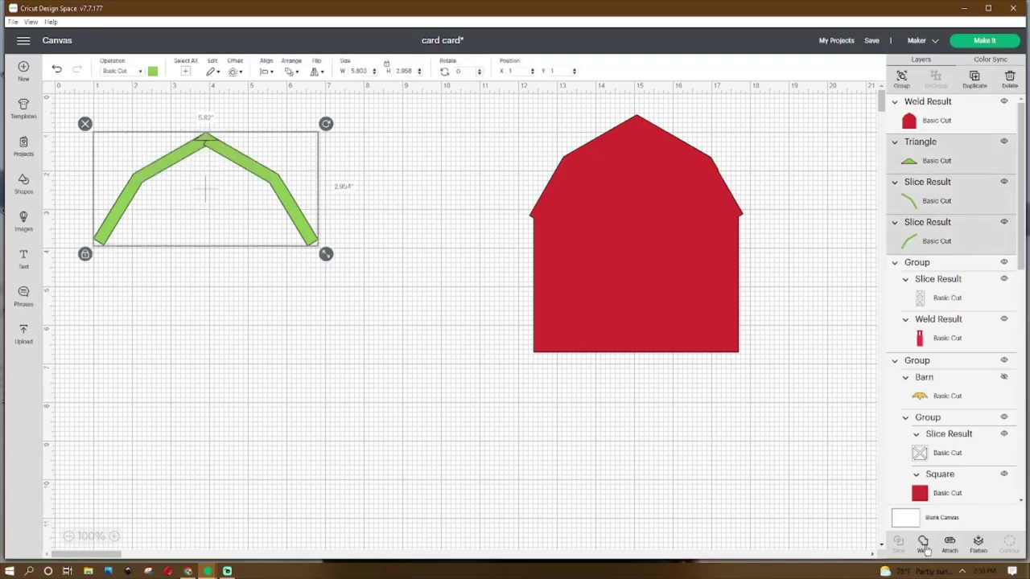
{"action": "left_click", "coordinate": [858, 505]}
- Place the welded roof trim over the red barn's roof edge and recolour it white
{"action": "left_click_drag", "start_coordinate": [279, 191], "coordinate": [707, 174]}
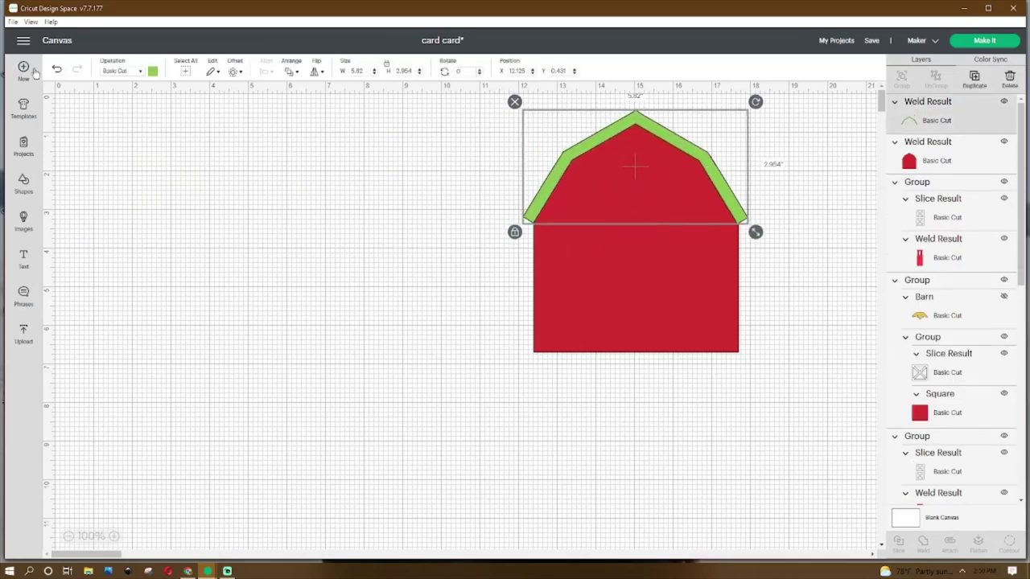
{"action": "left_click", "coordinate": [153, 72]}
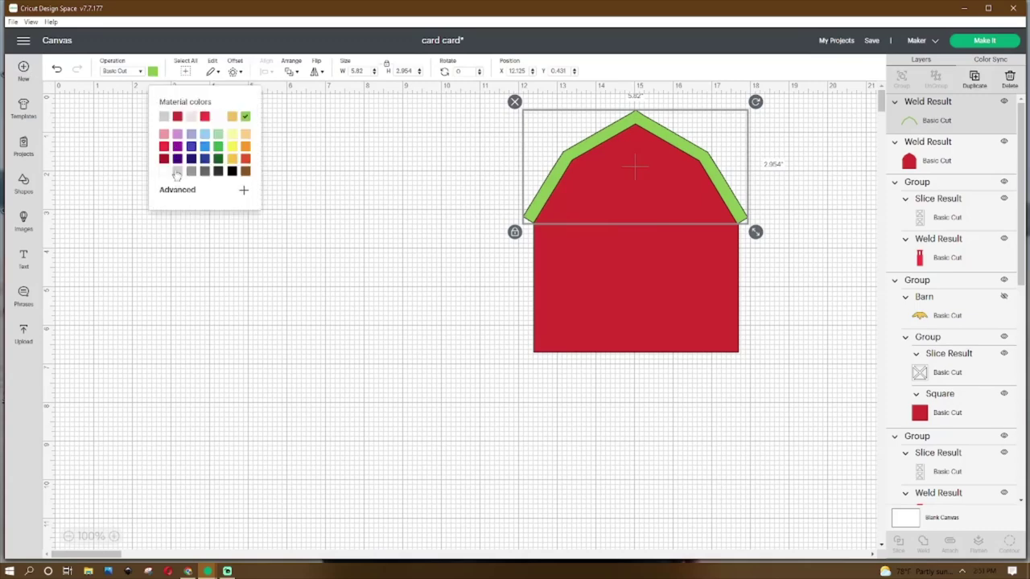
{"action": "left_click", "coordinate": [164, 171]}
- Ungroup the smaller barn with the door and move its roof trim off to the side
{"action": "left_click", "coordinate": [180, 322]}
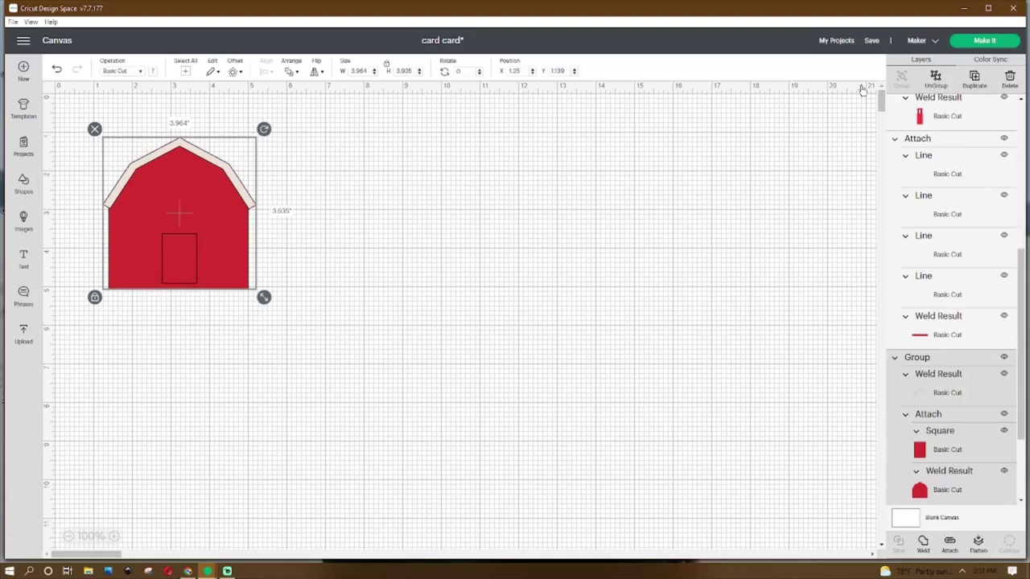
{"action": "key", "text": "ctrl+shift+g"}
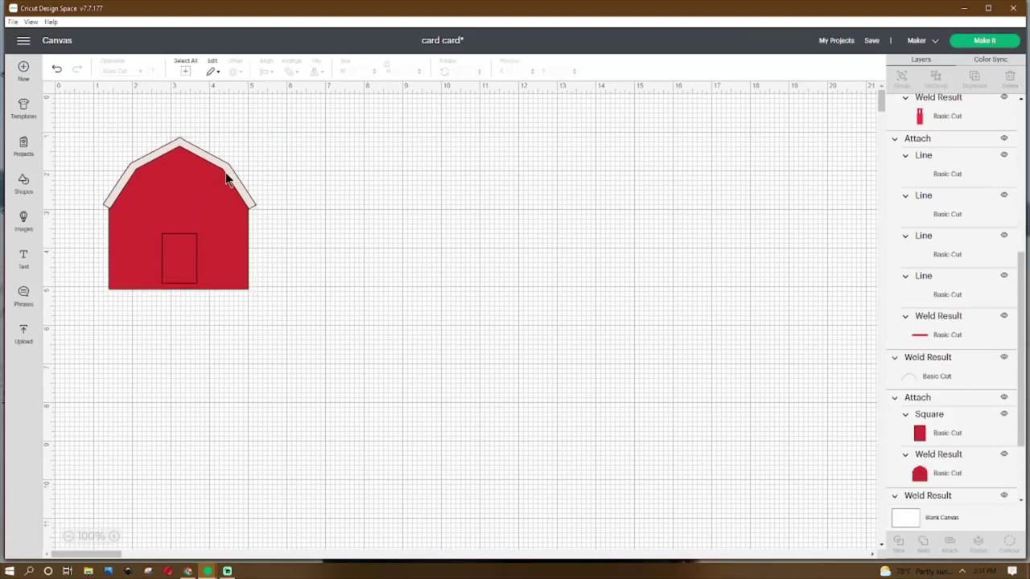
{"action": "left_click", "coordinate": [237, 189]}
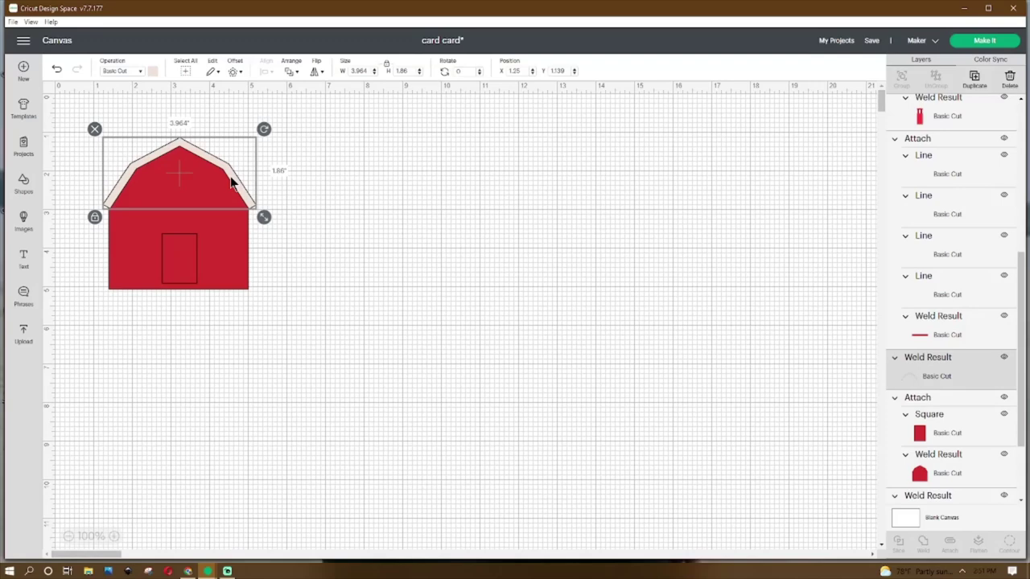
{"action": "left_click_drag", "start_coordinate": [230, 176], "coordinate": [466, 170]}
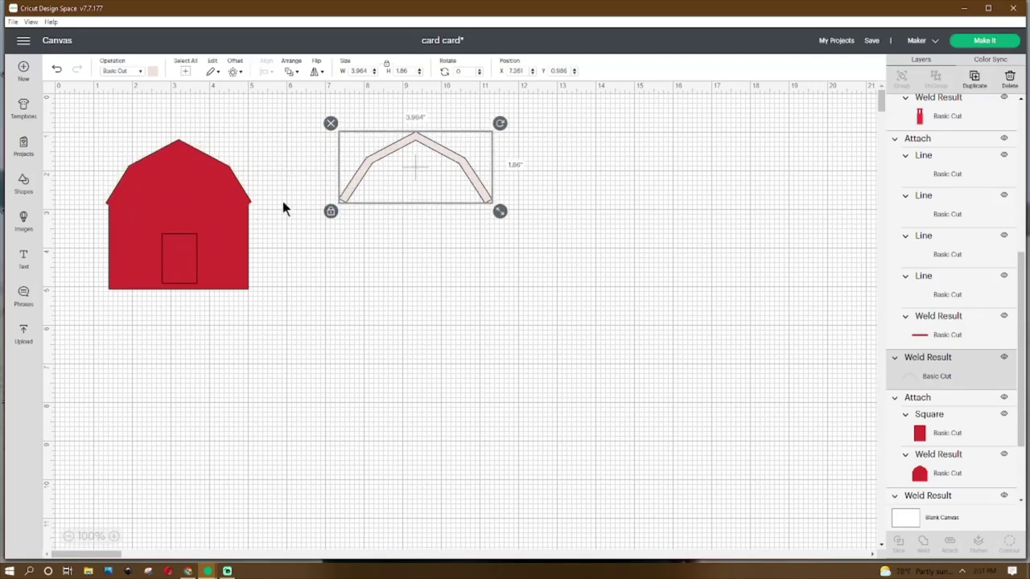
- Duplicate the small red barn and place the copy beyond the roof trim, at about X 12.2, Y 0.7
{"action": "left_click", "coordinate": [189, 203]}
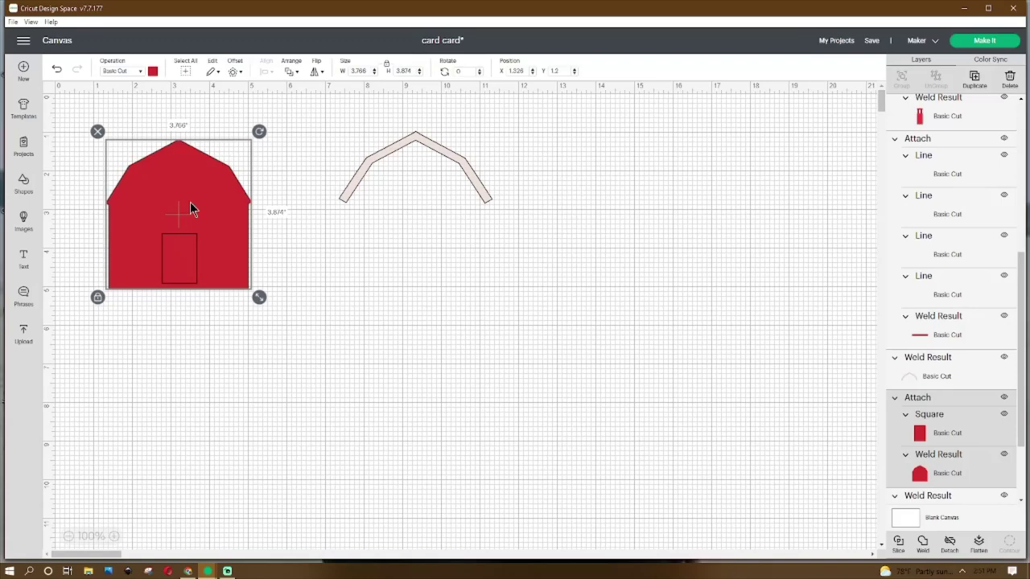
{"action": "right_click", "coordinate": [203, 194]}
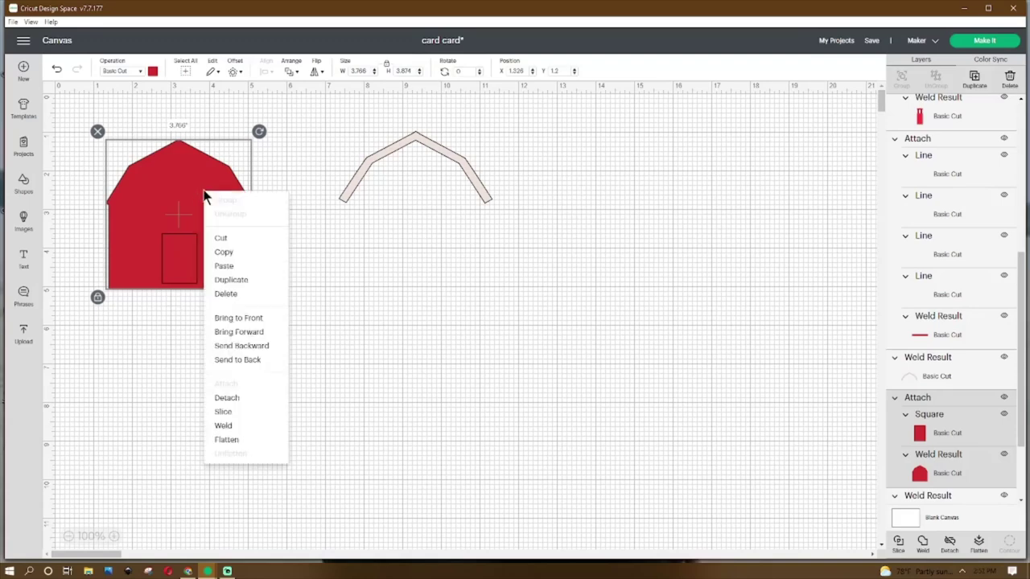
{"action": "left_click", "coordinate": [218, 279]}
{"action": "left_click_drag", "start_coordinate": [216, 244], "coordinate": [601, 197]}
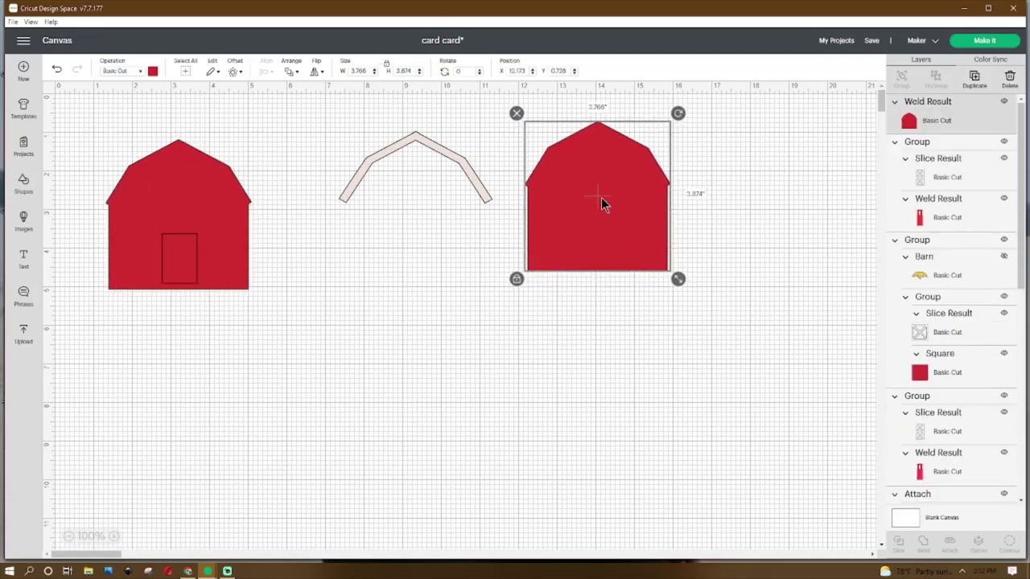
- Set the position of the barn with the door to X 1, Y 1
{"action": "left_click", "coordinate": [150, 187]}
{"action": "double_click", "coordinate": [511, 70]}
{"action": "type", "text": "1"}
{"action": "key", "text": "Tab"}
{"action": "type", "text": "1"}
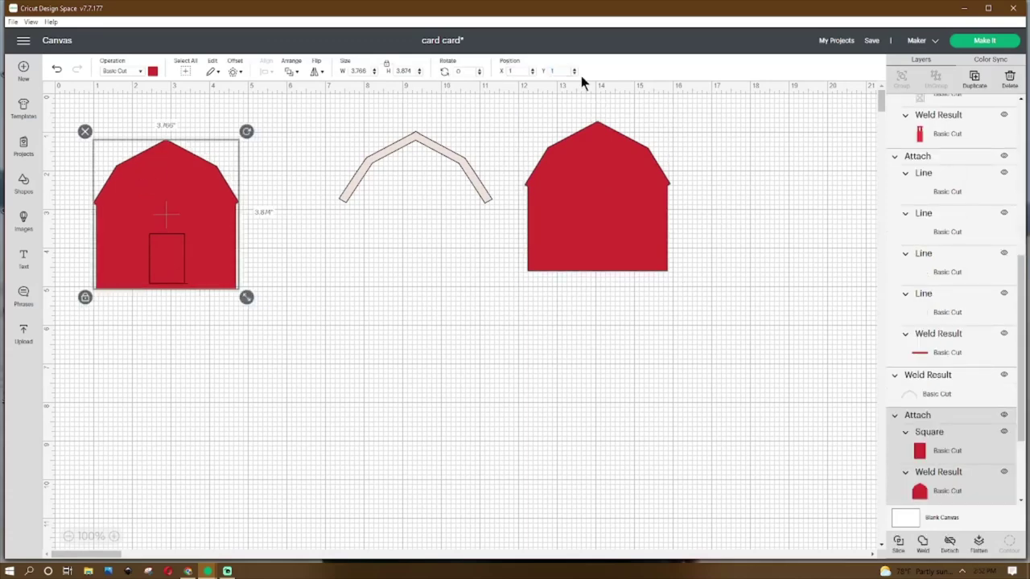
{"action": "key", "text": "Return"}
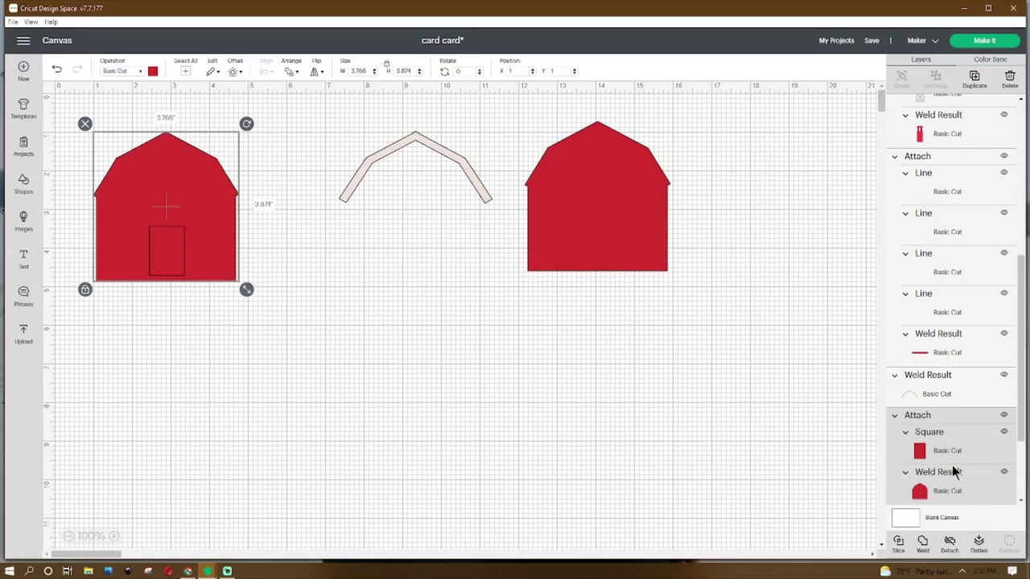
- Detach the door rectangle from the barn to check it, and attach the two shapes together again
{"action": "left_click", "coordinate": [946, 545]}
{"action": "left_click", "coordinate": [160, 272]}
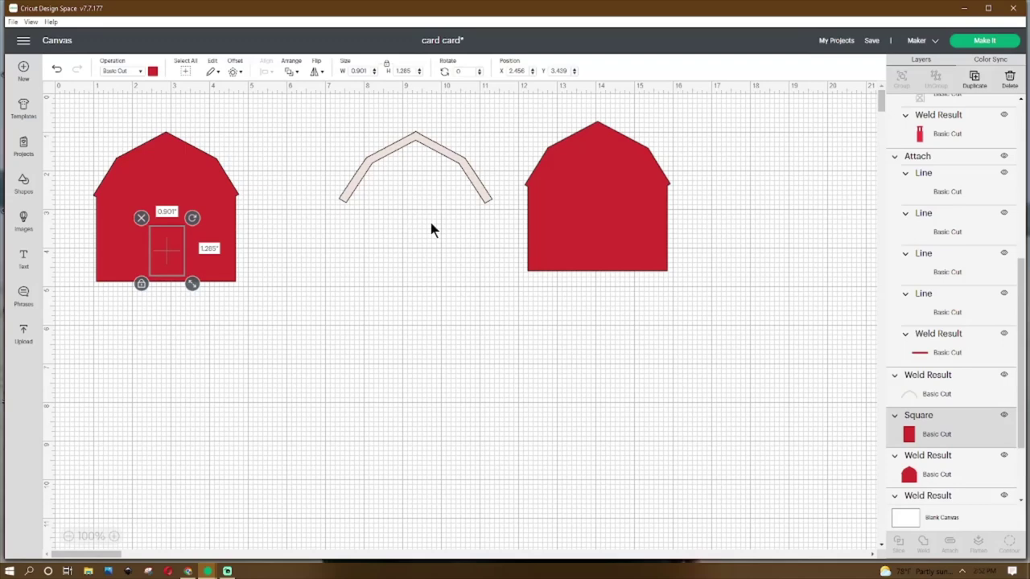
{"action": "left_click", "coordinate": [294, 261]}
{"action": "left_click_drag", "start_coordinate": [249, 120], "coordinate": [157, 283]}
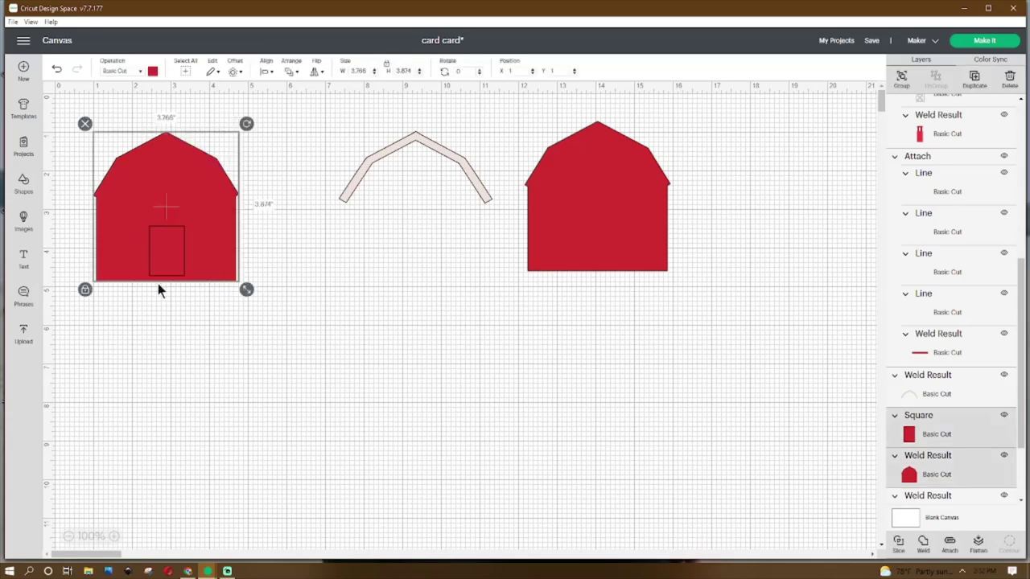
{"action": "left_click", "coordinate": [931, 542]}
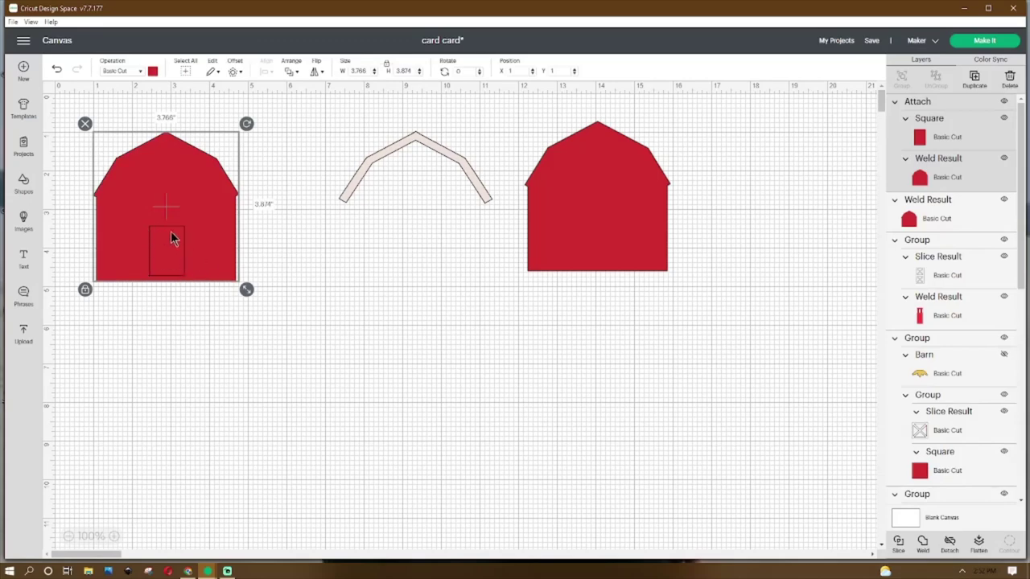
- Fit the roof trim back onto the barn with the door and move them as a group beside the plain barn
{"action": "left_click_drag", "start_coordinate": [174, 274], "coordinate": [257, 292]}
{"action": "left_click_drag", "start_coordinate": [472, 169], "coordinate": [304, 190]}
{"action": "key", "text": "ctrl+g"}
{"action": "left_click_drag", "start_coordinate": [336, 236], "coordinate": [777, 218]}
{"action": "left_click_drag", "start_coordinate": [635, 217], "coordinate": [644, 217]}
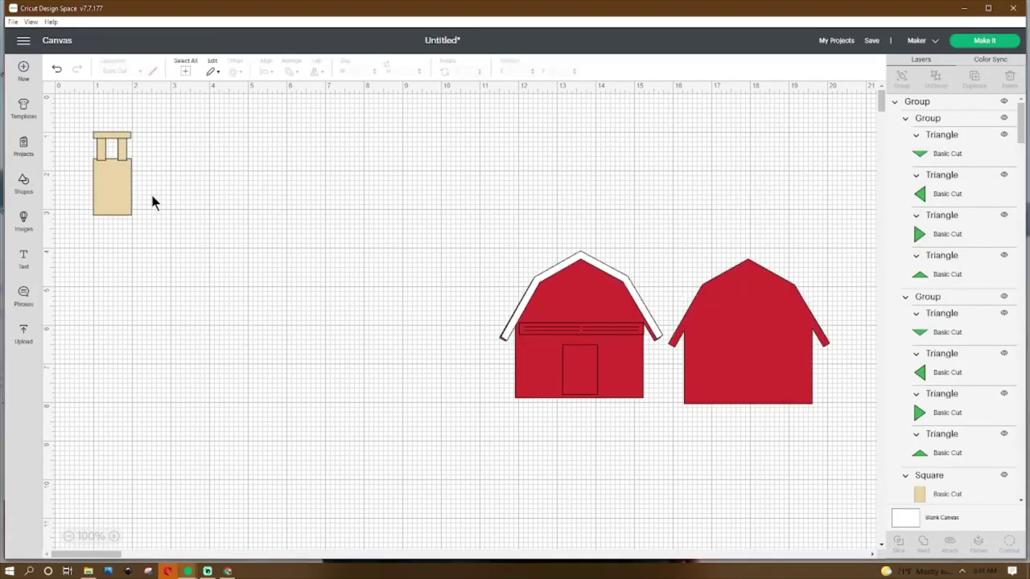
- Ungroup the tan tower shape and check the size and position of its large rectangle and left post
{"action": "left_click", "coordinate": [121, 188]}
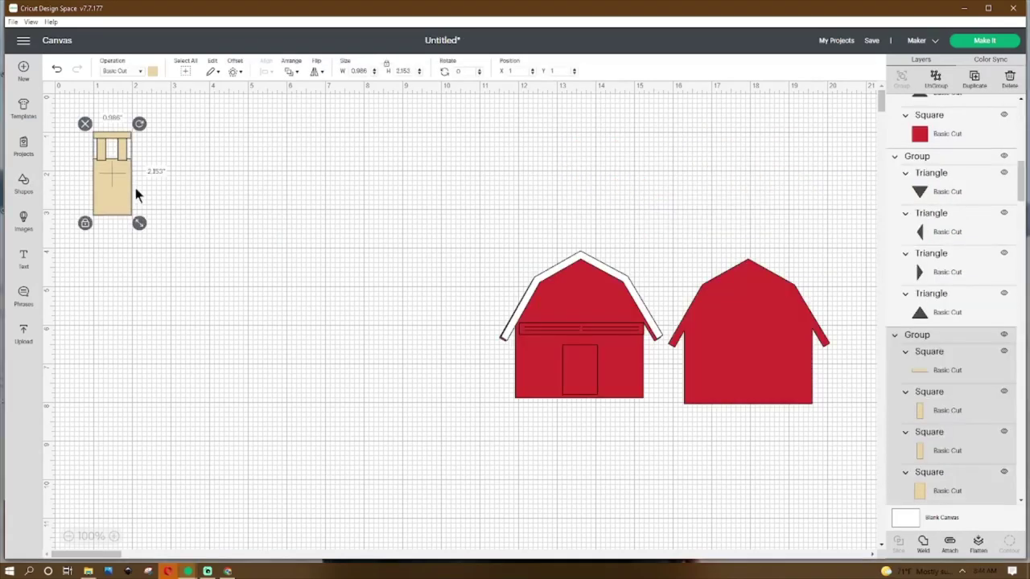
{"action": "key", "text": "ctrl+shift+g"}
{"action": "left_click", "coordinate": [120, 179]}
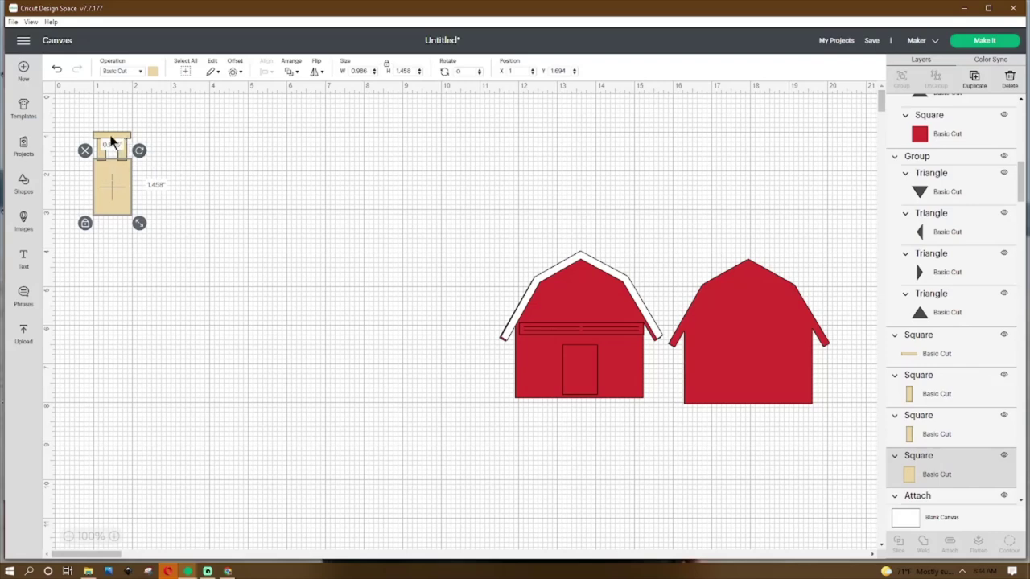
{"action": "left_click", "coordinate": [103, 153]}
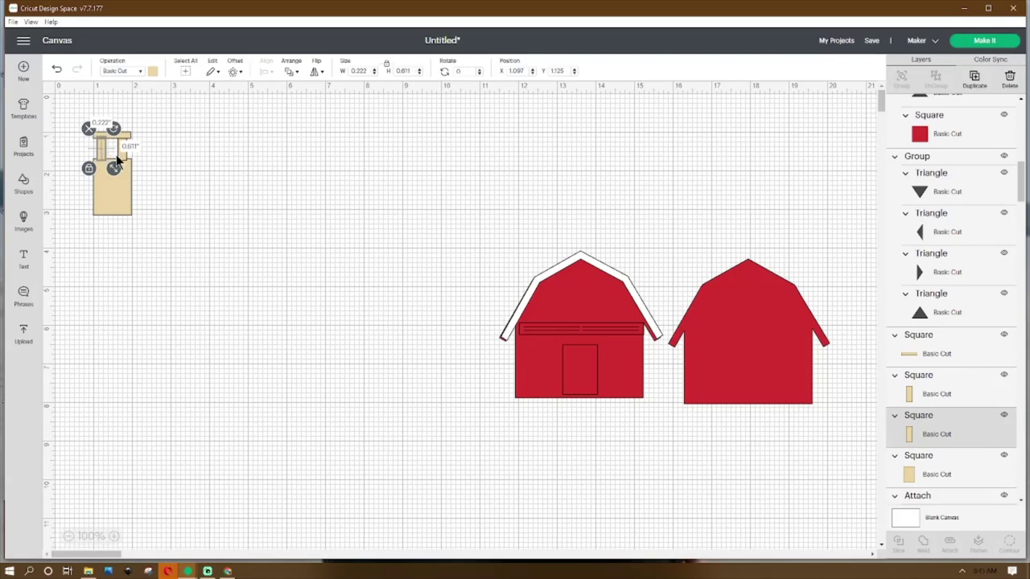
- Check the size and position of the tan tower's right post and top bar
{"action": "left_click", "coordinate": [123, 159]}
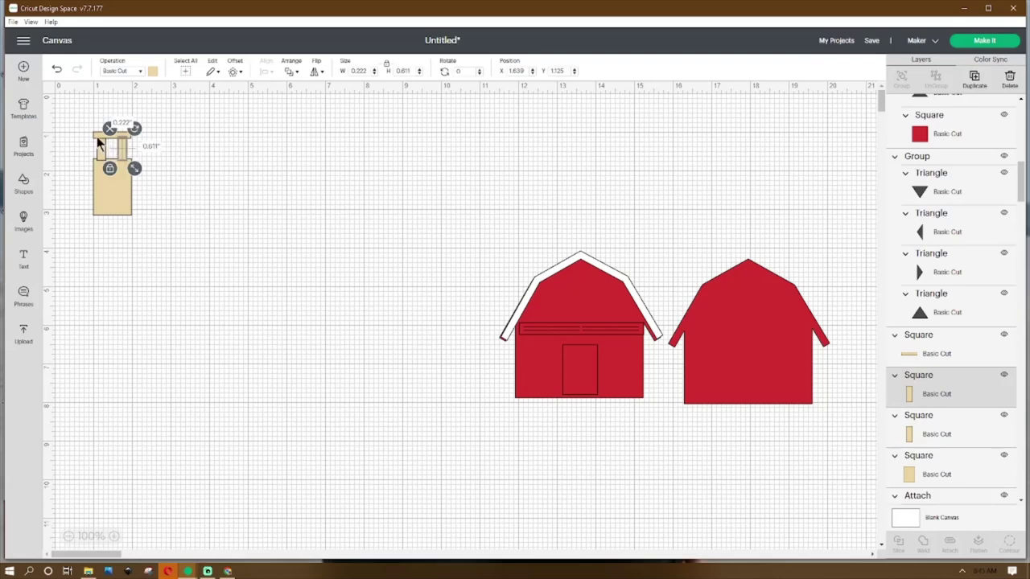
{"action": "left_click", "coordinate": [97, 136]}
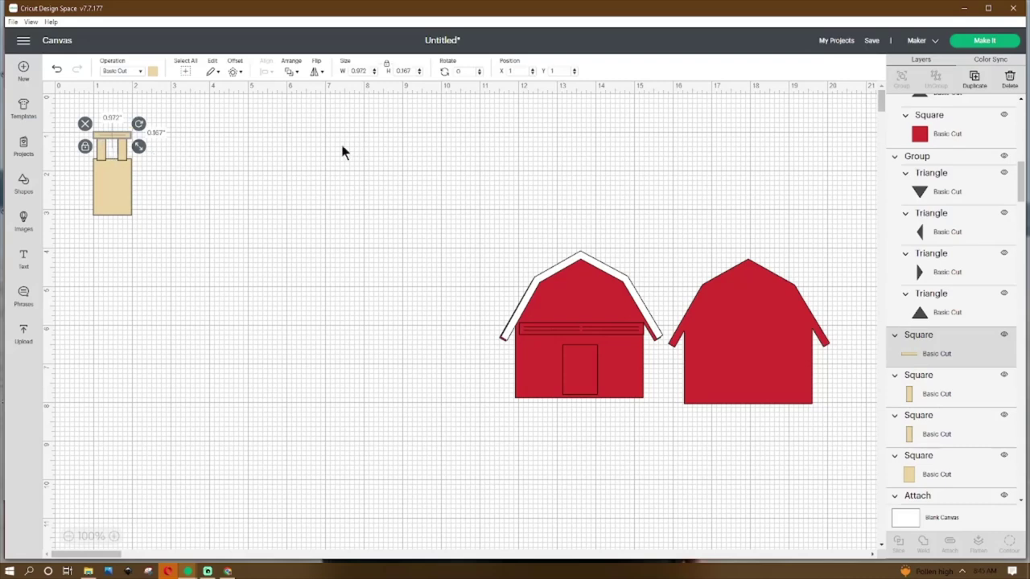
{"action": "left_click", "coordinate": [342, 153]}
- Weld the four tan tower rectangles into one shape and move it to about X 5, Y 1
{"action": "left_click", "coordinate": [128, 137]}
{"action": "left_click", "coordinate": [169, 138]}
{"action": "left_click_drag", "start_coordinate": [160, 131], "coordinate": [94, 230]}
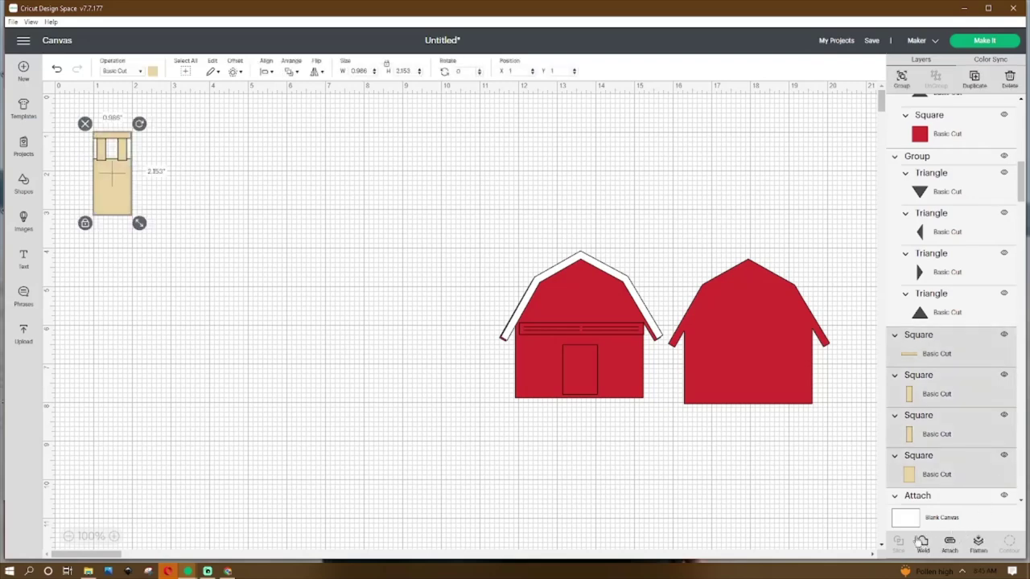
{"action": "left_click", "coordinate": [467, 334]}
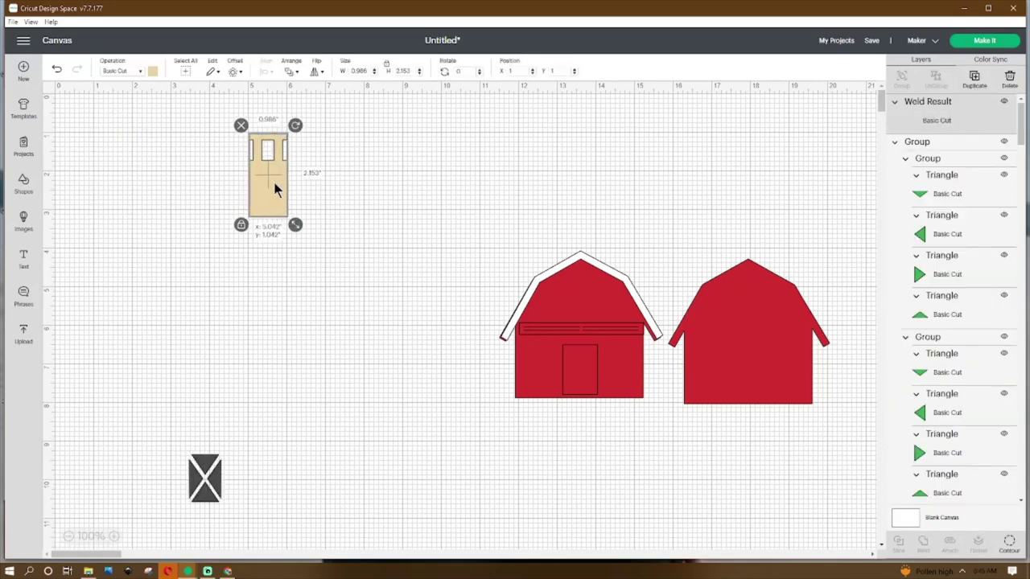
- Move the dark crossed triangle group to about X 1.5, Y 1.3, ungroup it and check its left and right triangles
{"action": "left_click_drag", "start_coordinate": [205, 478], "coordinate": [129, 165]}
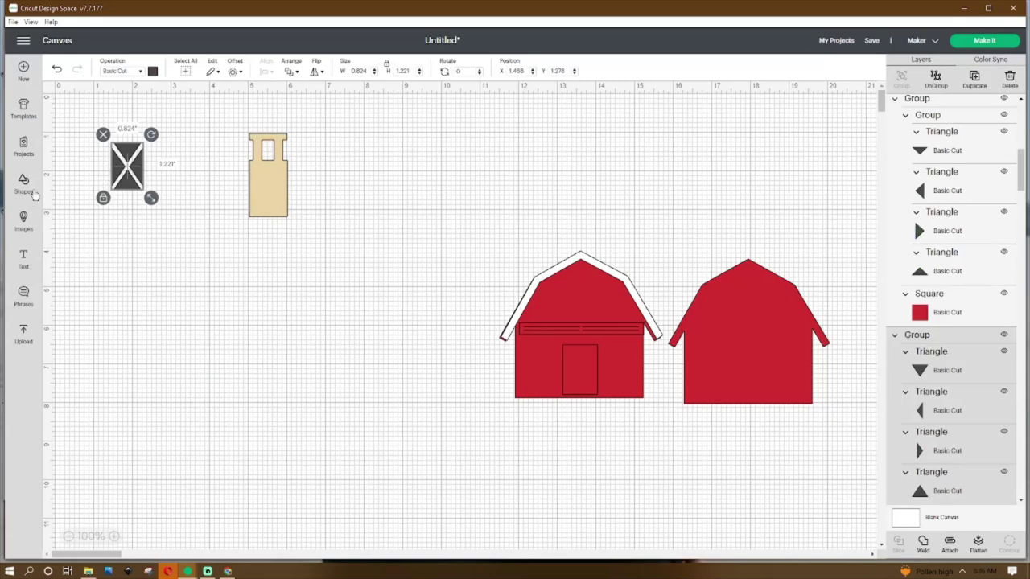
{"action": "left_click", "coordinate": [935, 78]}
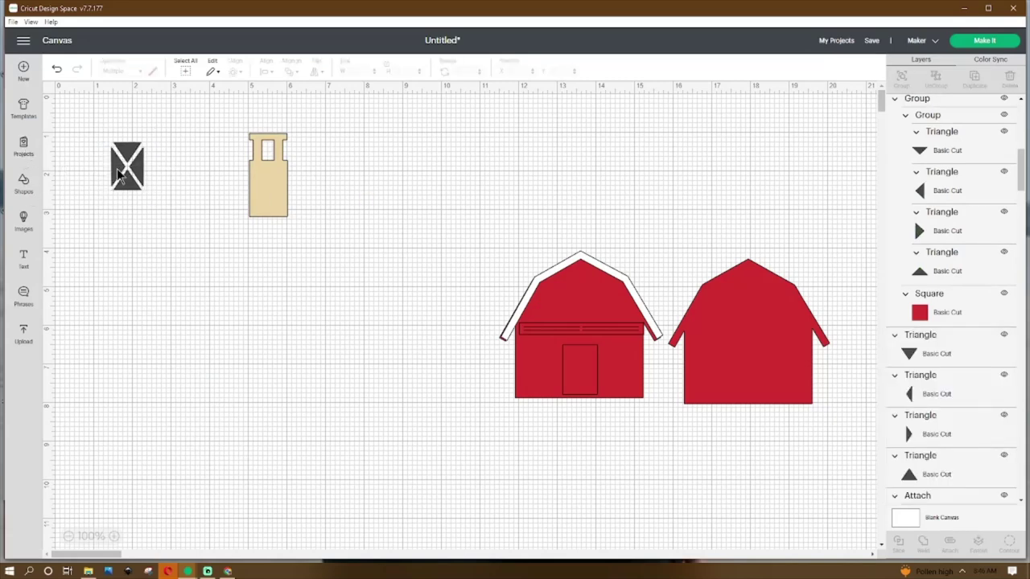
{"action": "left_click", "coordinate": [120, 175]}
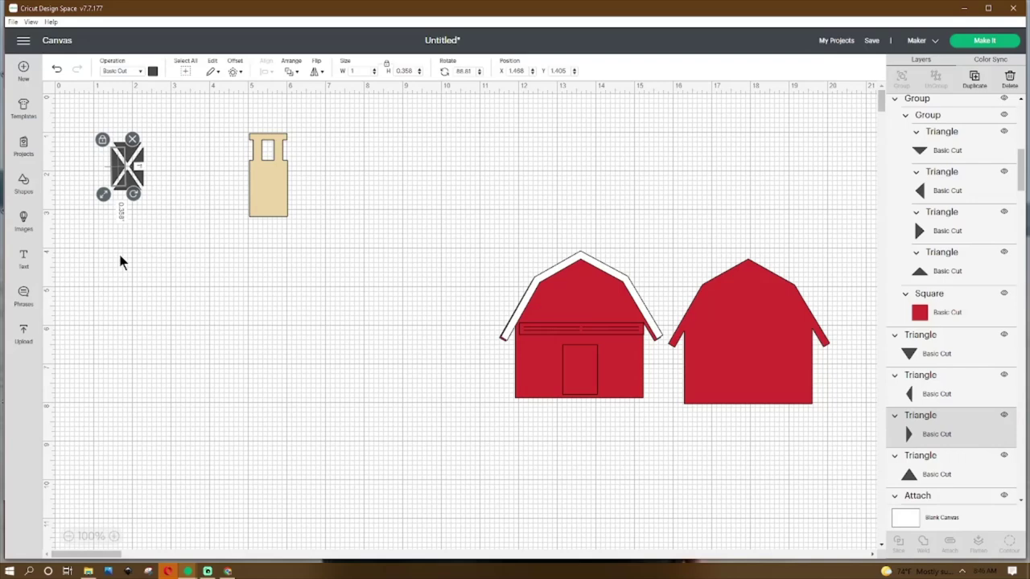
{"action": "left_click", "coordinate": [147, 181]}
{"action": "left_click", "coordinate": [141, 175]}
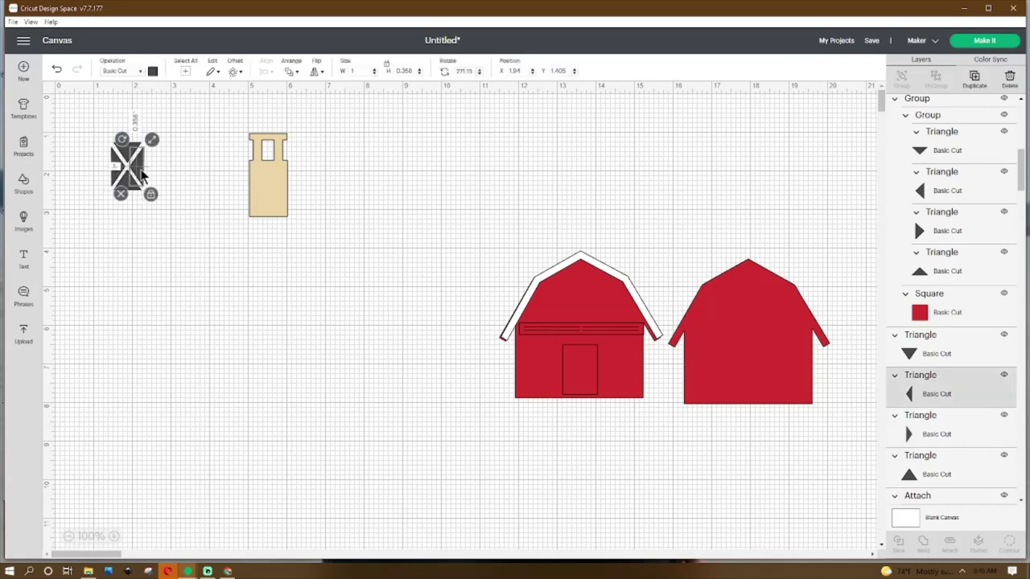
- Paste a copy of the left dark triangle, flip it horizontally and delete the copy
{"action": "key", "text": "ctrl+c"}
{"action": "key", "text": "ctrl+v"}
{"action": "left_click", "coordinate": [316, 72]}
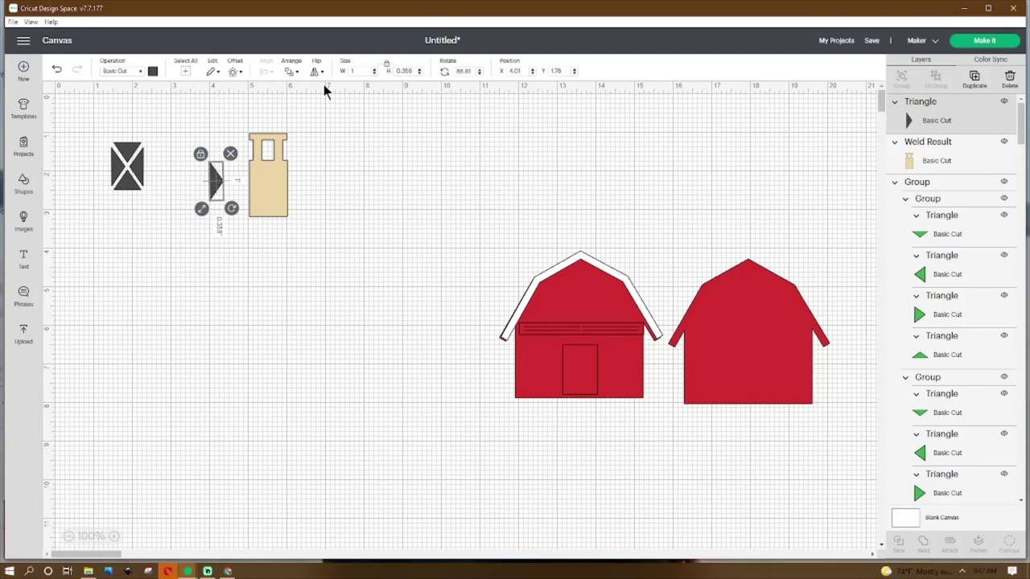
{"action": "left_click", "coordinate": [327, 87]}
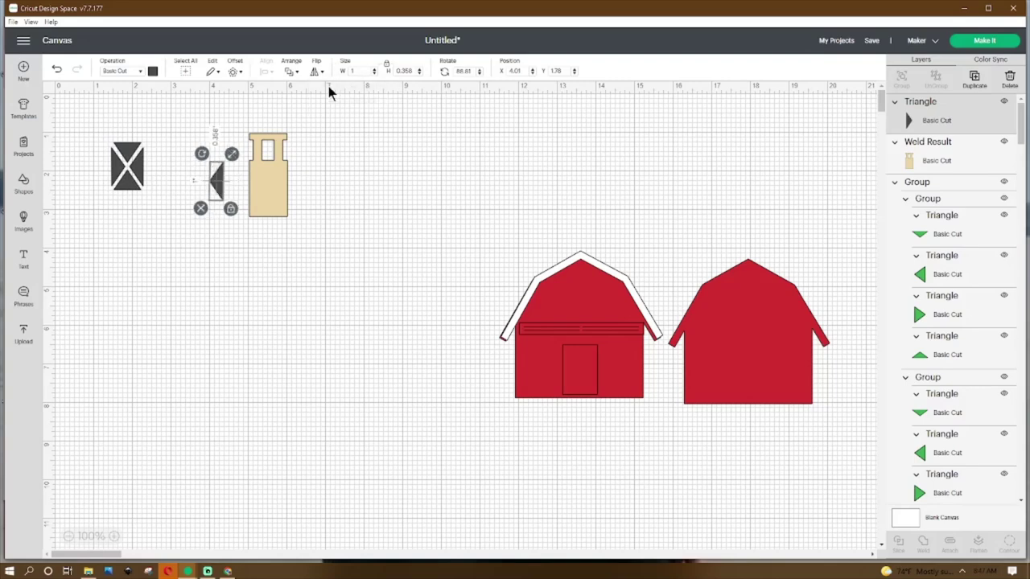
{"action": "key", "text": "Delete"}
- Check the size, rotation and position of the right and lower dark triangles
{"action": "left_click", "coordinate": [137, 166]}
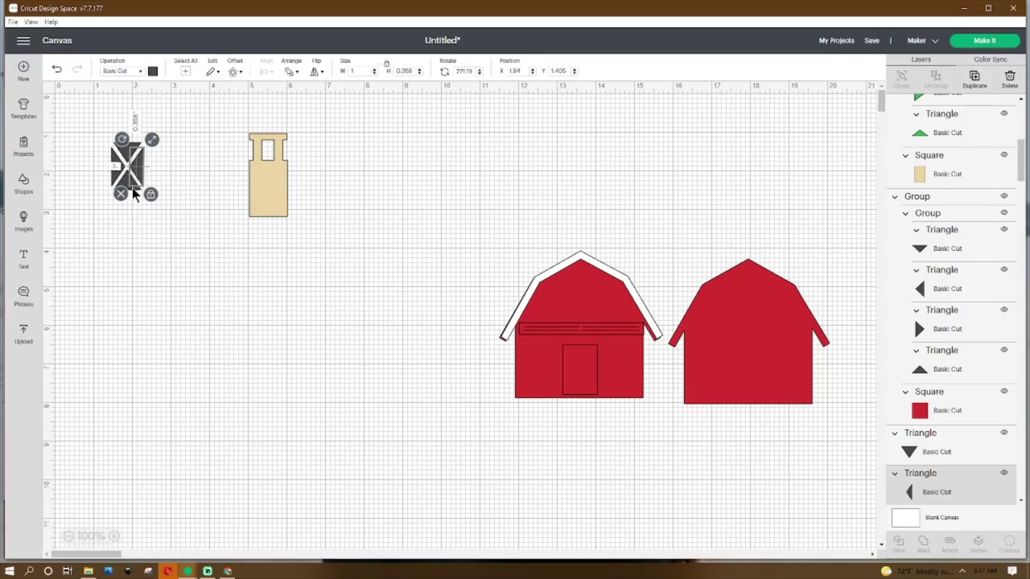
{"action": "left_click", "coordinate": [133, 202]}
{"action": "left_click", "coordinate": [128, 187]}
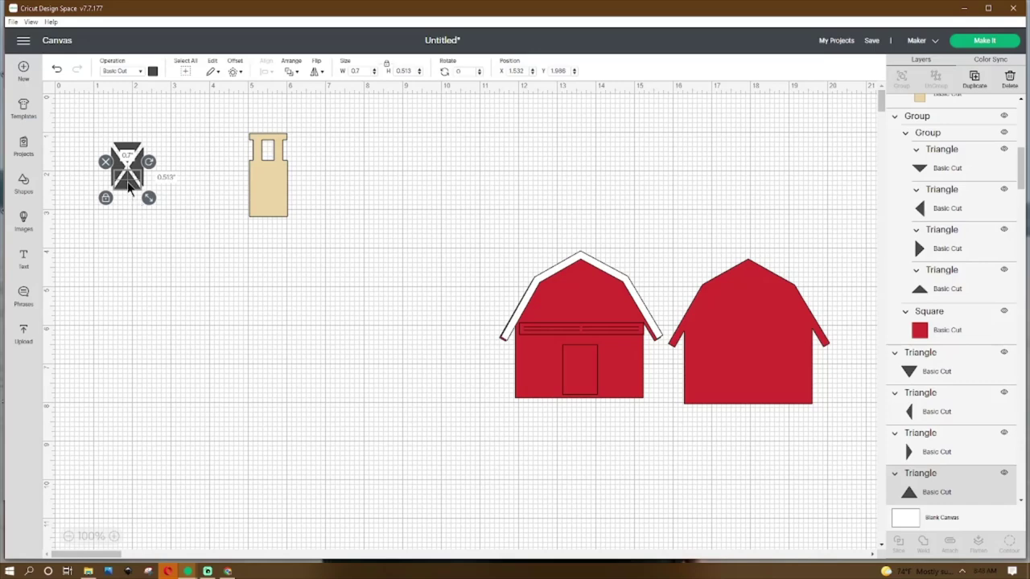
- Duplicate the lower dark triangle and flip the copy vertically
{"action": "right_click", "coordinate": [132, 180]}
{"action": "left_click", "coordinate": [169, 266]}
{"action": "left_click", "coordinate": [315, 71]}
{"action": "left_click", "coordinate": [326, 100]}
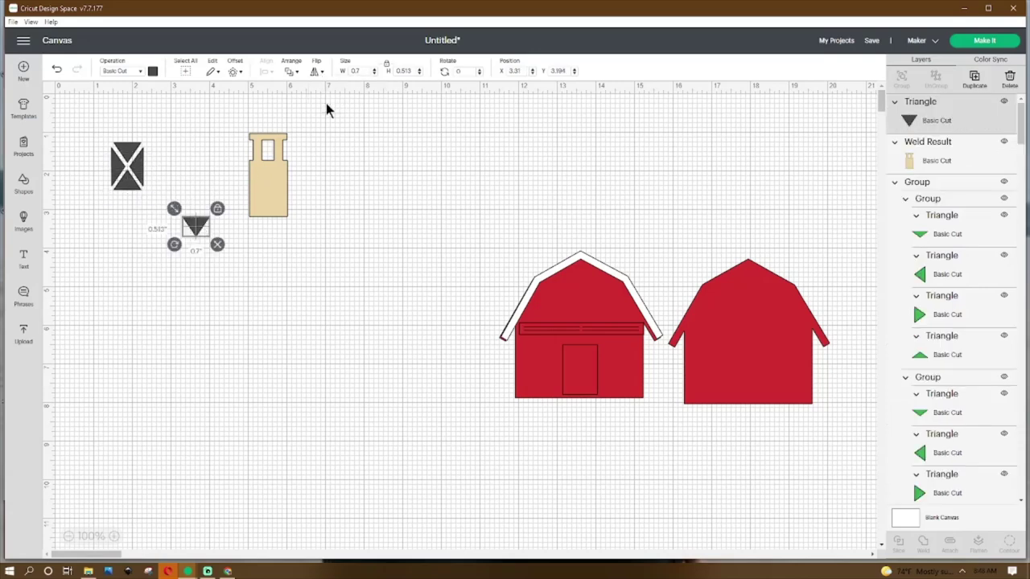
- Check the upper dark triangle's size and position, and weld the four dark triangles into one shape
{"action": "left_click_drag", "start_coordinate": [196, 225], "coordinate": [127, 165]}
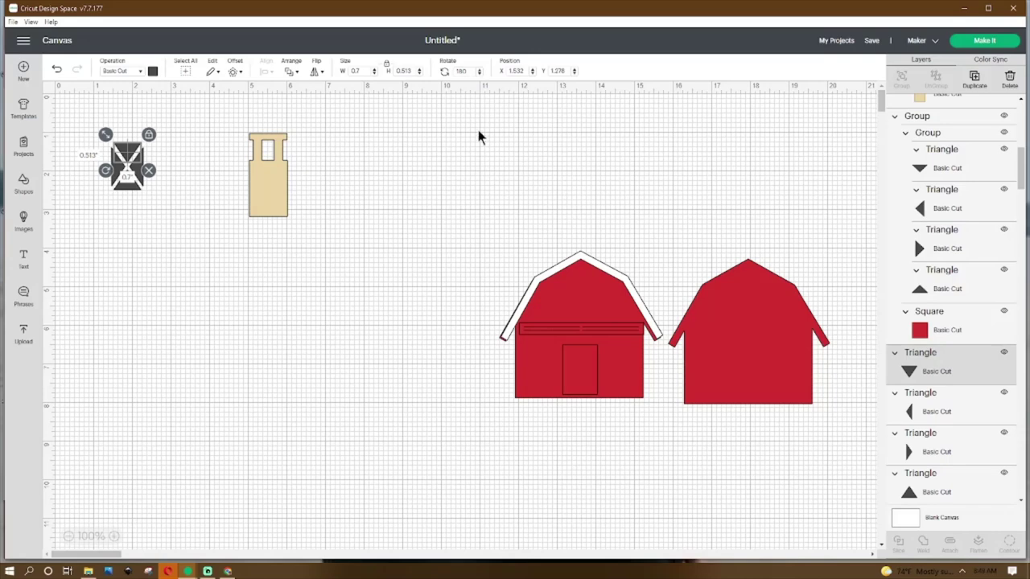
{"action": "left_click_drag", "start_coordinate": [172, 119], "coordinate": [124, 233]}
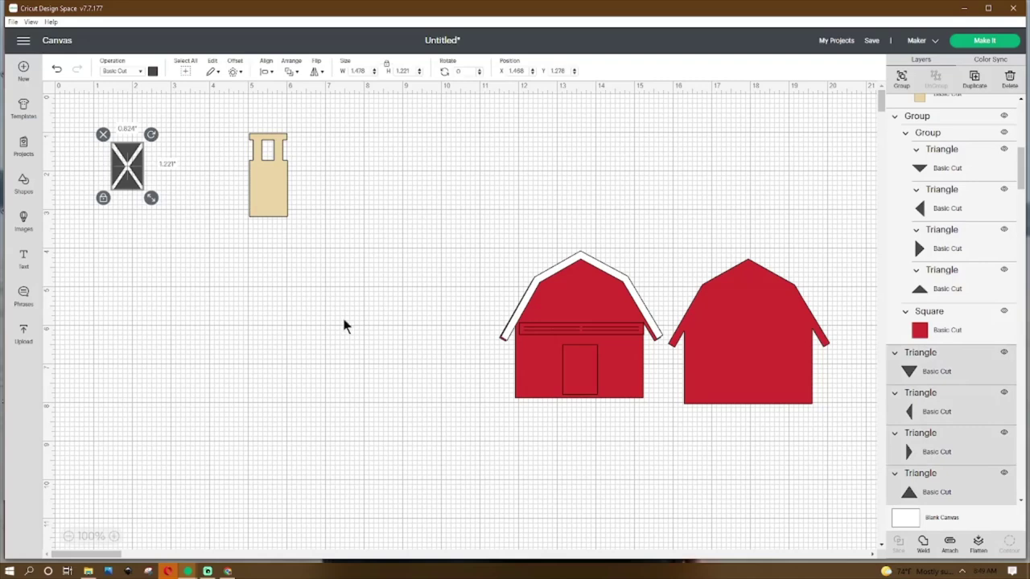
{"action": "left_click", "coordinate": [924, 544]}
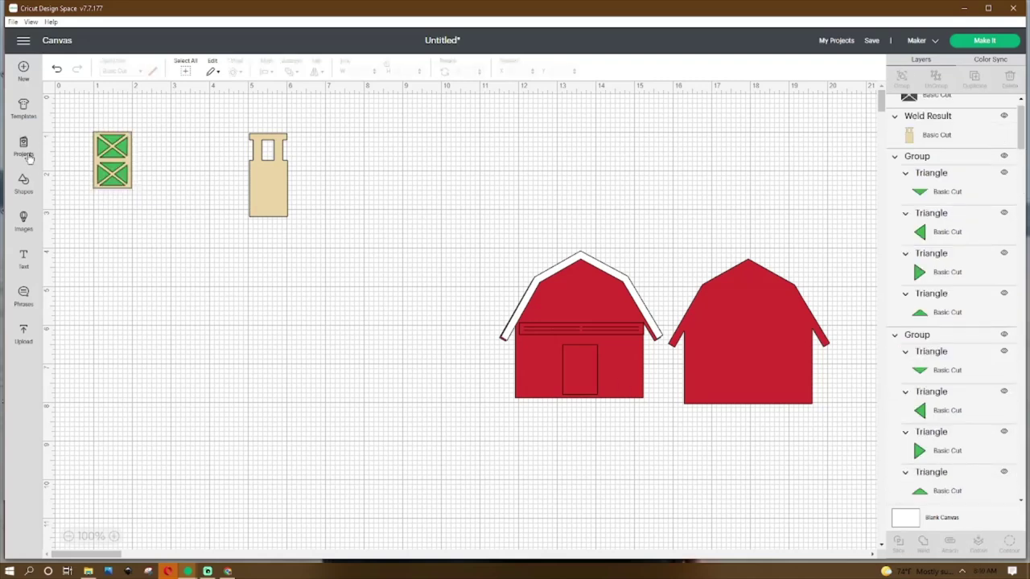
- Check the size and position of the tan rectangle and of the upper and lower green triangle groups on it
{"action": "left_click", "coordinate": [131, 167]}
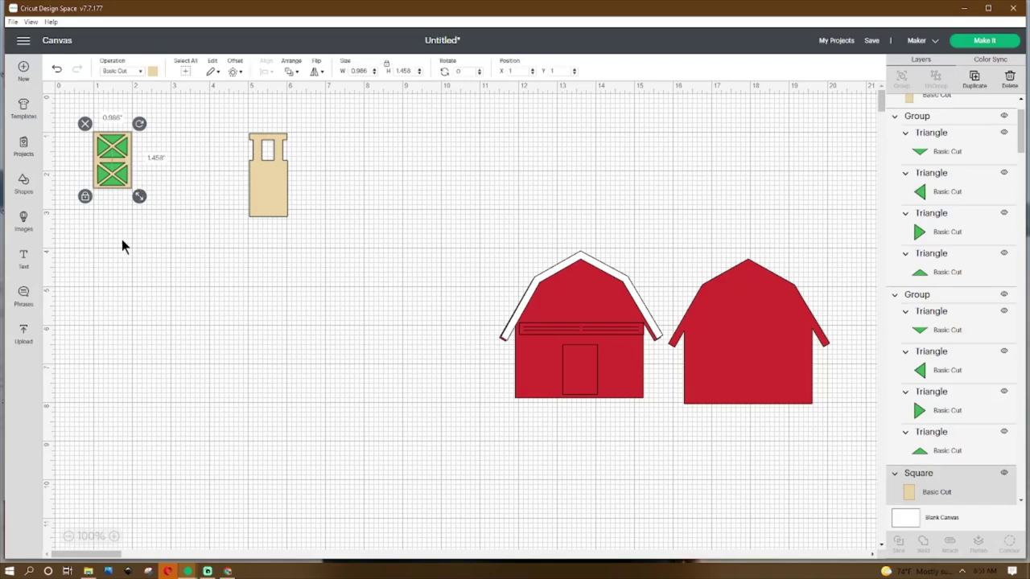
{"action": "left_click", "coordinate": [117, 222]}
{"action": "left_click", "coordinate": [115, 155]}
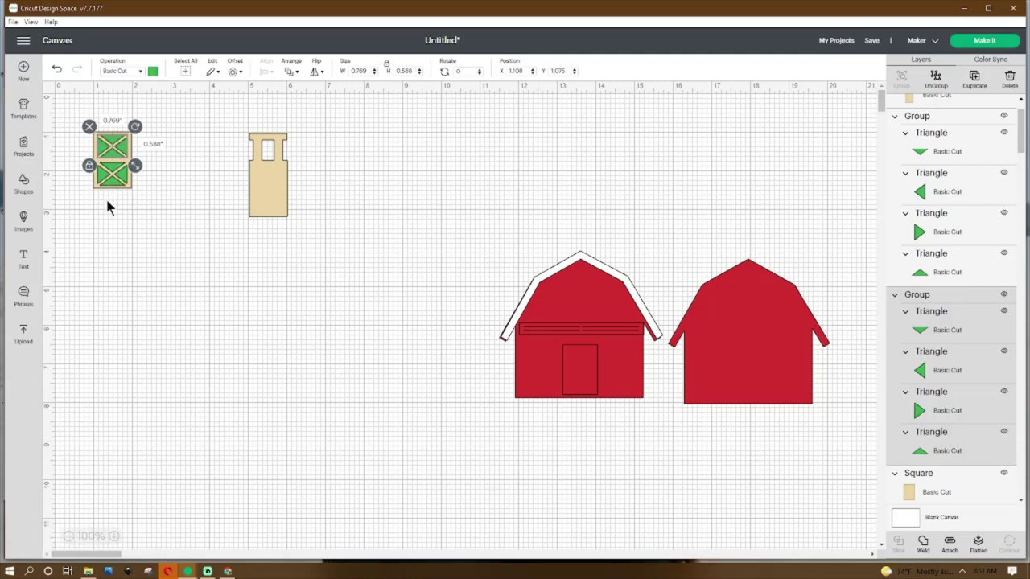
{"action": "left_click_drag", "start_coordinate": [122, 153], "coordinate": [112, 173]}
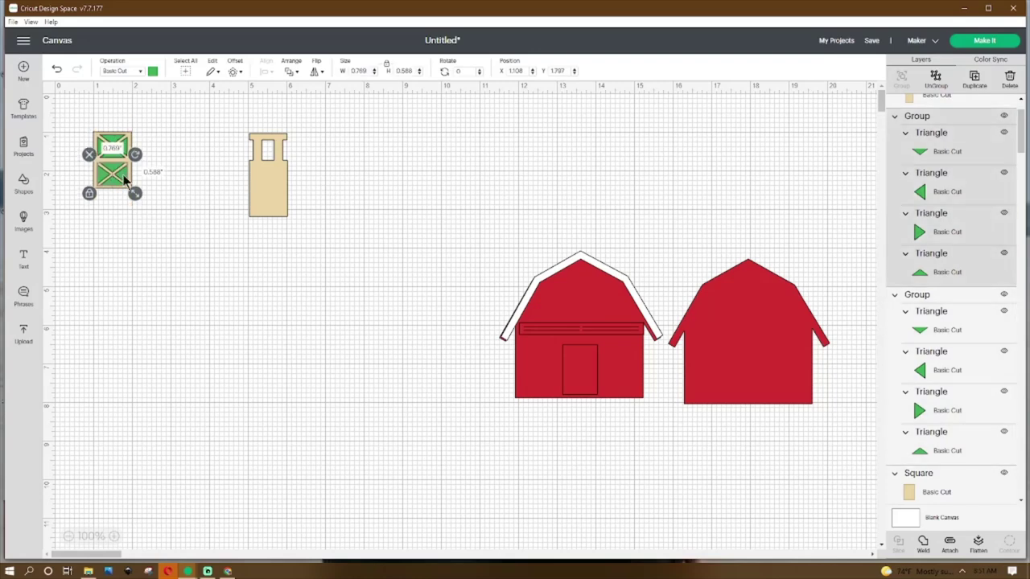
- Duplicate a green triangle group and place the copy beside the tan rectangle at X 3.428, Y 1.075
{"action": "right_click", "coordinate": [112, 177]}
{"action": "left_click_drag", "start_coordinate": [112, 170], "coordinate": [201, 146]}
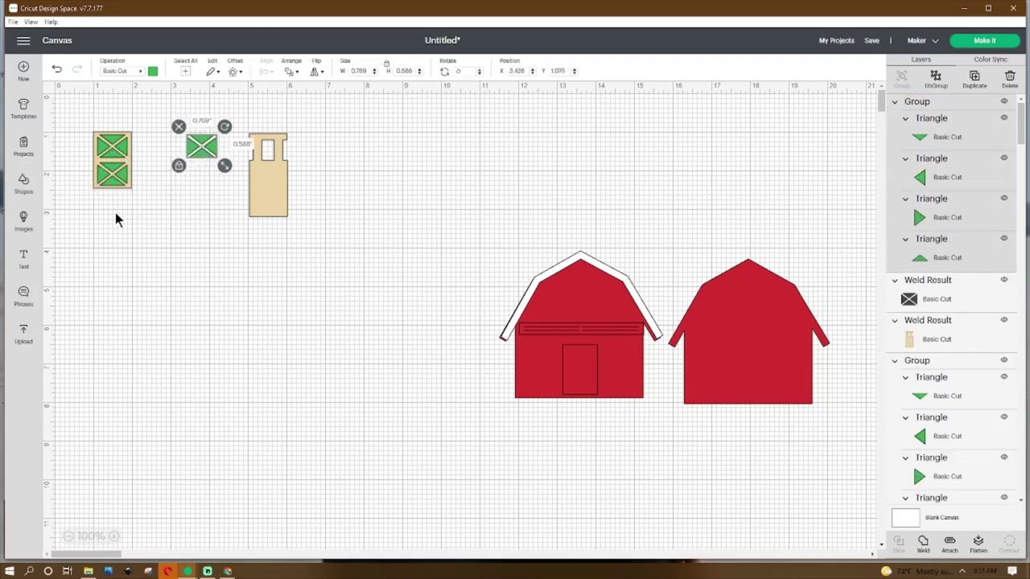
- Weld the two green triangle groups, slice them out of the tan rectangle and move the resulting frame below the tower shape
{"action": "left_click", "coordinate": [113, 153]}
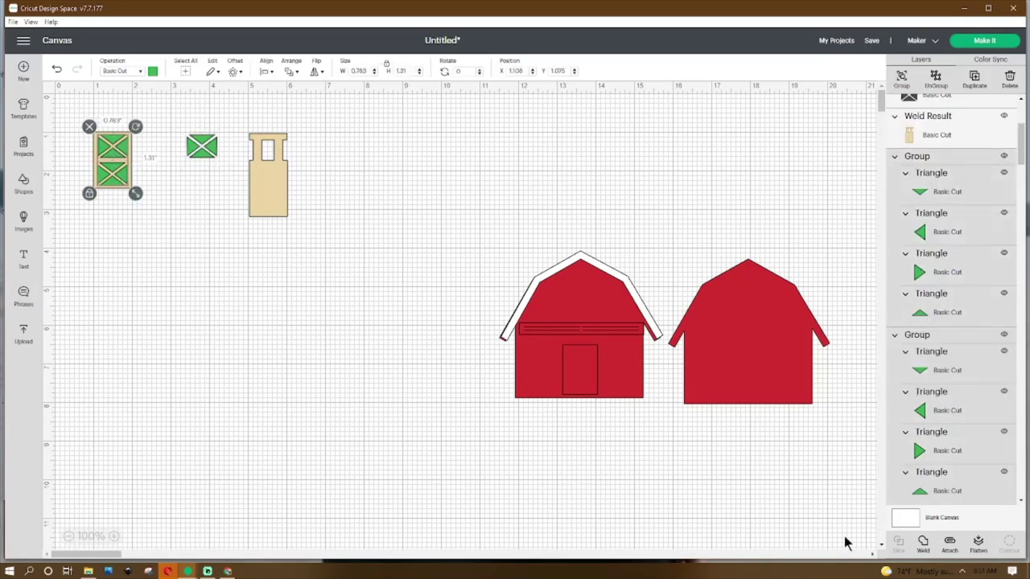
{"action": "left_click", "coordinate": [925, 544]}
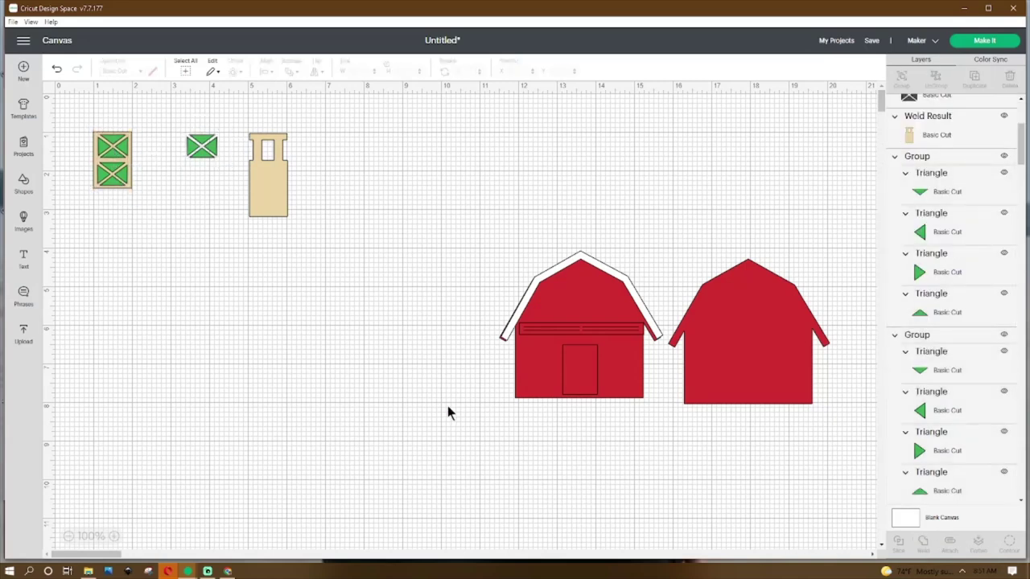
{"action": "left_click_drag", "start_coordinate": [138, 110], "coordinate": [71, 203]}
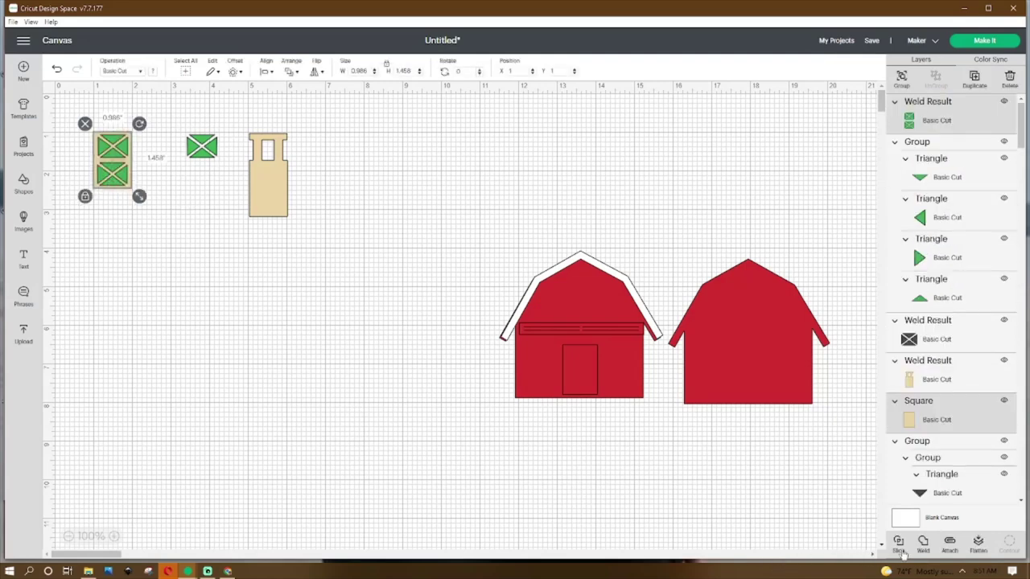
{"action": "left_click", "coordinate": [347, 428]}
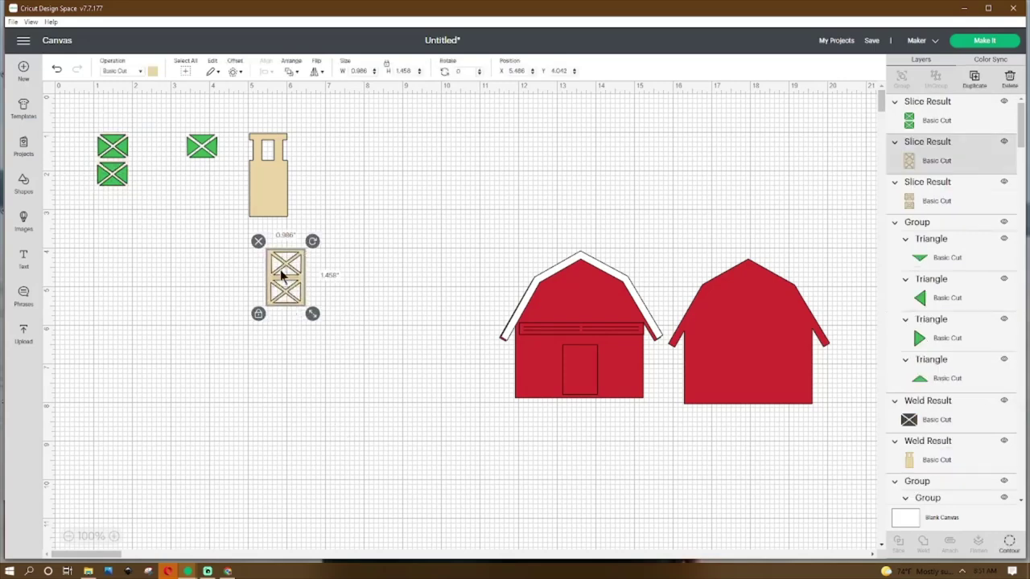
- Recolor the welded tan tower shape red
{"action": "left_click", "coordinate": [270, 148]}
{"action": "left_click", "coordinate": [153, 71]}
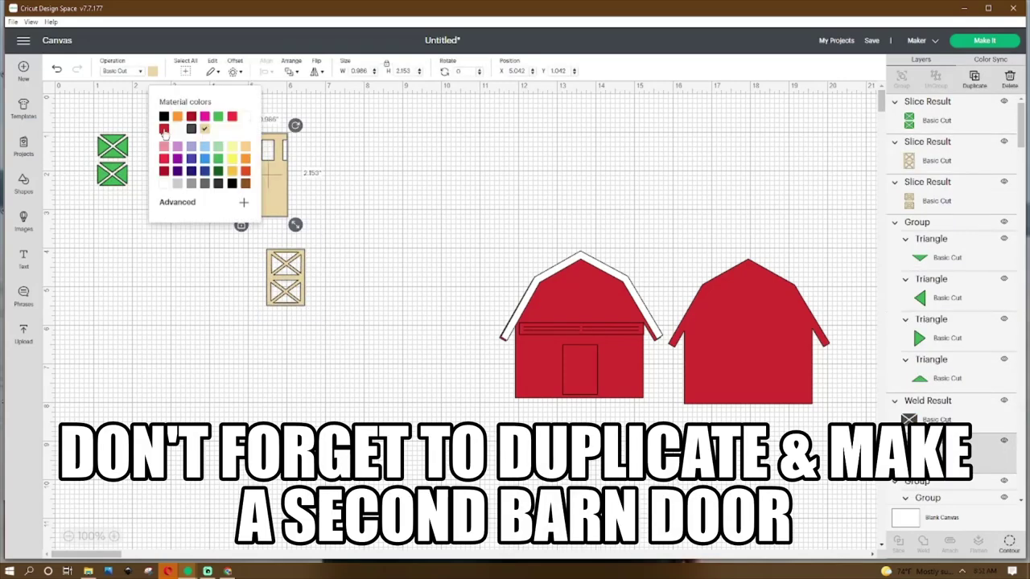
{"action": "left_click", "coordinate": [163, 129]}
- Recolor the sliced tan frame white and fit it onto the lower part of the red tower shape
{"action": "left_click", "coordinate": [294, 289]}
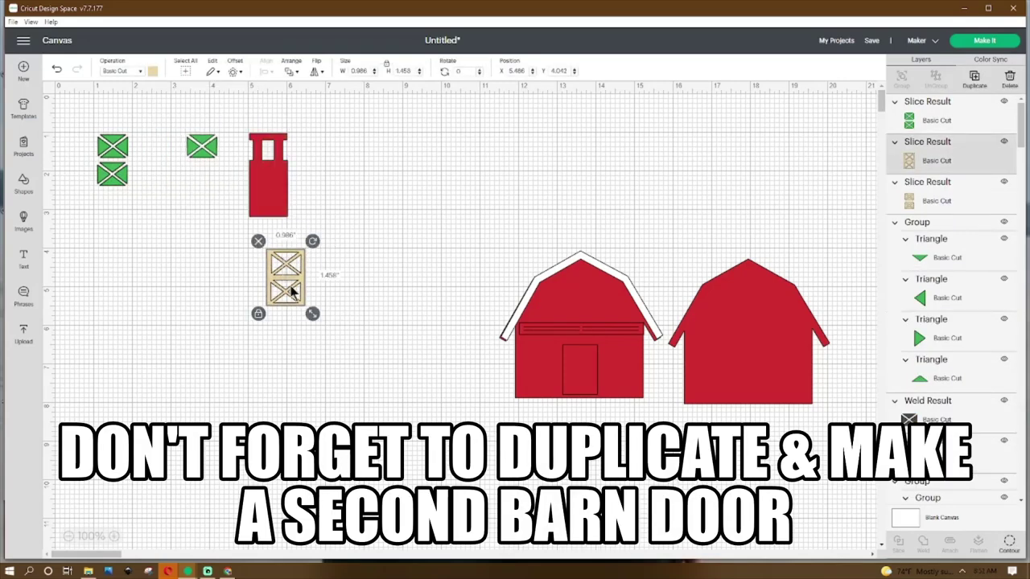
{"action": "left_click", "coordinate": [153, 71]}
{"action": "left_click", "coordinate": [177, 129]}
{"action": "left_click_drag", "start_coordinate": [278, 293], "coordinate": [257, 209]}
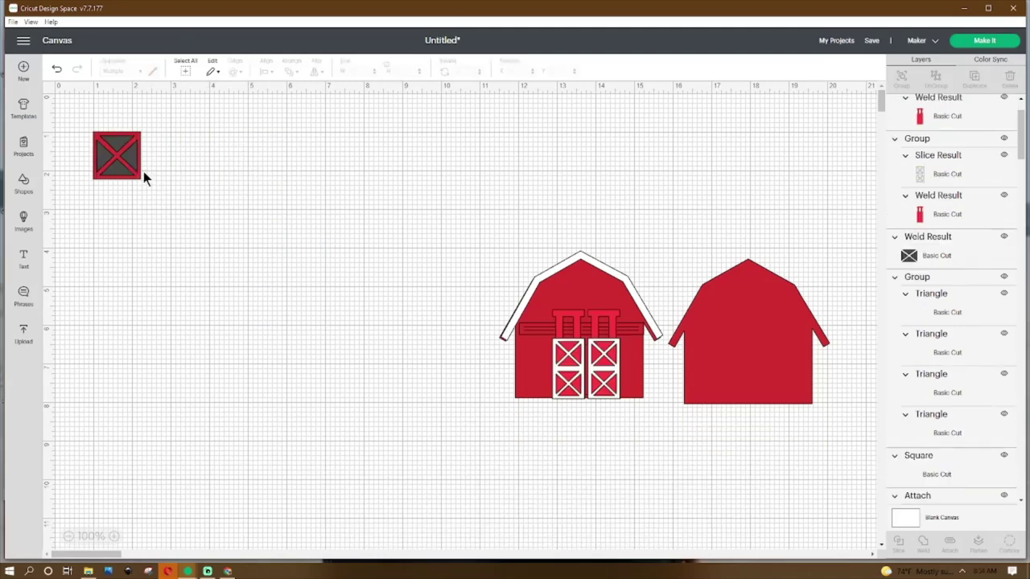
- Check the red square's size and position, duplicate it and move the copy beside the original
{"action": "left_click", "coordinate": [139, 174]}
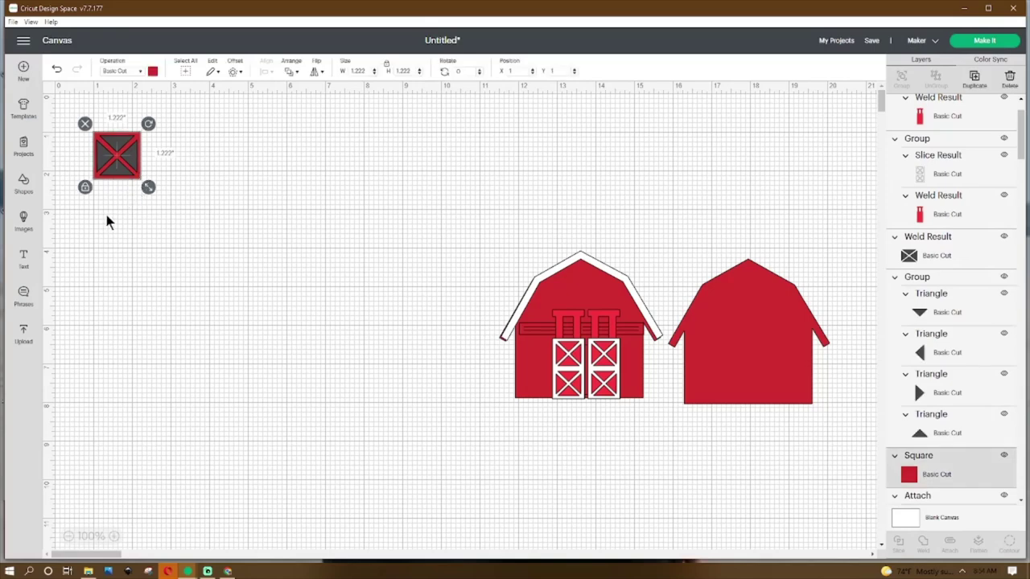
{"action": "right_click", "coordinate": [140, 174]}
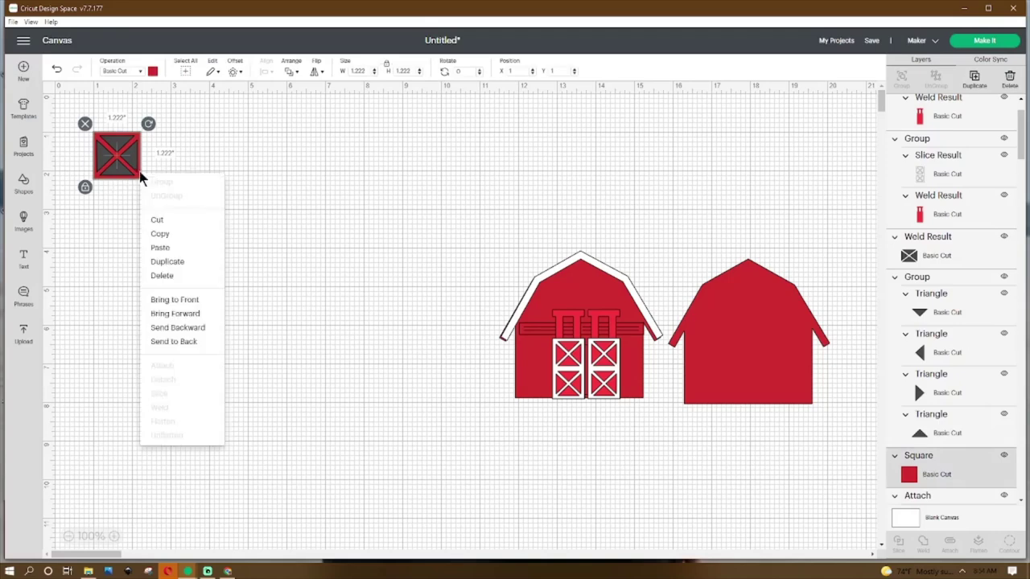
{"action": "left_click", "coordinate": [167, 261]}
{"action": "left_click_drag", "start_coordinate": [145, 166], "coordinate": [237, 172]}
{"action": "left_click", "coordinate": [88, 214]}
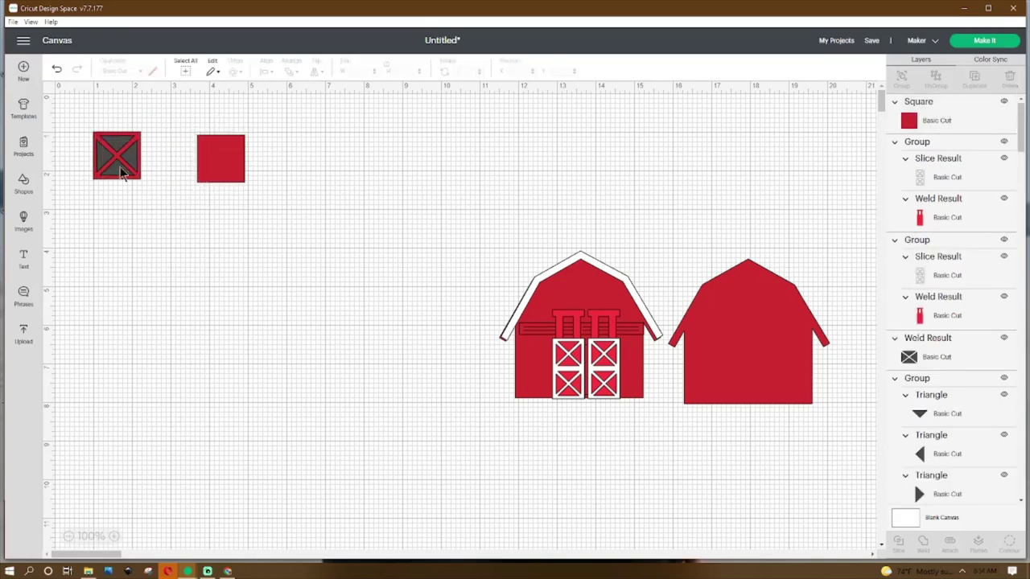
- Weld the dark triangle group on the red square and slice it out of that square
{"action": "left_click", "coordinate": [120, 173]}
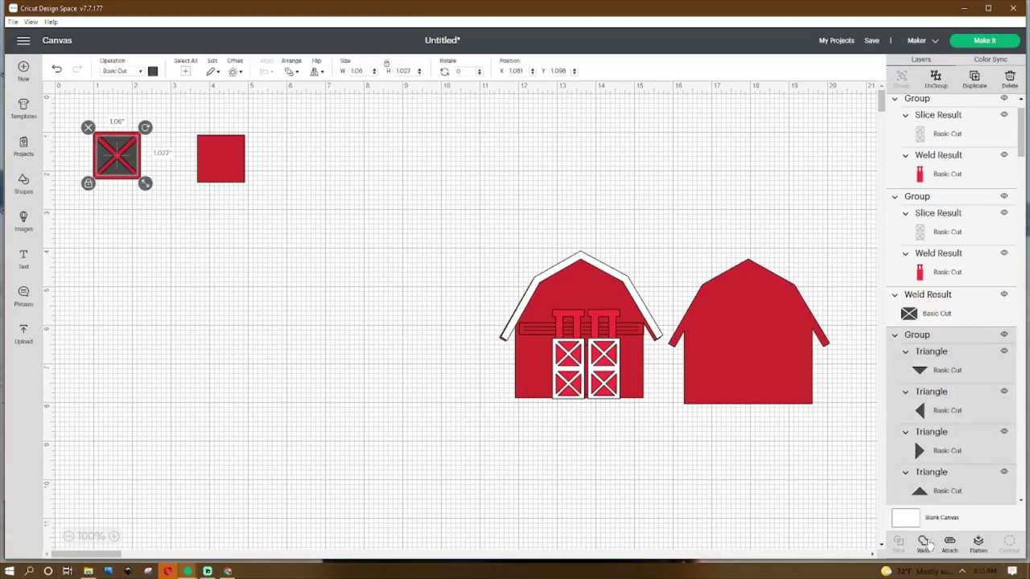
{"action": "left_click", "coordinate": [409, 394]}
{"action": "key", "text": "ctrl+z"}
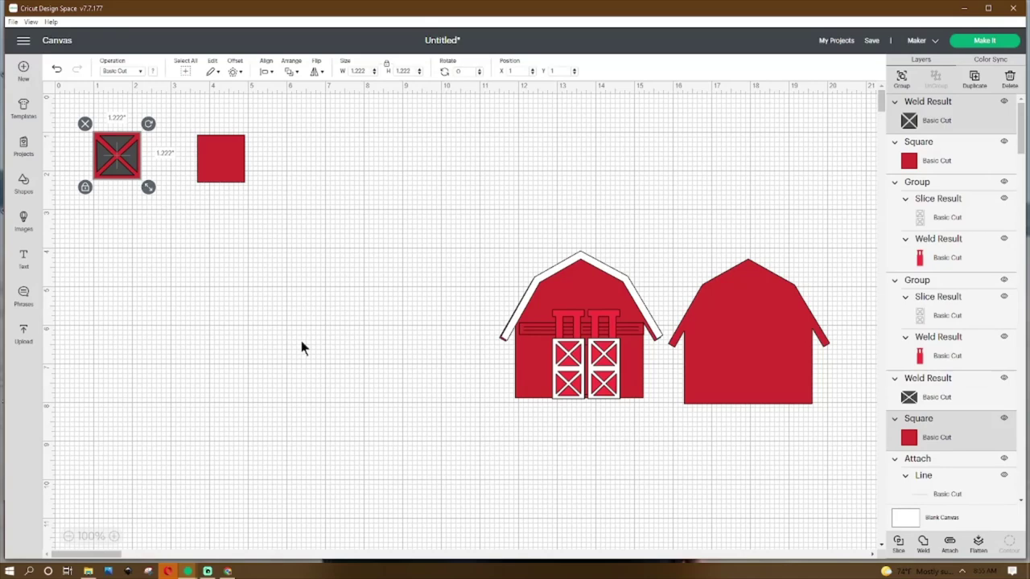
{"action": "left_click", "coordinate": [902, 554]}
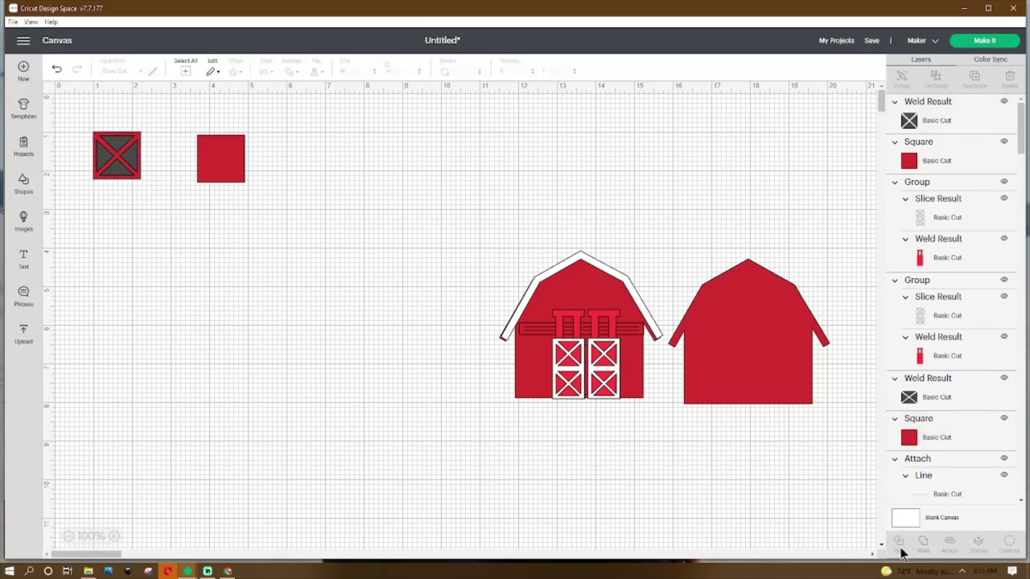
- Fit the sliced frame, recolored white, over the red square copy and move the window onto the trimmed barn's gable
{"action": "key", "text": "ctrl+y"}
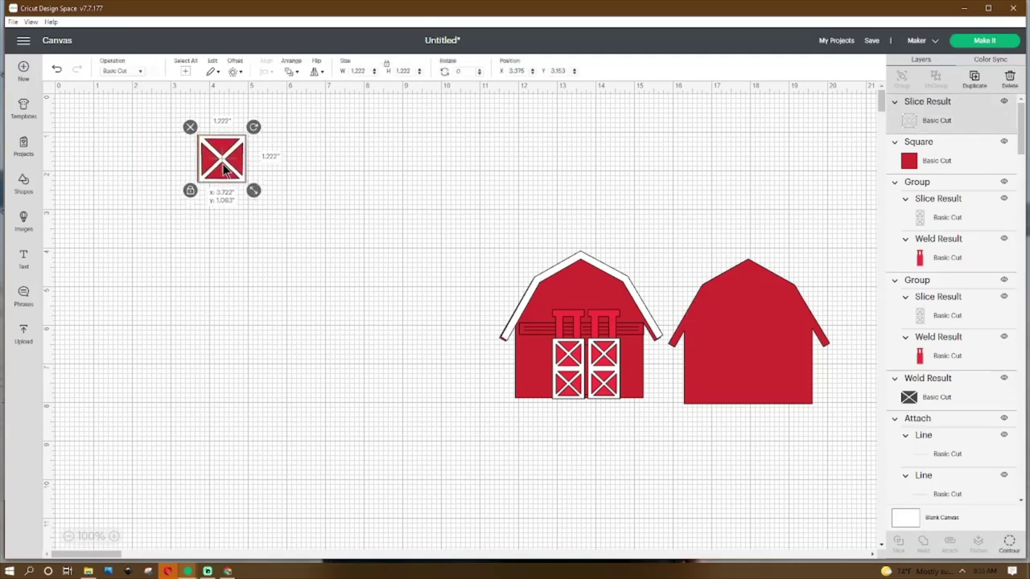
{"action": "key", "text": "ctrl+y"}
{"action": "left_click_drag", "start_coordinate": [238, 171], "coordinate": [586, 292]}
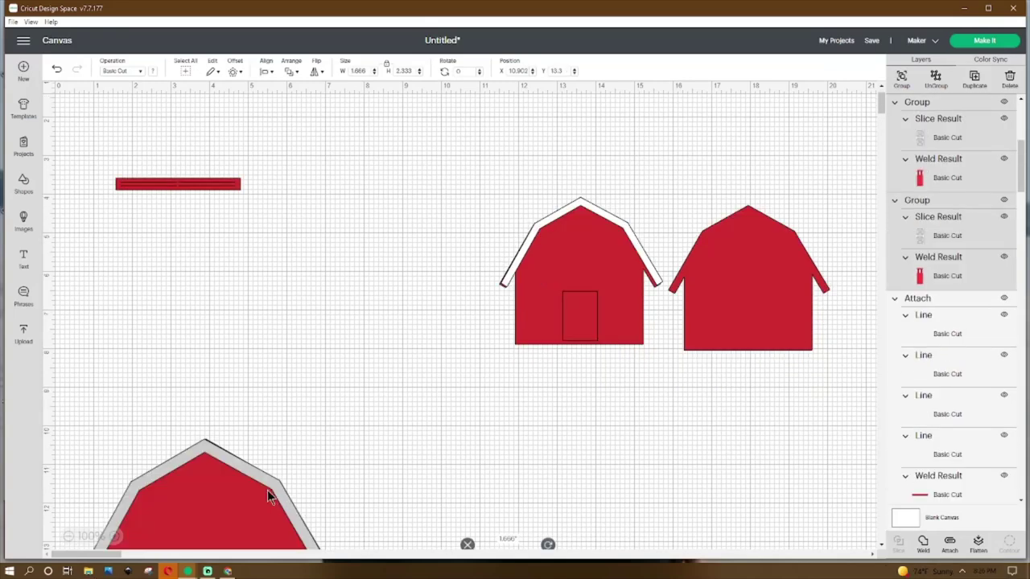
- Delete the large gray-trimmed barn and position the attached red rail at X 1, Y 1
{"action": "left_click", "coordinate": [267, 496]}
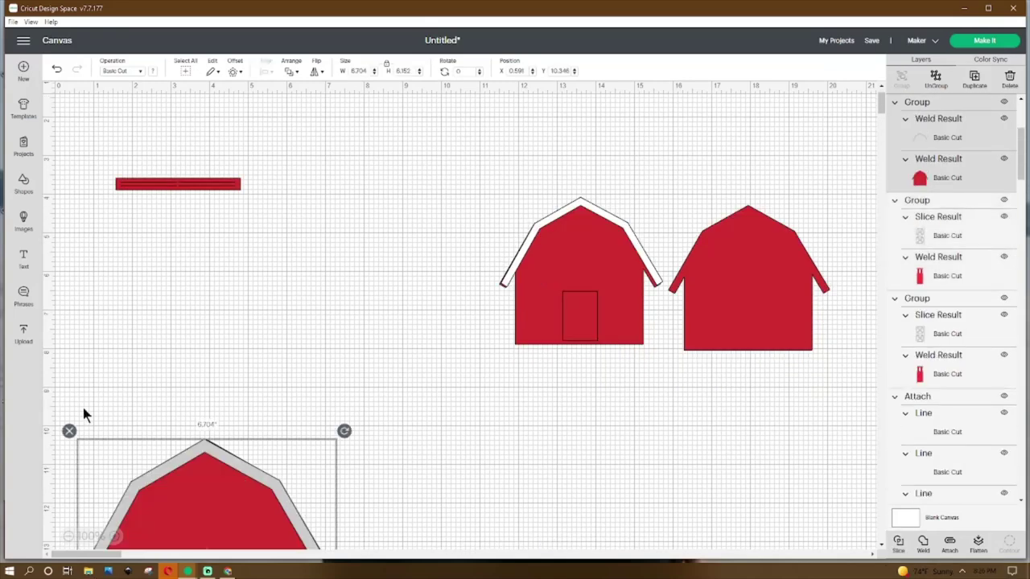
{"action": "left_click", "coordinate": [69, 429]}
{"action": "left_click", "coordinate": [140, 193]}
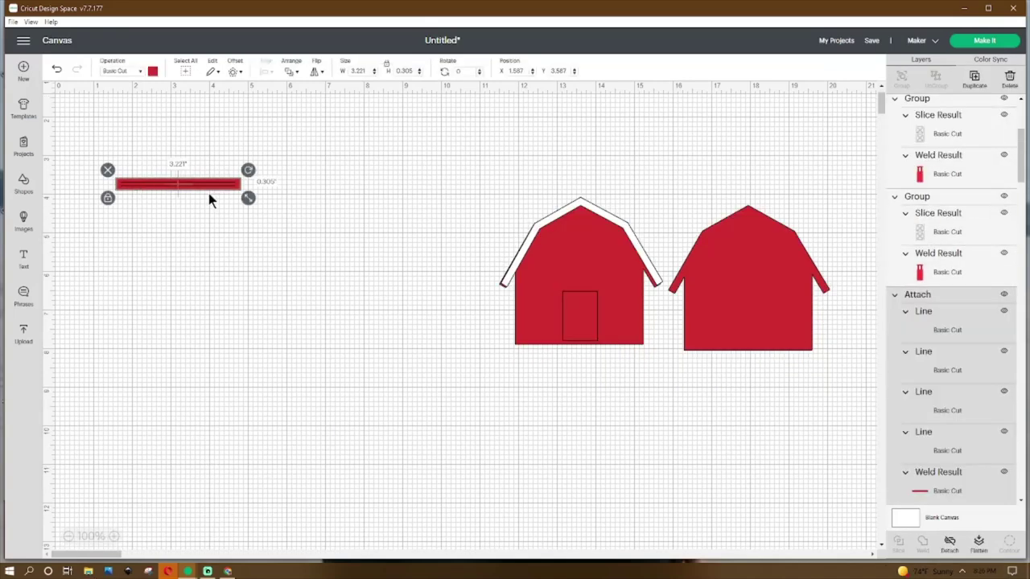
{"action": "left_click", "coordinate": [509, 71]}
{"action": "type", "text": "1"}
{"action": "key", "text": "Tab"}
{"action": "type", "text": "1"}
{"action": "key", "text": "Return"}
{"action": "scroll", "coordinate": [566, 140], "scroll_direction": "up", "scroll_amount": 2}
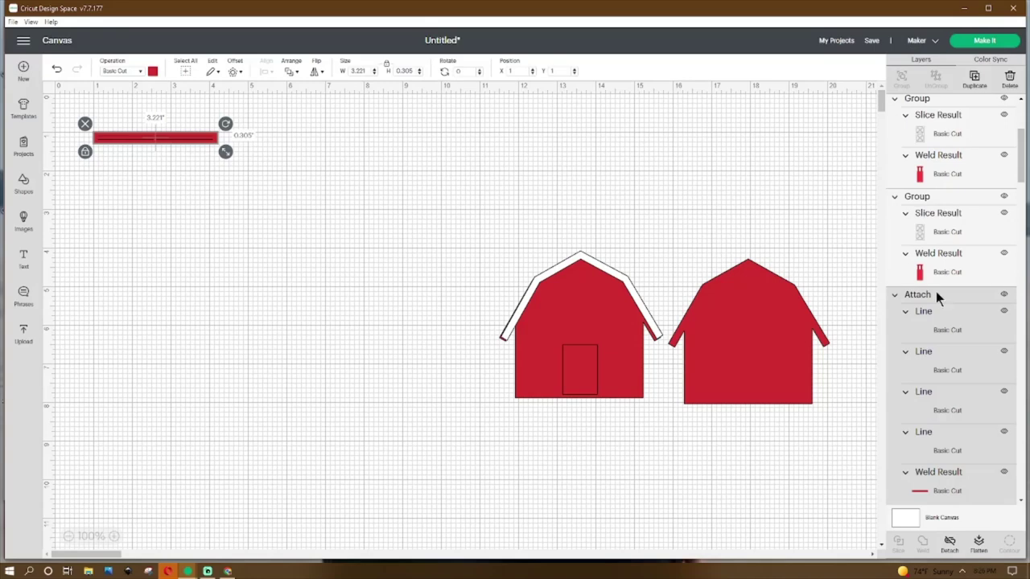
- Detach the red rail and check the size and position of each of its four lines
{"action": "left_click", "coordinate": [941, 78]}
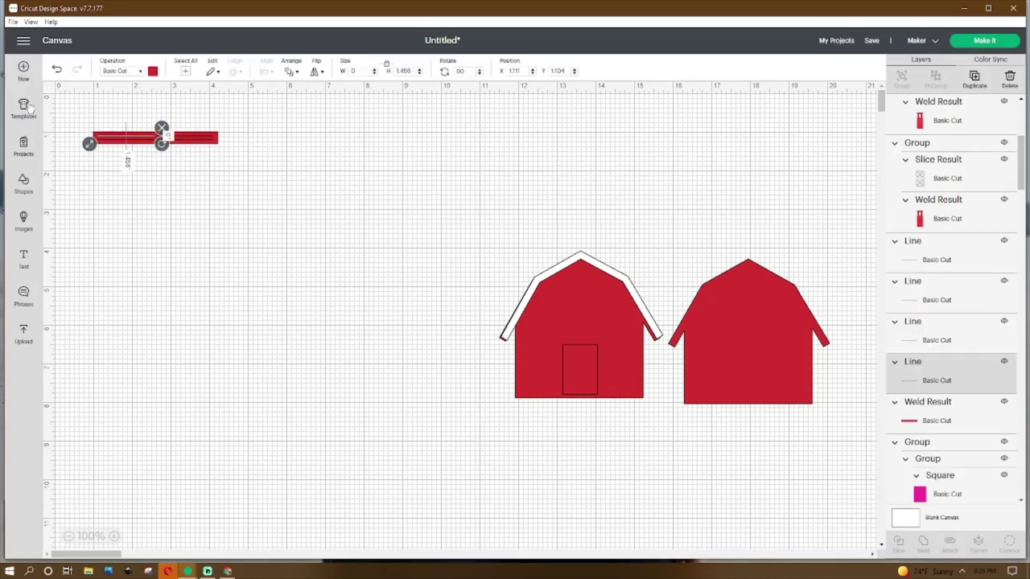
{"action": "left_click", "coordinate": [44, 178]}
{"action": "left_click", "coordinate": [916, 339]}
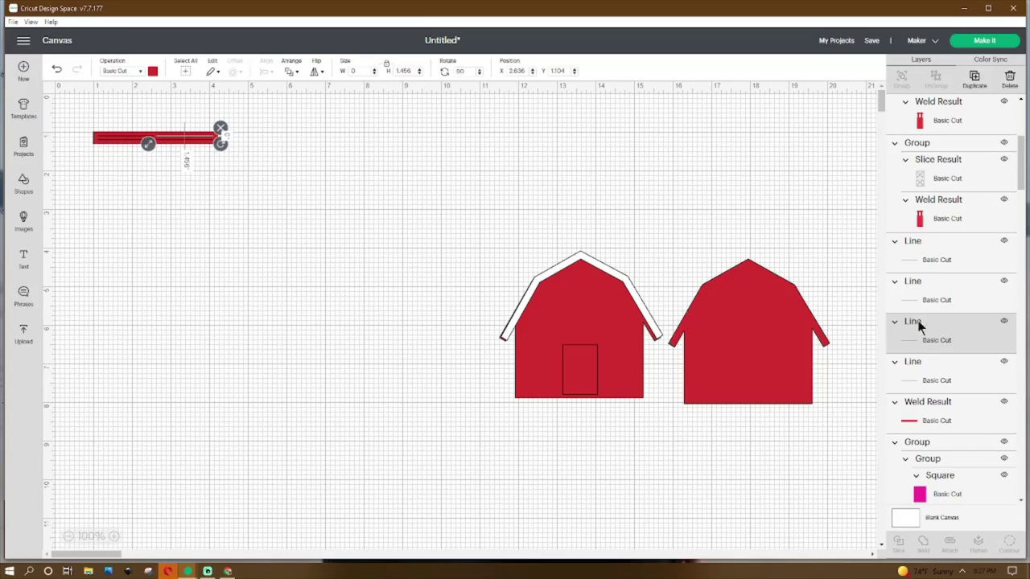
{"action": "left_click", "coordinate": [920, 294]}
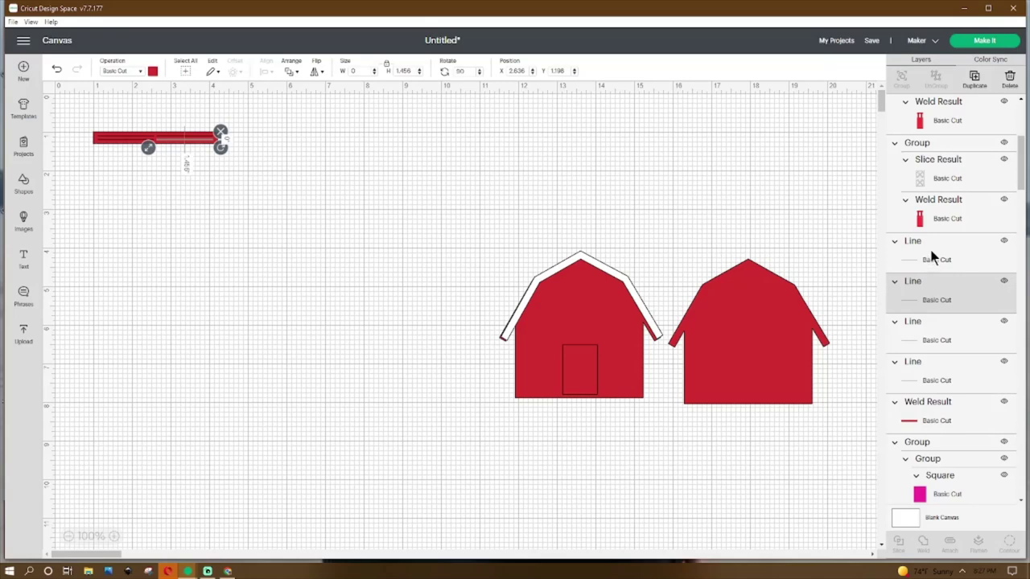
{"action": "left_click", "coordinate": [932, 257]}
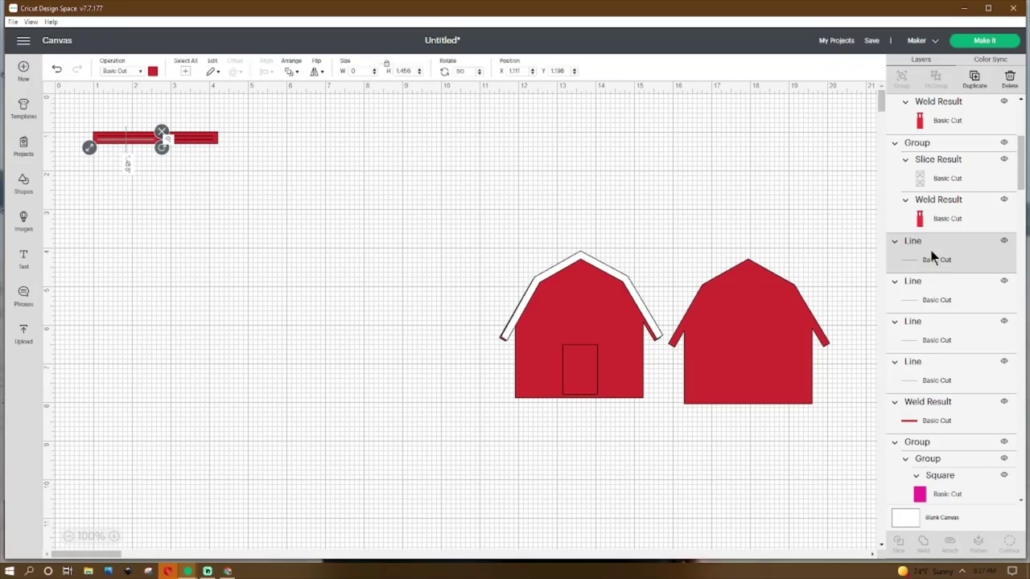
{"action": "left_click", "coordinate": [257, 144]}
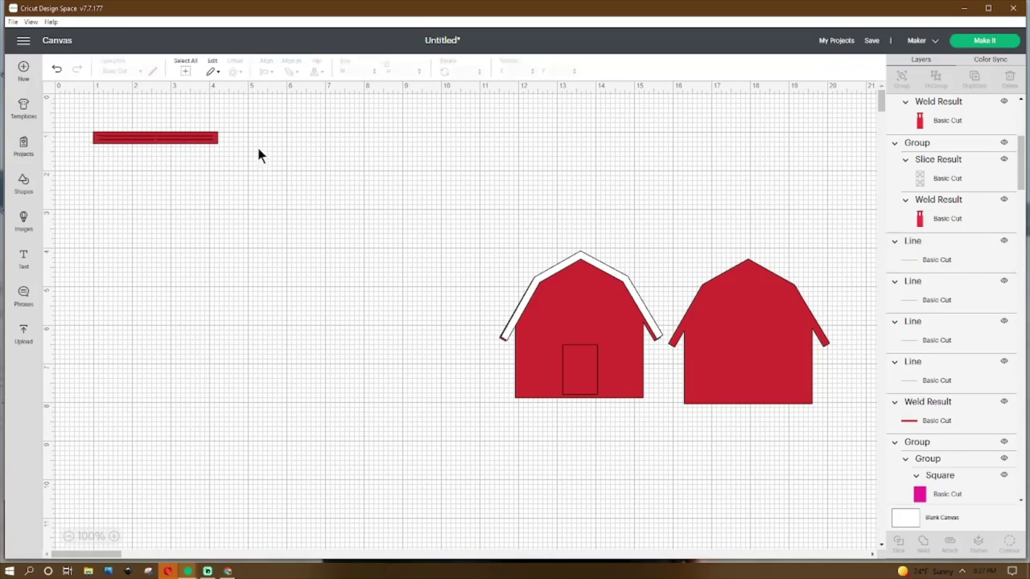
- Attach the four lines to the red rail again and place the rail across the white-trimmed barn just above the door opening
{"action": "left_click_drag", "start_coordinate": [250, 125], "coordinate": [84, 161]}
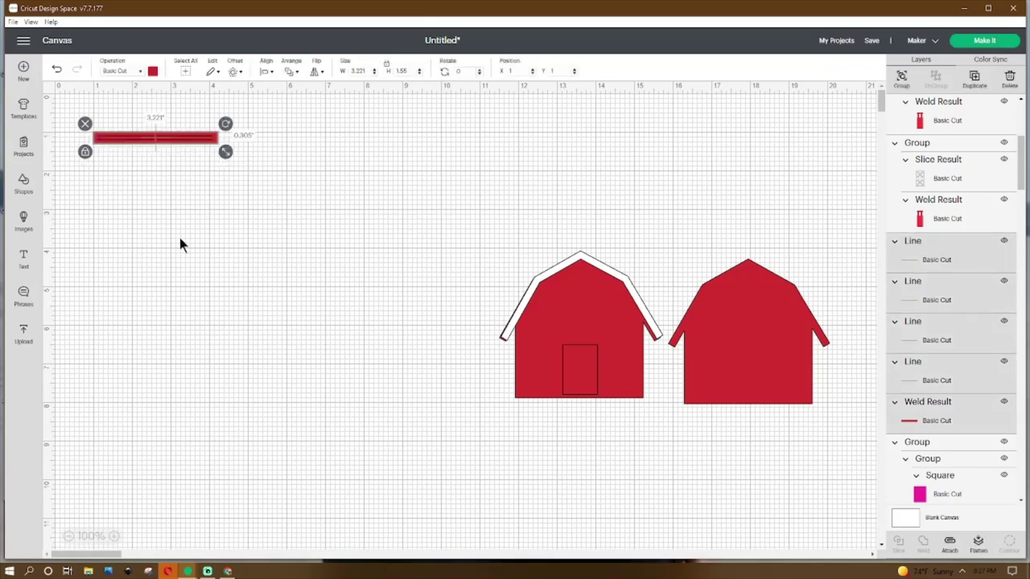
{"action": "left_click", "coordinate": [948, 544]}
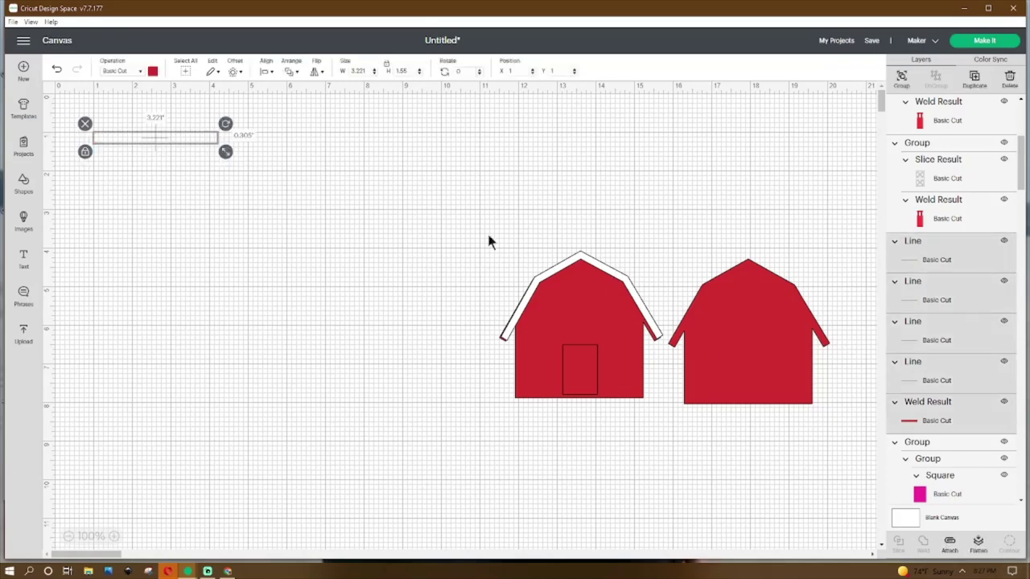
{"action": "left_click_drag", "start_coordinate": [151, 138], "coordinate": [577, 331]}
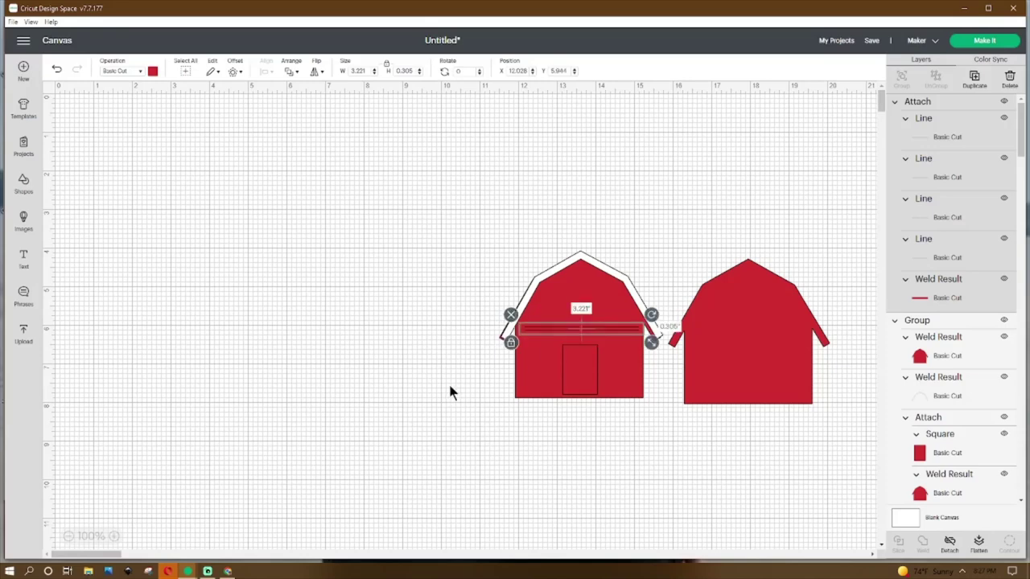
{"action": "left_click", "coordinate": [450, 391]}
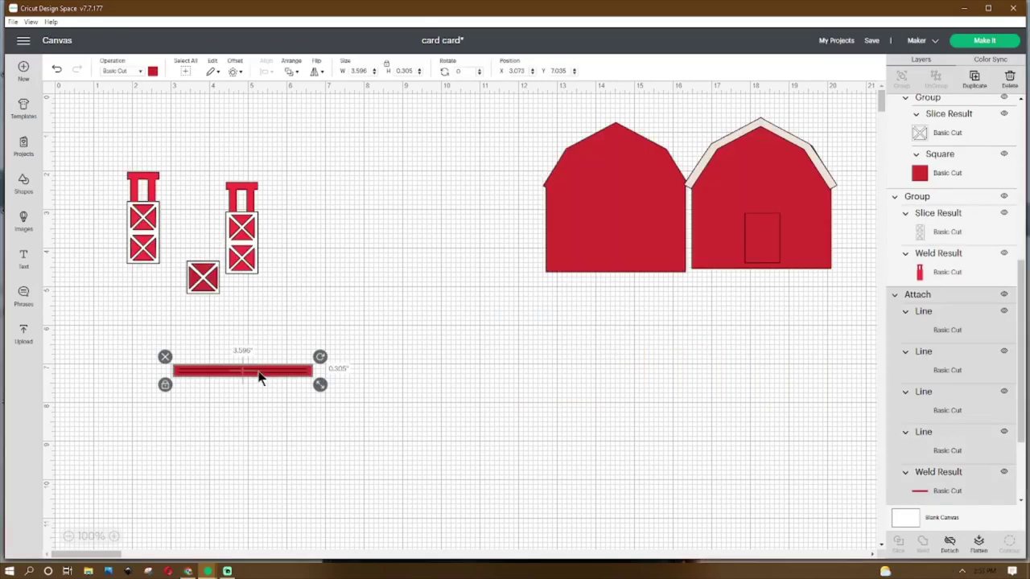
- In the card card project, place the attached rail across the trimmed barn above its door opening and reposition the sliding door
{"action": "left_click_drag", "start_coordinate": [260, 374], "coordinate": [370, 204]}
{"action": "left_click", "coordinate": [332, 222]}
{"action": "left_click", "coordinate": [344, 195]}
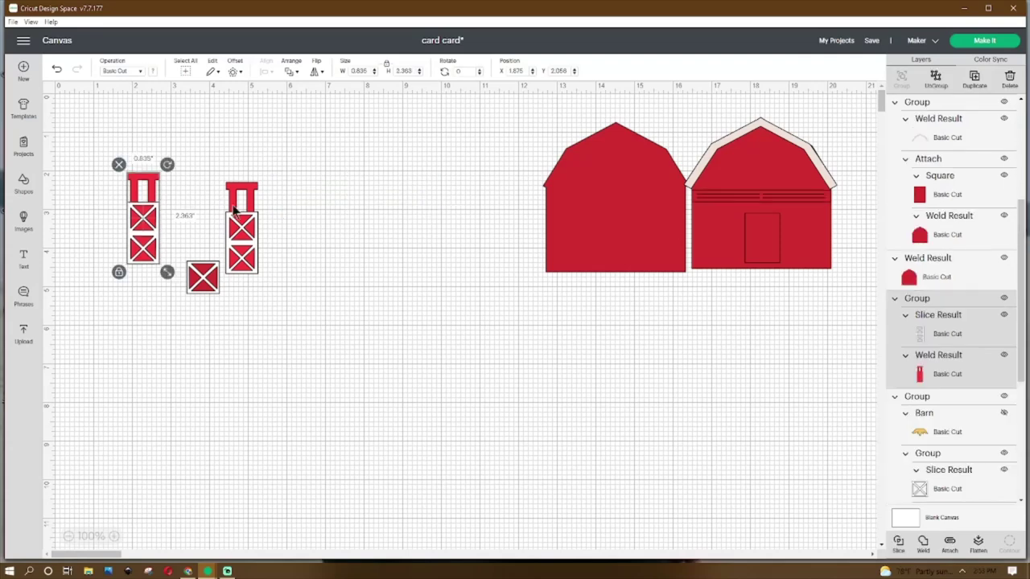
{"action": "left_click_drag", "start_coordinate": [243, 221], "coordinate": [239, 201]}
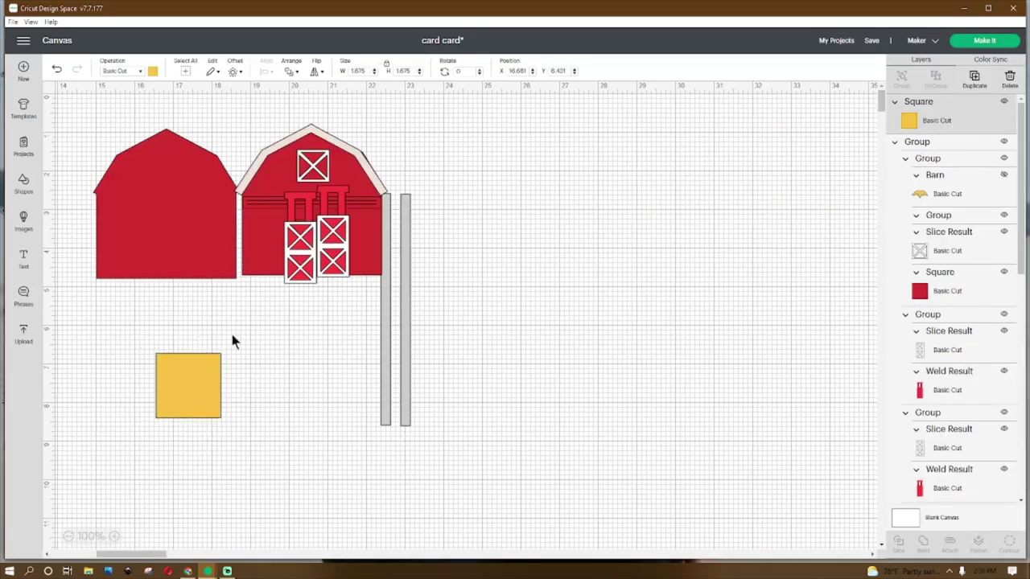
- Shift the grouped barns slightly and move the yellow 1.675 in square toward the space below the trimmed barn
{"action": "mouse_move", "coordinate": [304, 254]}
{"action": "left_mouse_down"}
{"action": "mouse_move", "coordinate": [343, 261]}
{"action": "mouse_move", "coordinate": [308, 256]}
{"action": "left_mouse_up"}
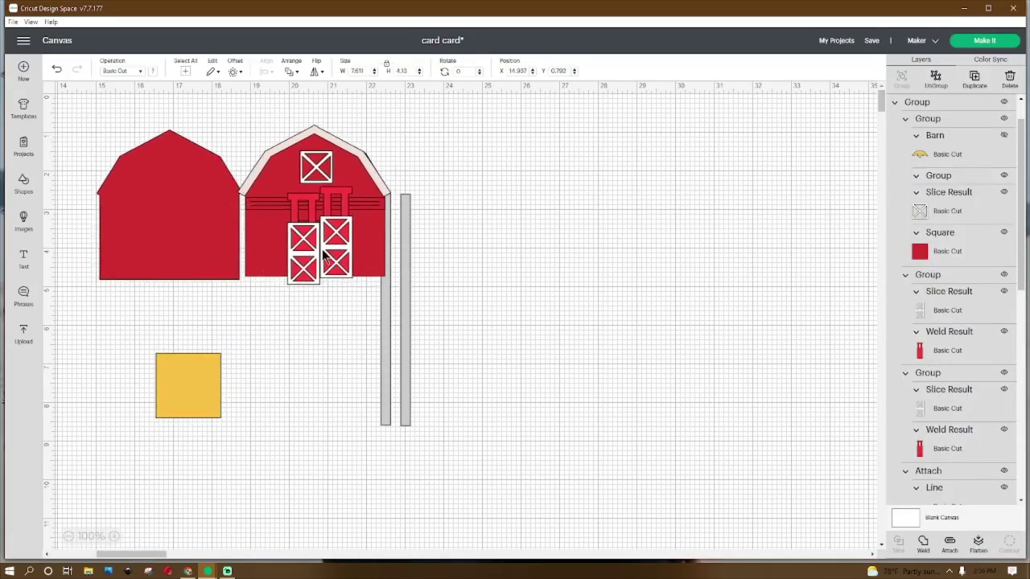
{"action": "left_click", "coordinate": [196, 389]}
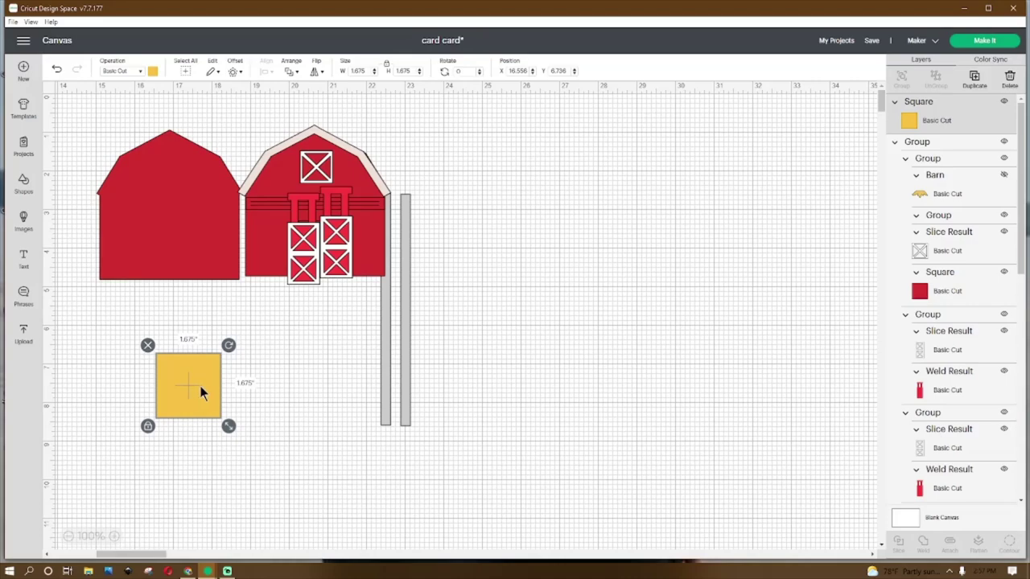
{"action": "left_click_drag", "start_coordinate": [202, 391], "coordinate": [301, 338]}
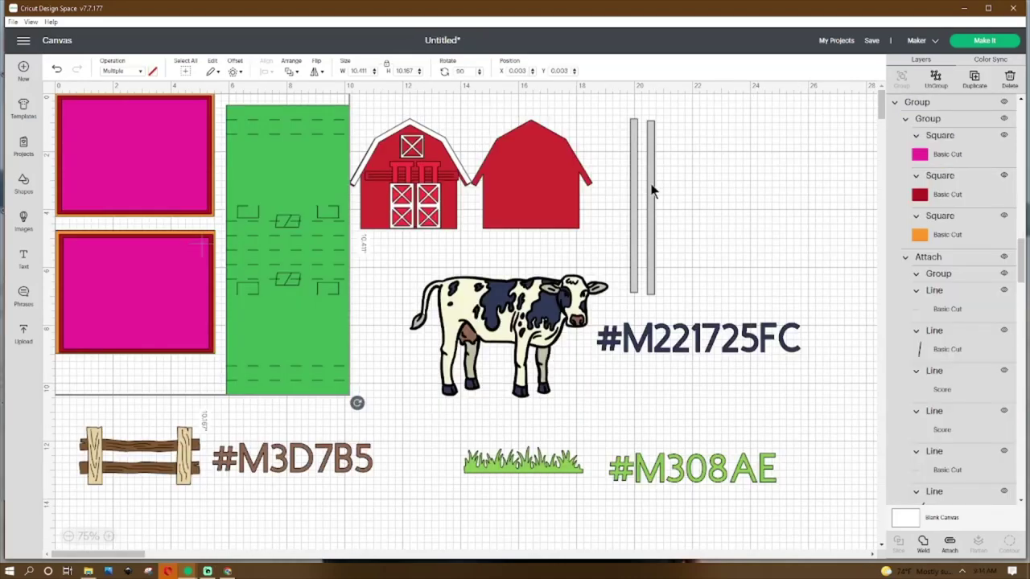
- Paste a copy of the 0.25 by 6 in gray strip and place it alongside the original
{"action": "left_click", "coordinate": [653, 190]}
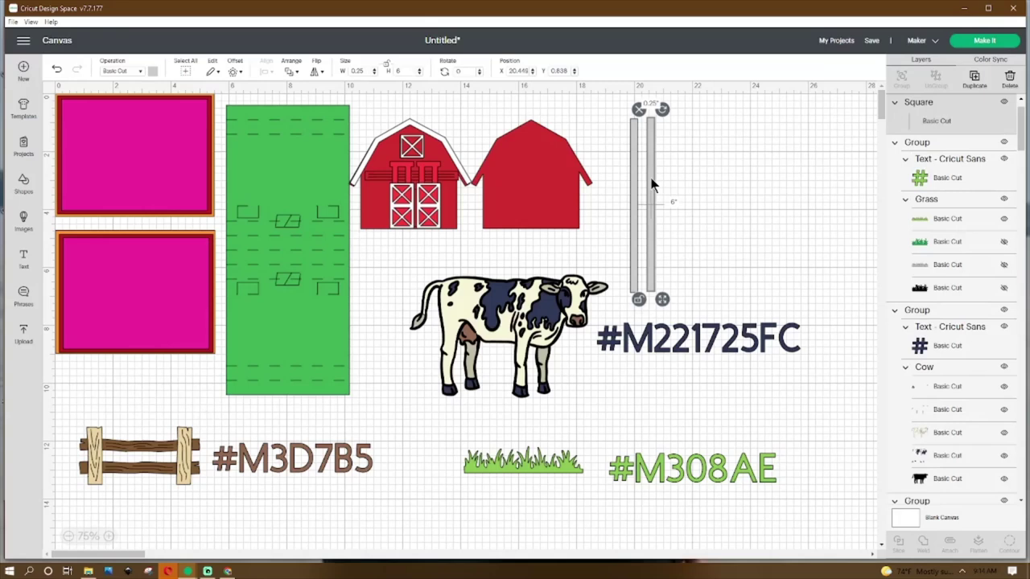
{"action": "left_click", "coordinate": [697, 174]}
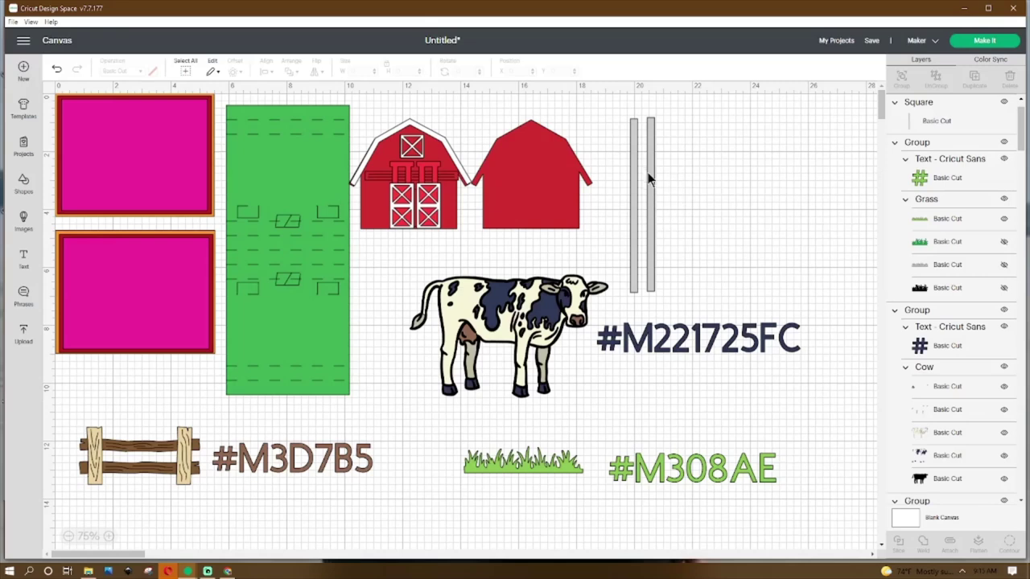
{"action": "key", "text": "ctrl+v"}
{"action": "left_click_drag", "start_coordinate": [634, 201], "coordinate": [633, 197]}
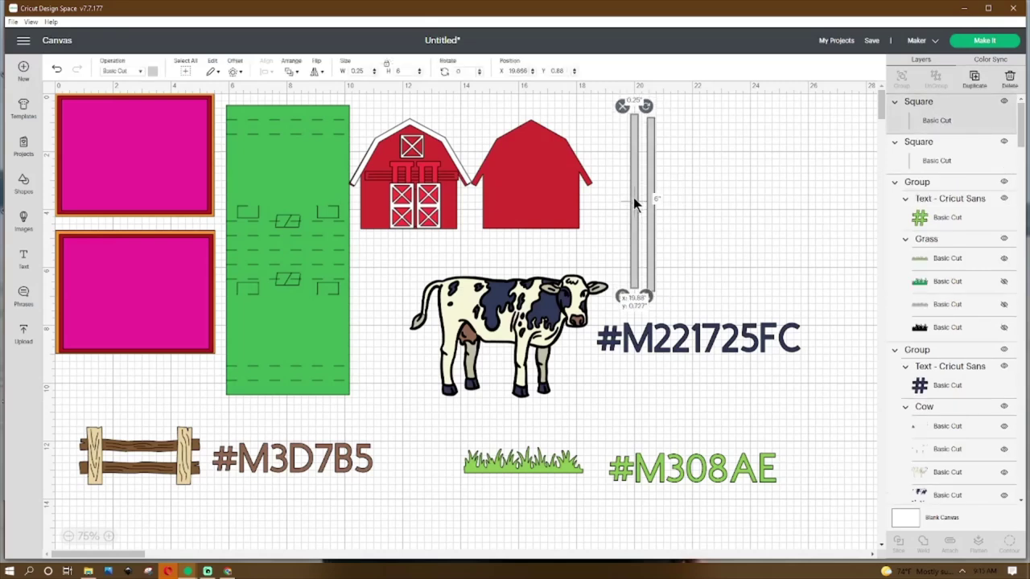
{"action": "left_click", "coordinate": [690, 181]}
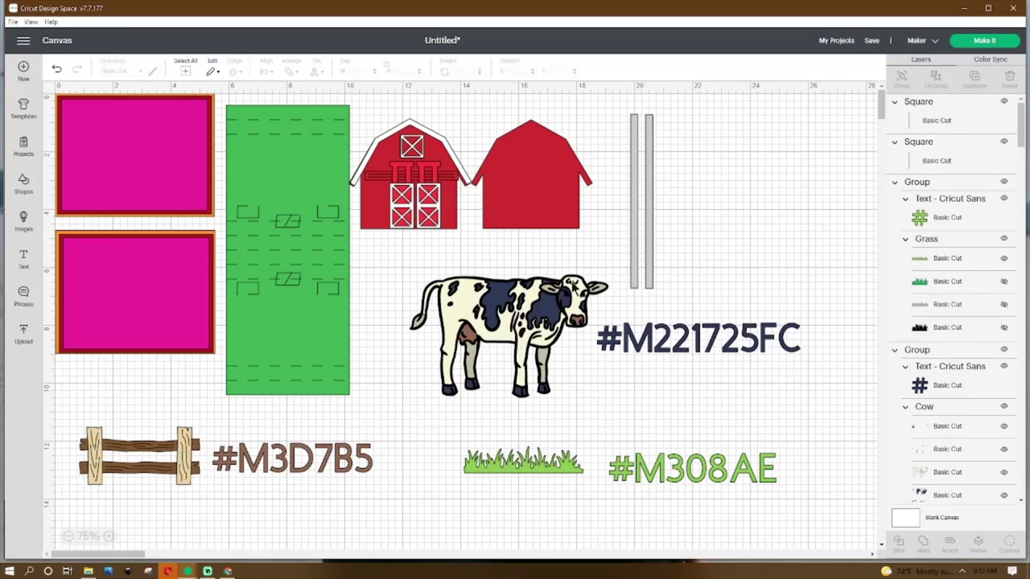